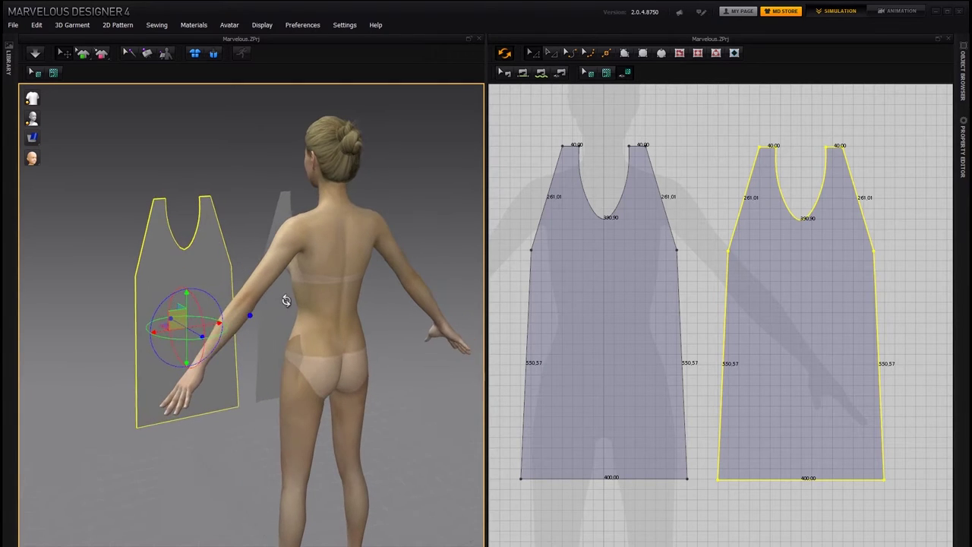
Reposition the second dress panel behind the avatar's back and apply Flip Horizontally to it.
{"action": "left_click_drag", "start_coordinate": [195, 334], "coordinate": [372, 310]}
{"action": "right_click_drag", "start_coordinate": [392, 284], "coordinate": [355, 260]}
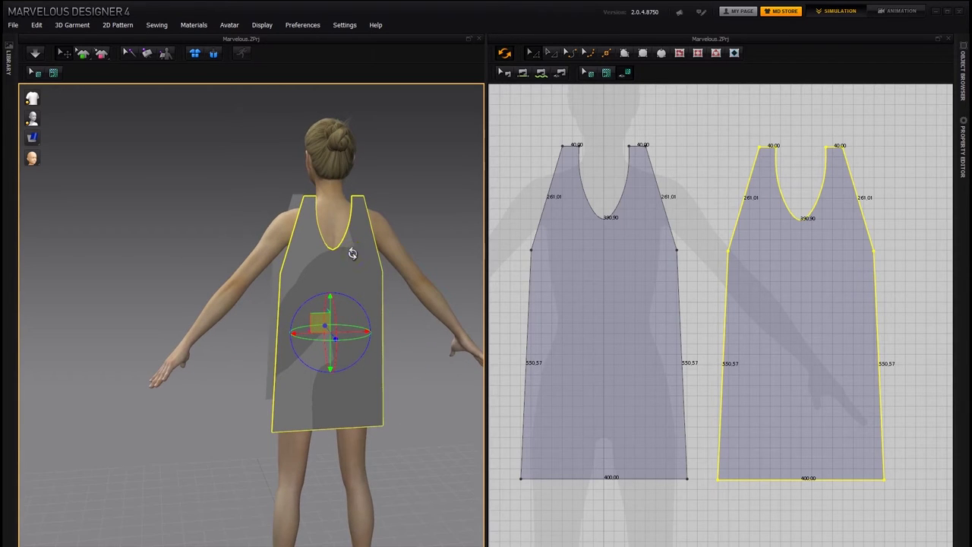
{"action": "right_click", "coordinate": [354, 256]}
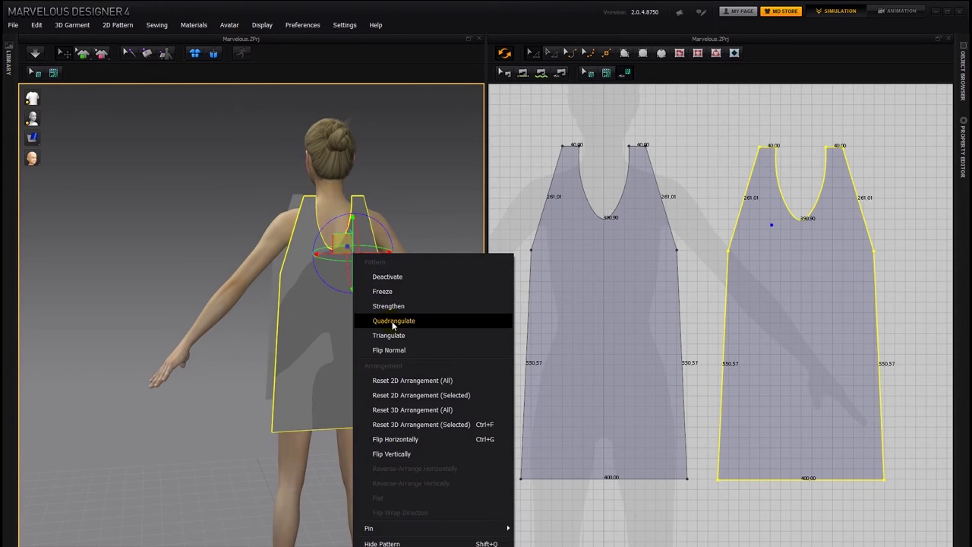
{"action": "left_click", "coordinate": [396, 439]}
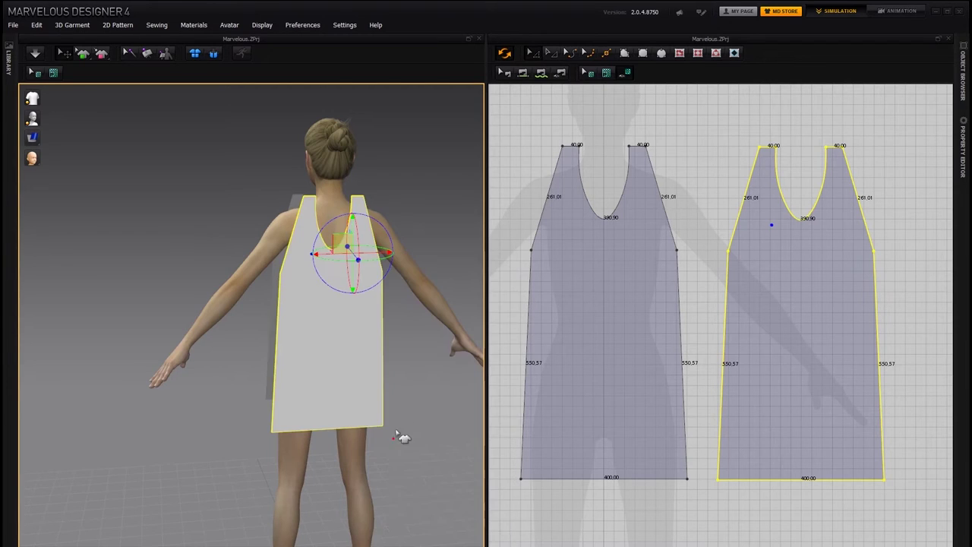
{"action": "right_click_drag", "start_coordinate": [407, 360], "coordinate": [514, 357]}
{"action": "key", "text": "2"}
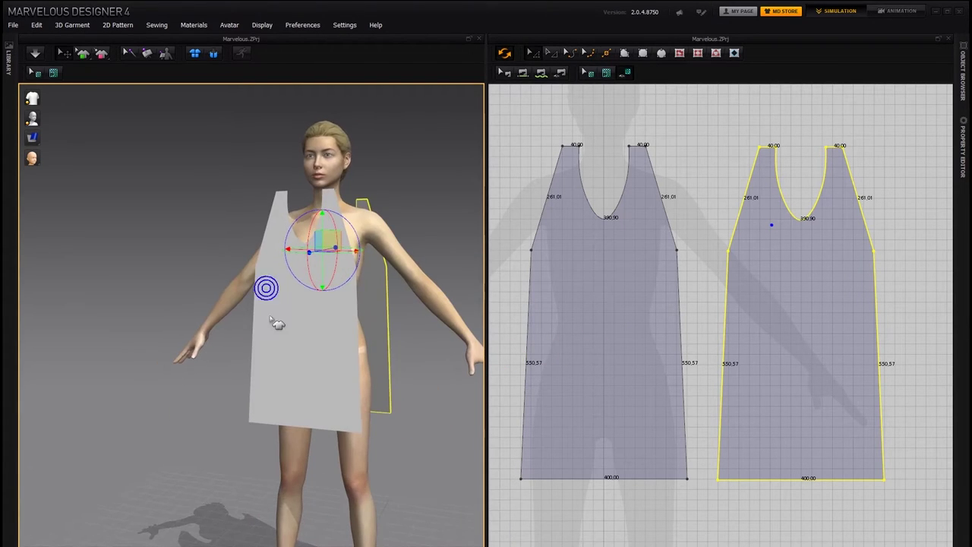
{"action": "key", "text": "6"}
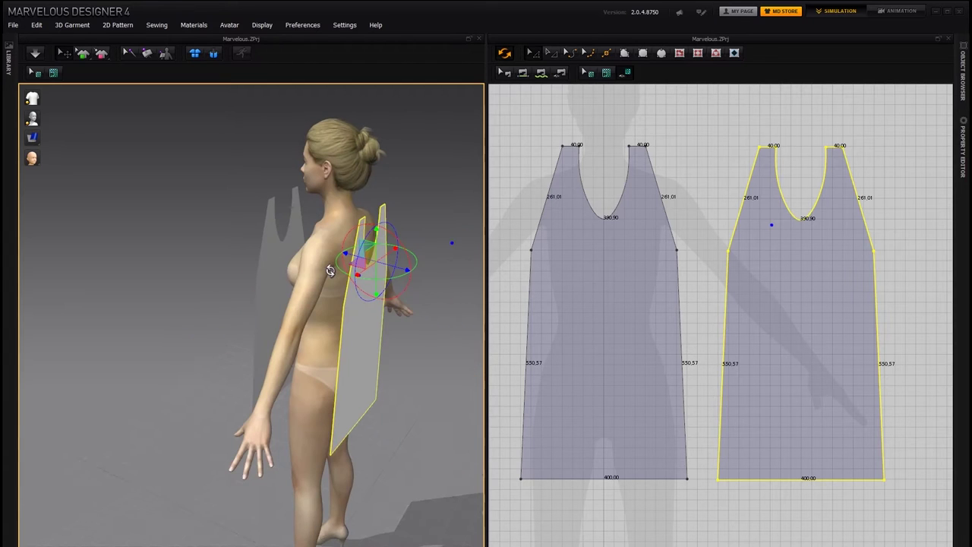
{"action": "right_click_drag", "start_coordinate": [344, 346], "coordinate": [423, 325]}
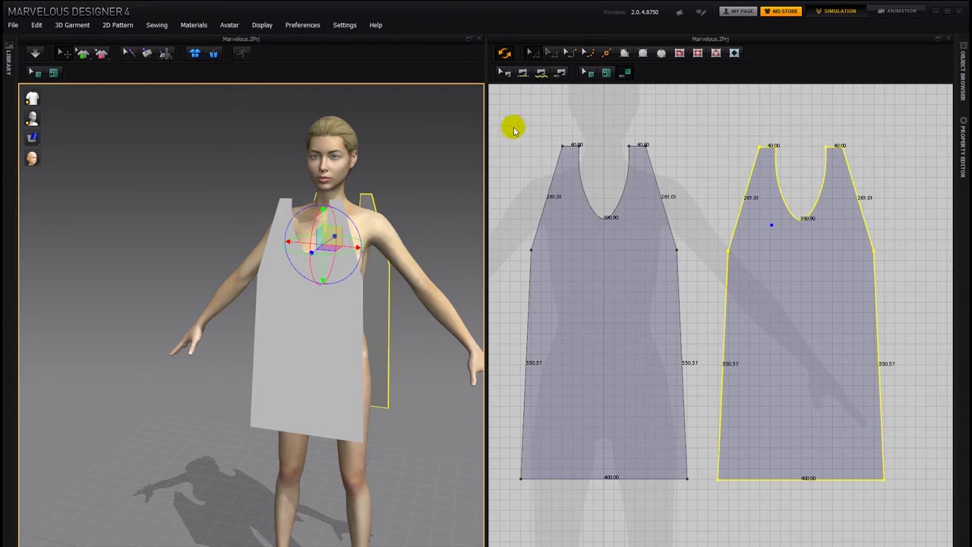
With Segment Sewing, begin a seam on the left pattern piece's right side edge.
{"action": "left_click", "coordinate": [522, 73]}
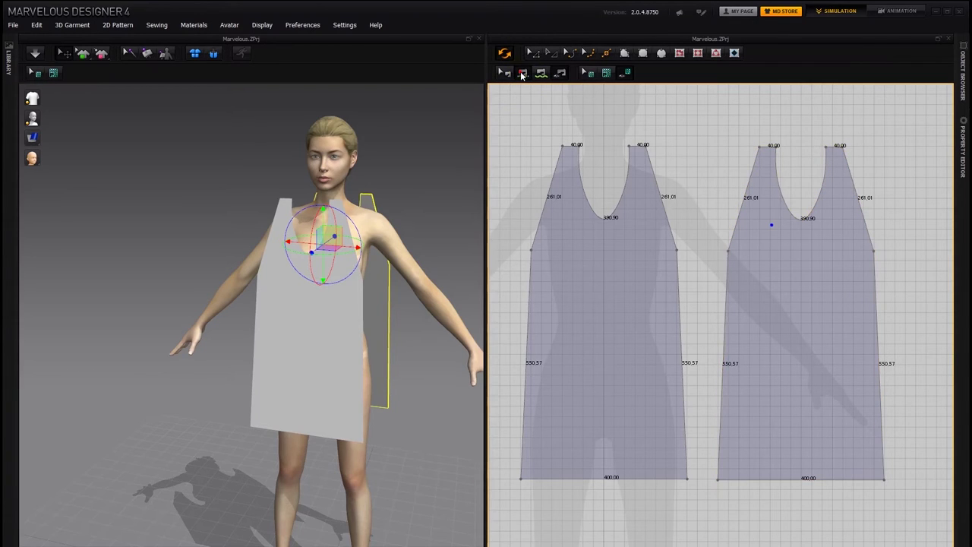
{"action": "left_click", "coordinate": [669, 228]}
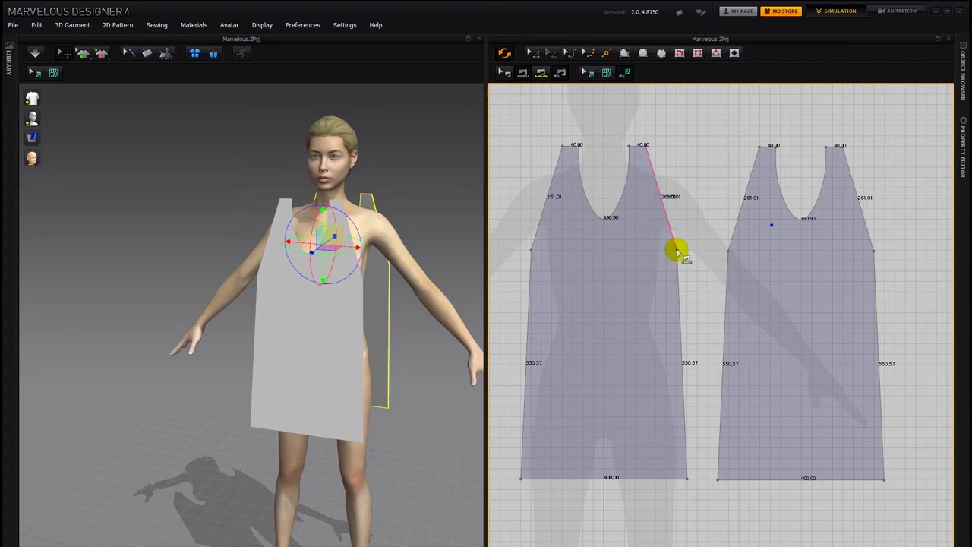
{"action": "key", "text": "Escape"}
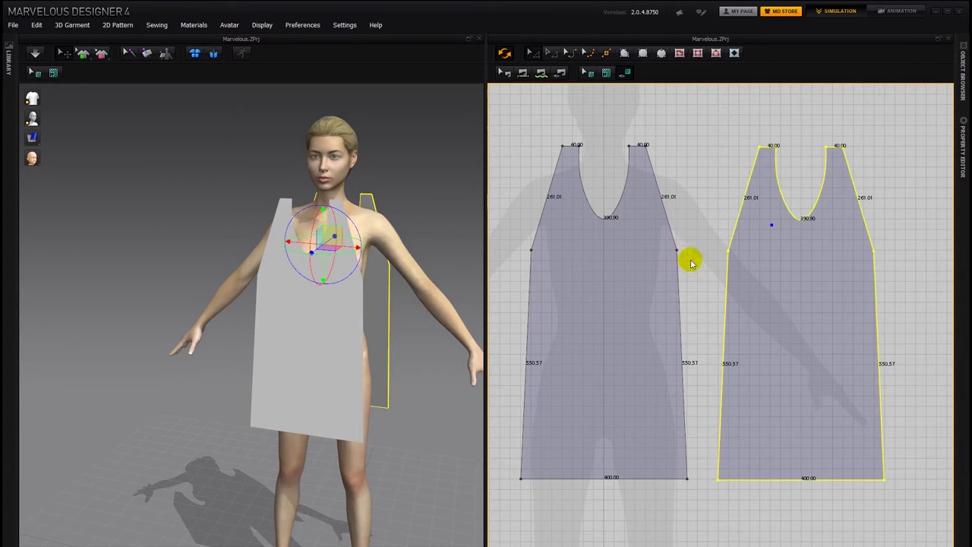
{"action": "left_click", "coordinate": [677, 252]}
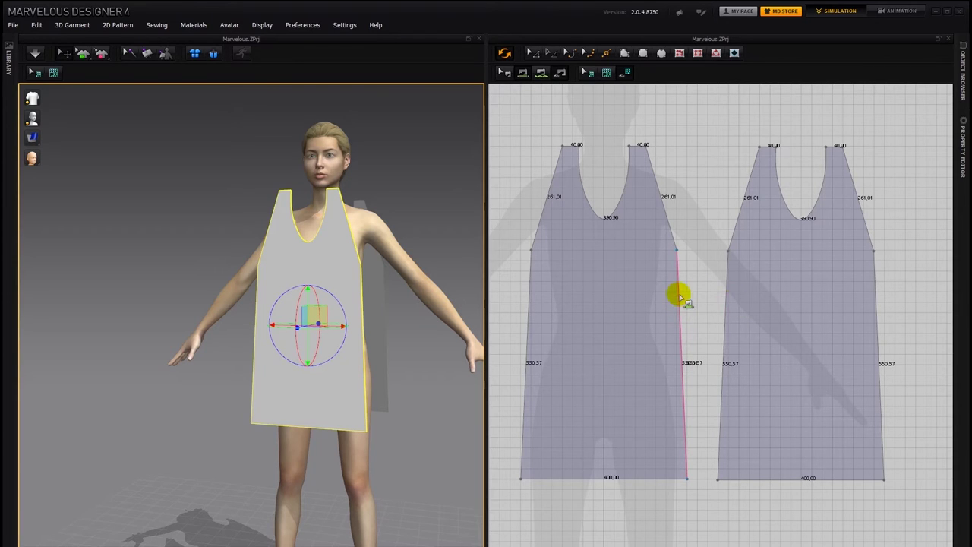
Join the left piece's right side edge to the right piece's left side edge, producing crossed sewing lines.
{"action": "left_click", "coordinate": [726, 297]}
{"action": "right_click_drag", "start_coordinate": [382, 328], "coordinate": [338, 334]}
{"action": "left_click", "coordinate": [679, 286]}
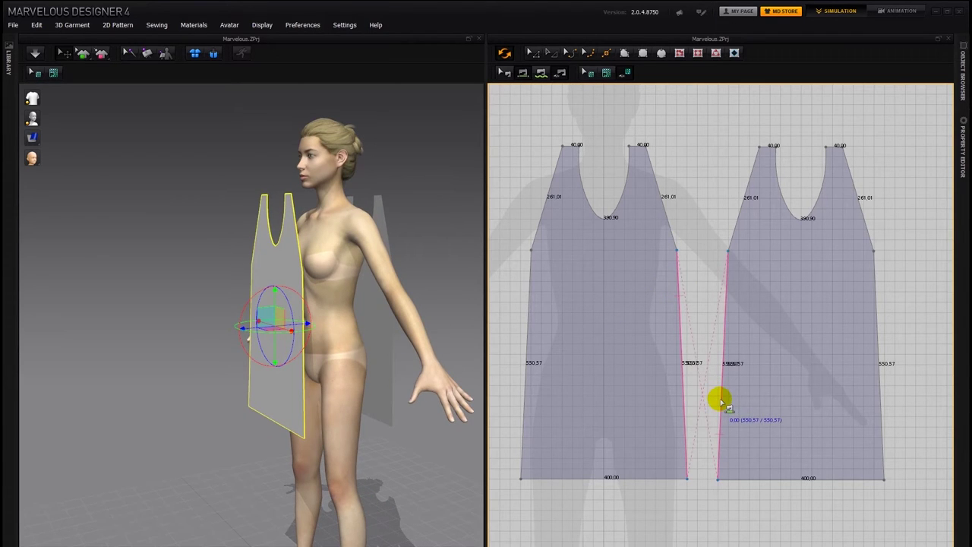
{"action": "mouse_move", "coordinate": [721, 401]}
{"action": "left_mouse_down"}
{"action": "mouse_move", "coordinate": [712, 365]}
{"action": "mouse_move", "coordinate": [723, 409]}
{"action": "left_mouse_up"}
{"action": "left_click", "coordinate": [506, 358]}
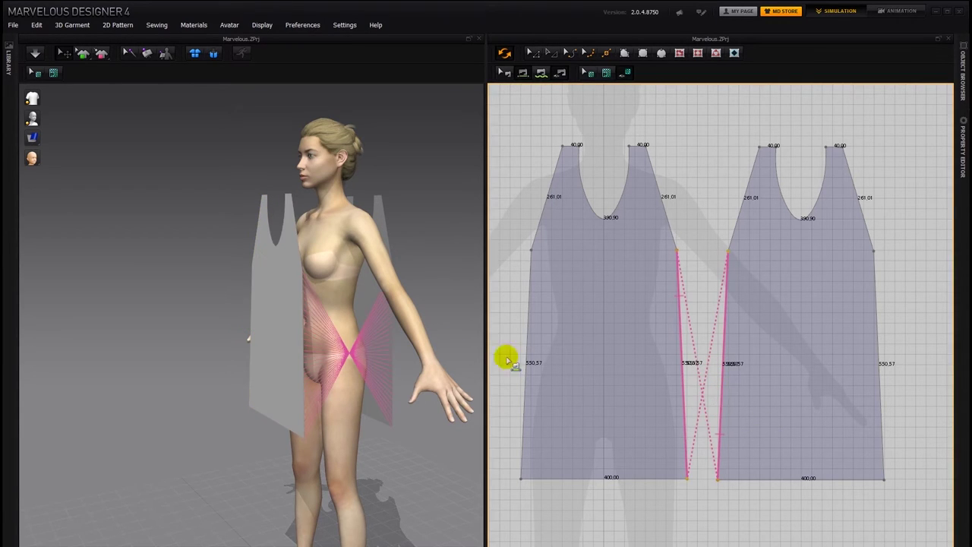
{"action": "right_click_drag", "start_coordinate": [390, 347], "coordinate": [288, 310]}
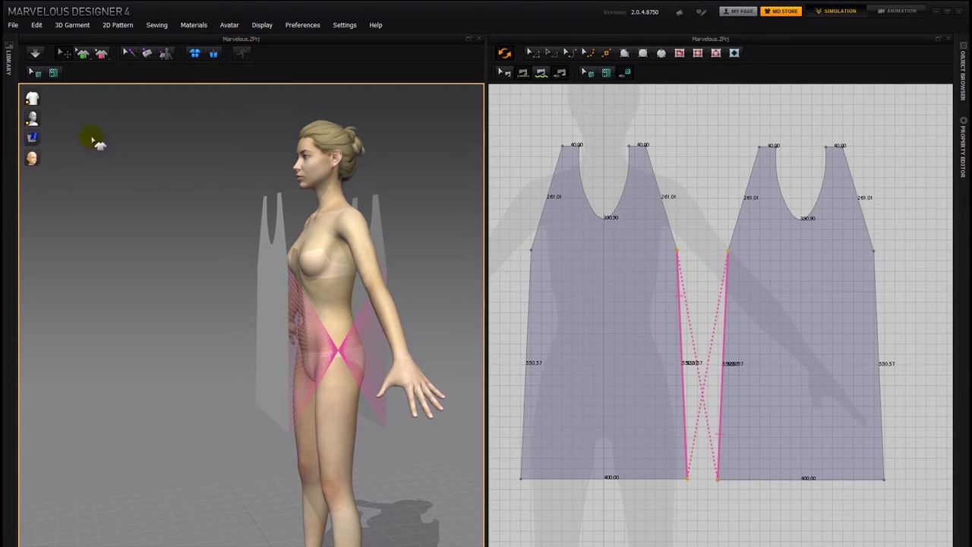
{"action": "right_click_drag", "start_coordinate": [93, 141], "coordinate": [323, 363]}
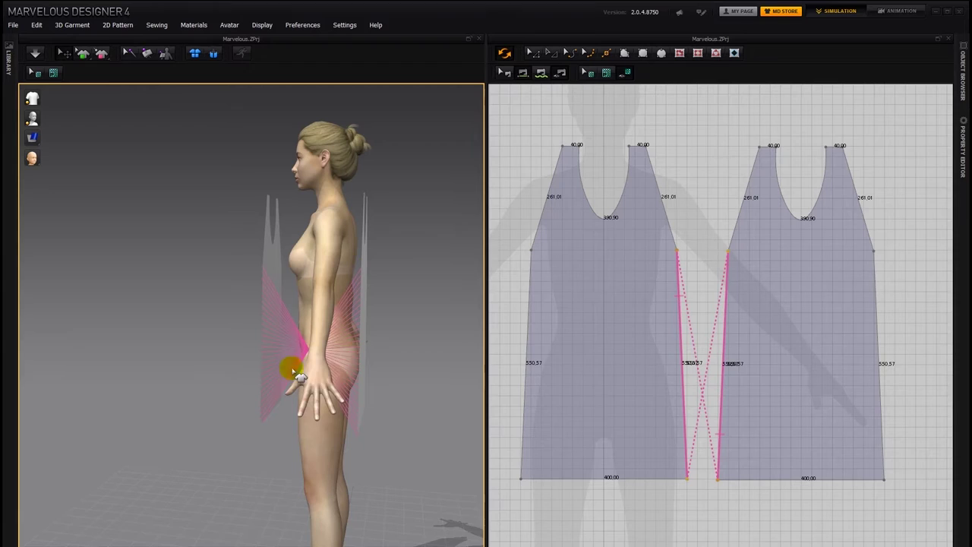
{"action": "right_click_drag", "start_coordinate": [265, 317], "coordinate": [301, 305]}
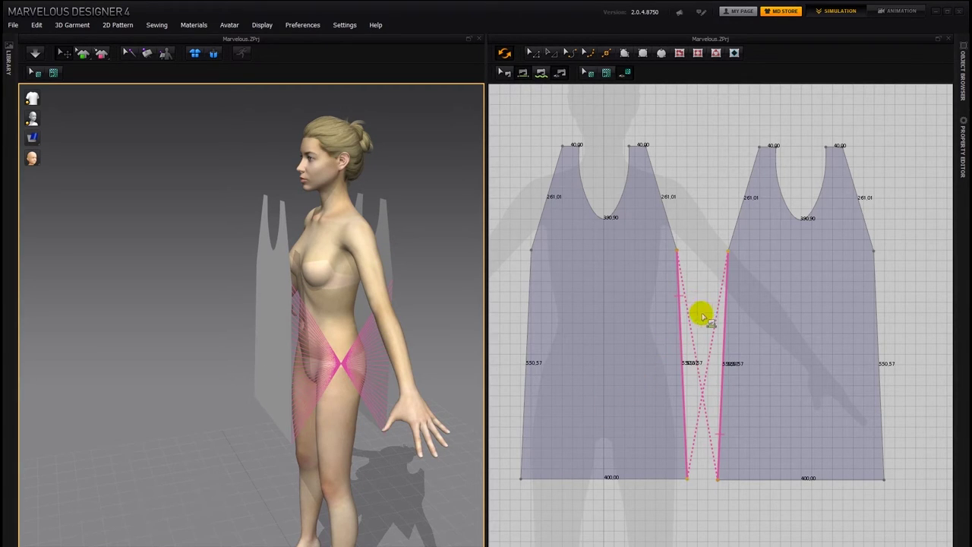
Apply Reverse Sewing to the crossed side seam so its lines run parallel.
{"action": "left_click", "coordinate": [505, 75]}
{"action": "left_click", "coordinate": [684, 364]}
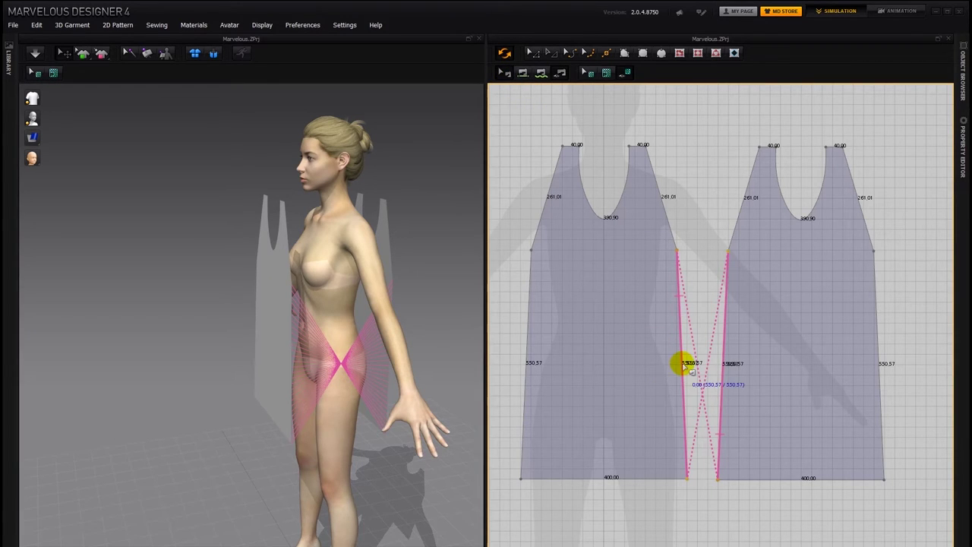
{"action": "right_click", "coordinate": [690, 369]}
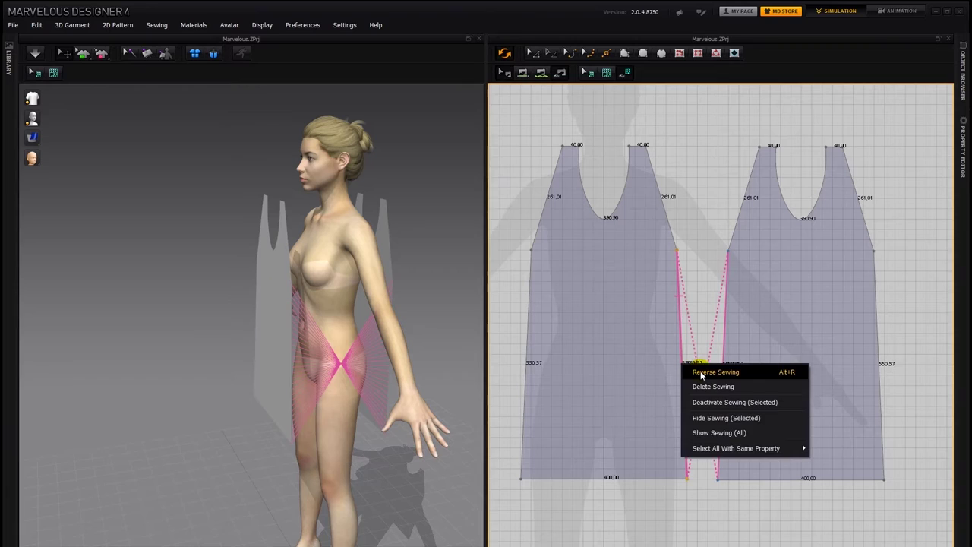
{"action": "left_click", "coordinate": [702, 372]}
{"action": "right_click_drag", "start_coordinate": [404, 326], "coordinate": [327, 311]}
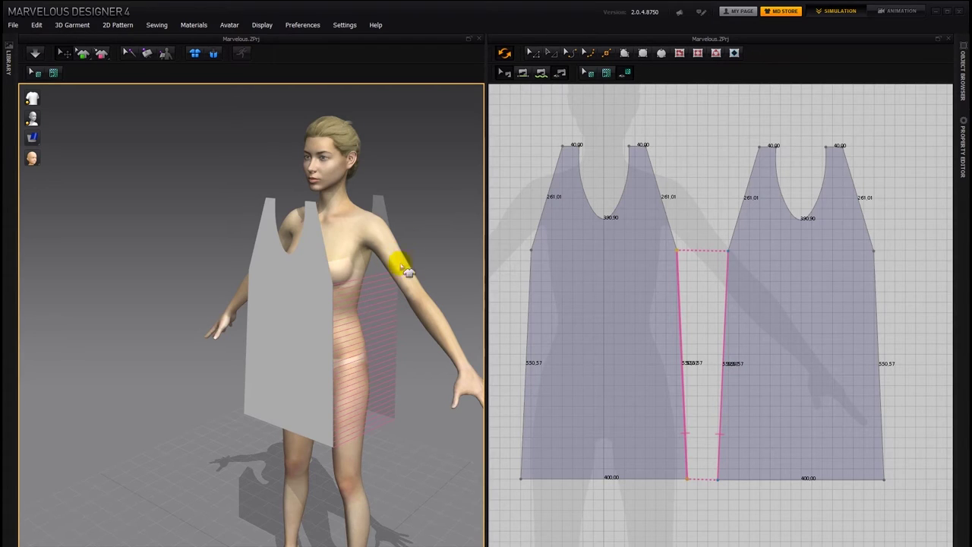
{"action": "right_click_drag", "start_coordinate": [361, 358], "coordinate": [346, 282]}
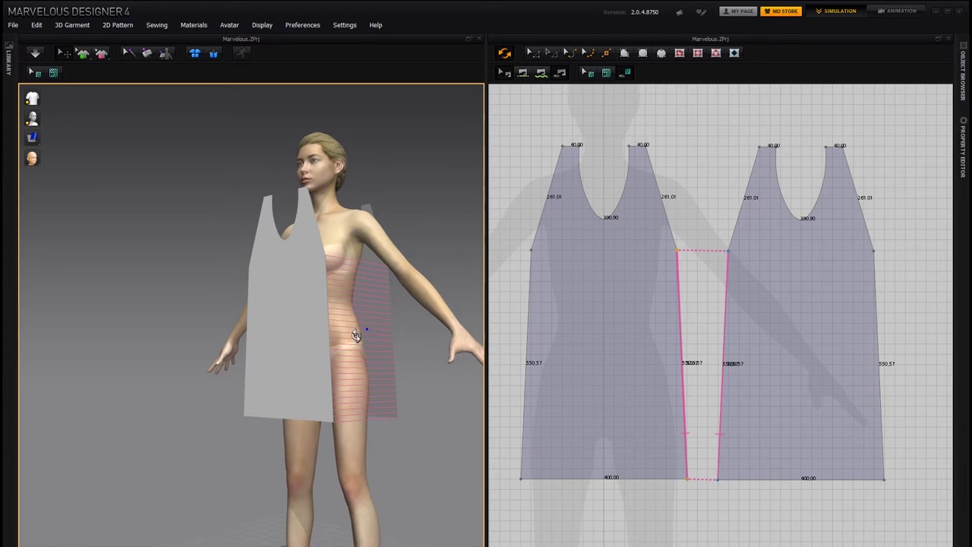
{"action": "right_click_drag", "start_coordinate": [367, 329], "coordinate": [346, 339]}
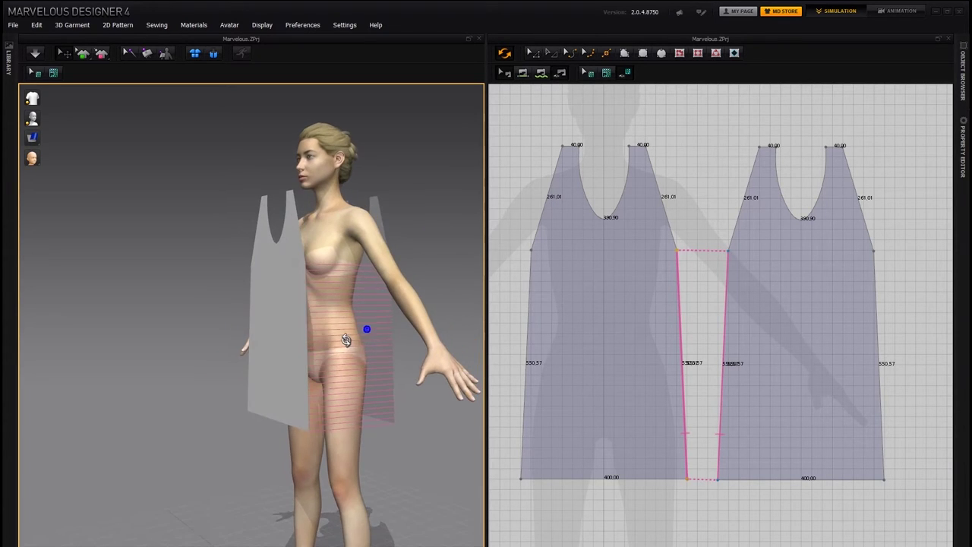
Delete the existing side seam and re-sew the two panels' adjacent side edges.
{"action": "right_click", "coordinate": [677, 275]}
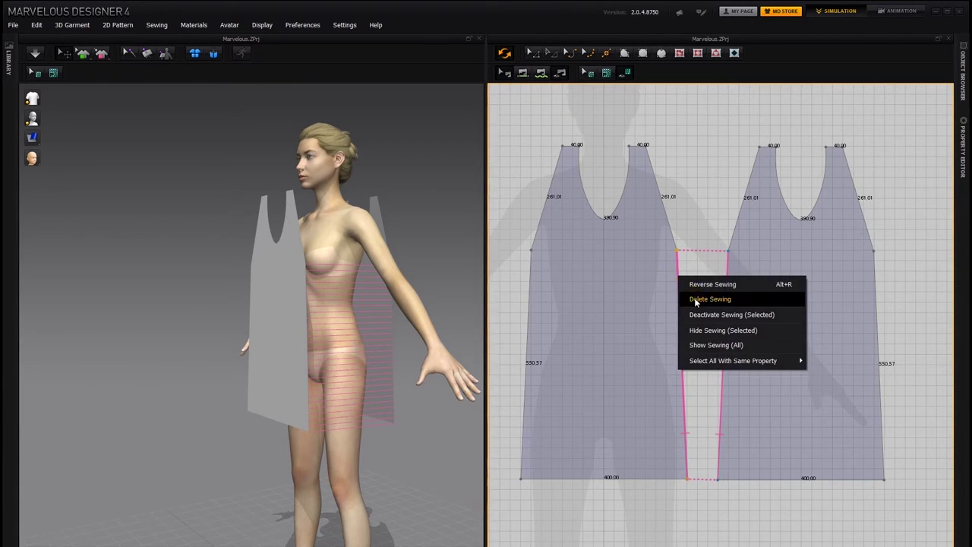
{"action": "left_click", "coordinate": [695, 299]}
{"action": "left_click", "coordinate": [508, 72]}
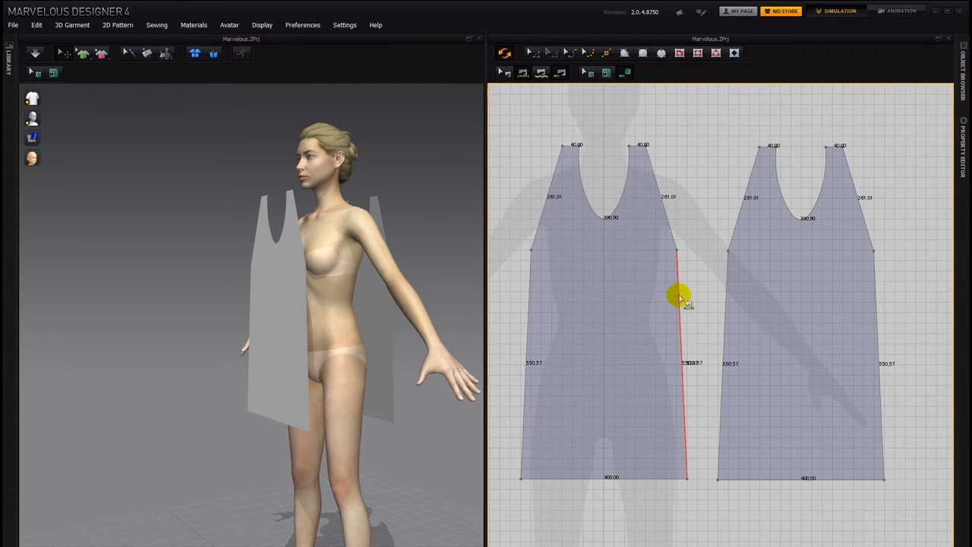
{"action": "left_click", "coordinate": [689, 300]}
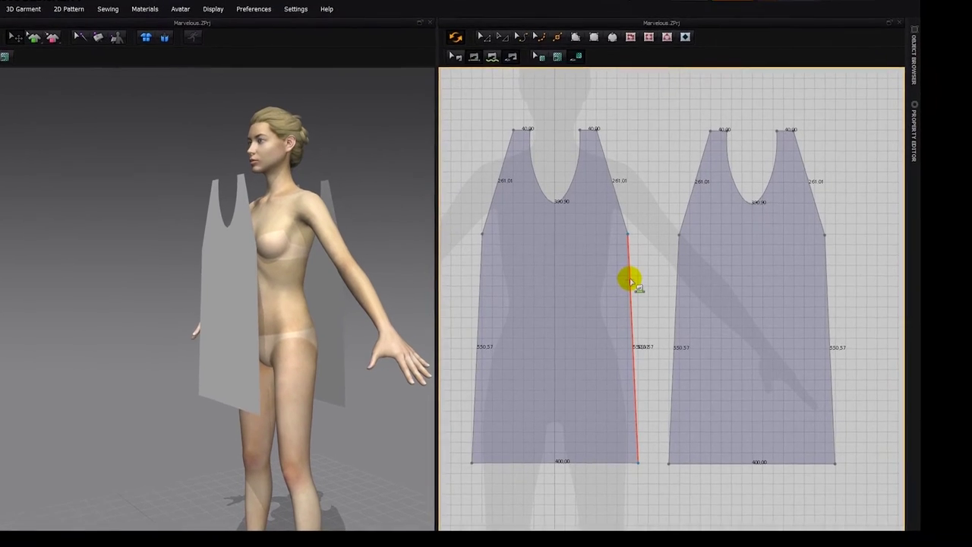
{"action": "left_click", "coordinate": [598, 247]}
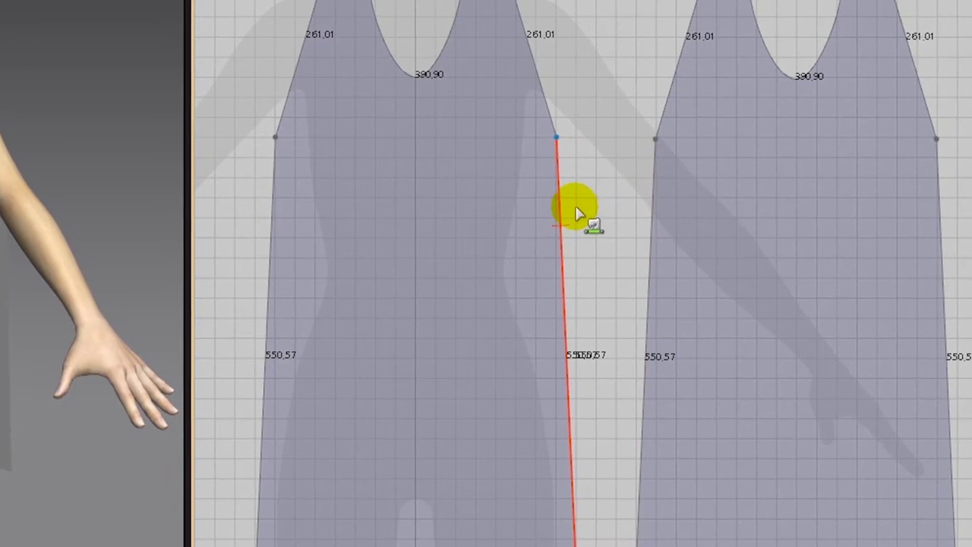
{"action": "left_click", "coordinate": [549, 180]}
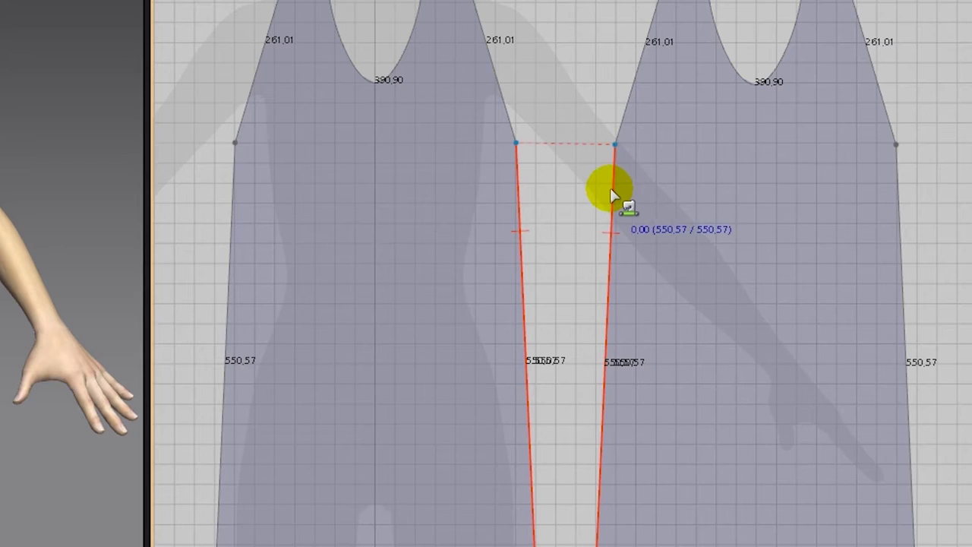
{"action": "left_click", "coordinate": [614, 196]}
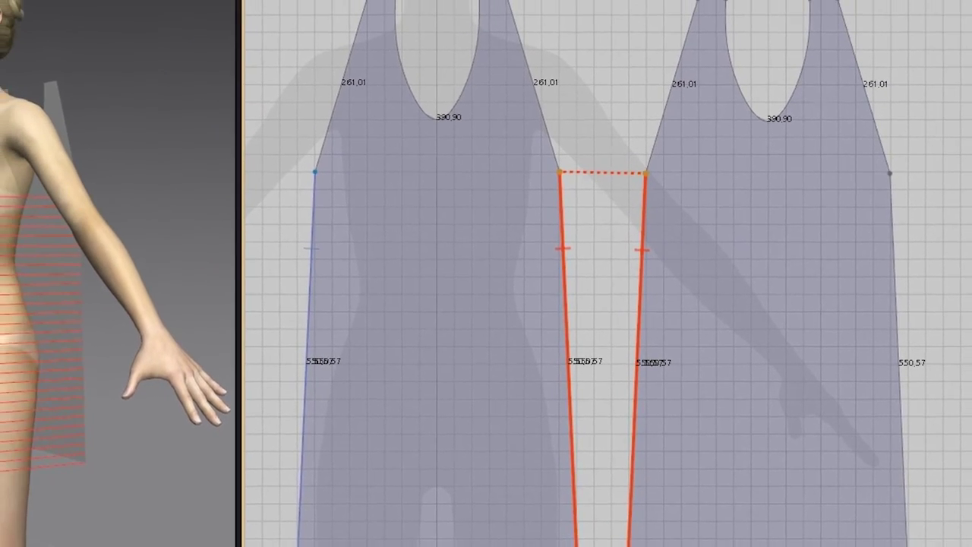
Sew the left panel's outer side edge to the right panel's outer side edge.
{"action": "right_click_drag", "start_coordinate": [69, 228], "coordinate": [197, 225]}
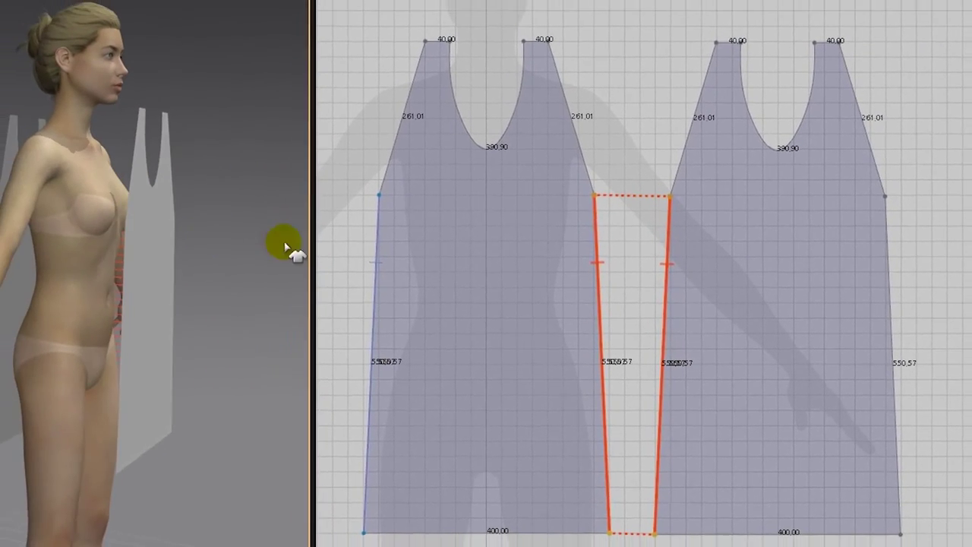
{"action": "left_click", "coordinate": [399, 247]}
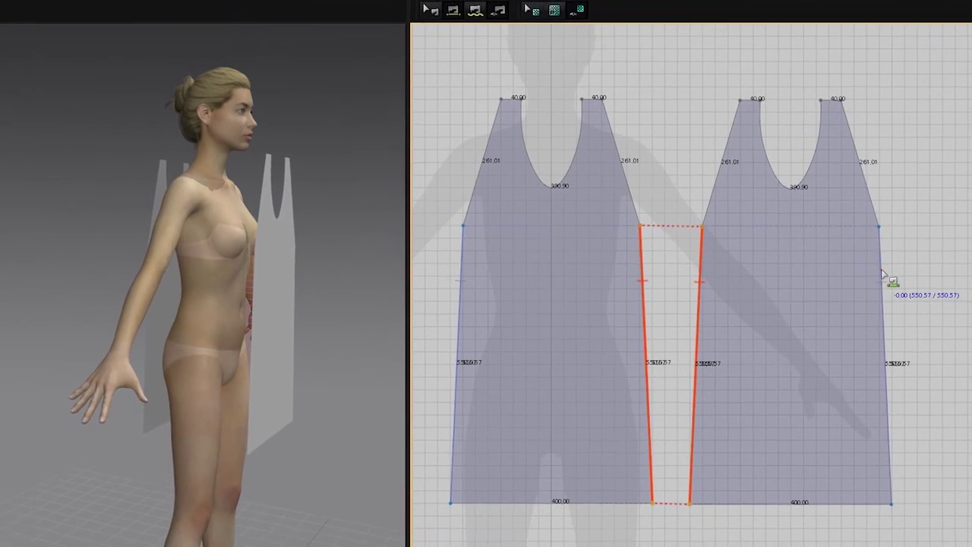
{"action": "left_click", "coordinate": [888, 254]}
{"action": "right_click_drag", "start_coordinate": [335, 331], "coordinate": [301, 322]}
{"action": "right_click_drag", "start_coordinate": [369, 335], "coordinate": [363, 319]}
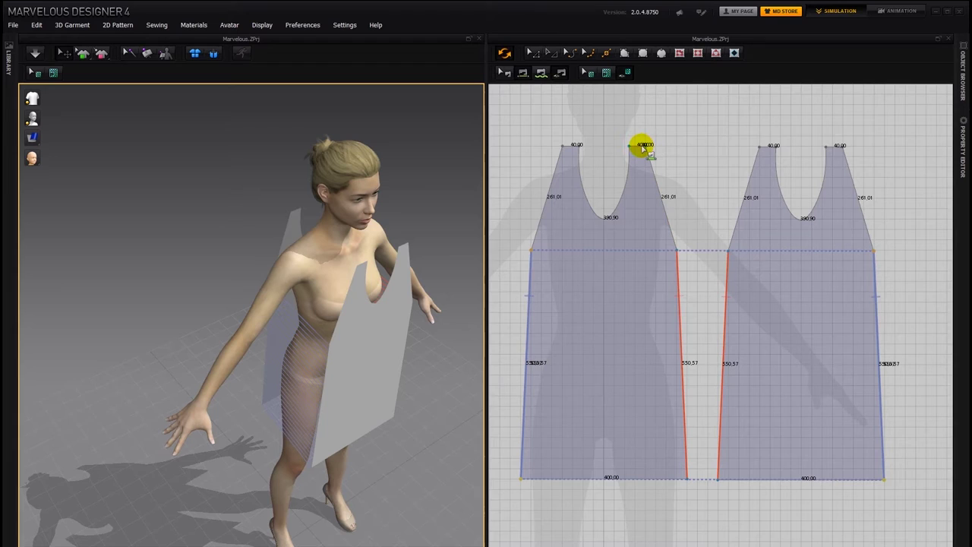
Sew the inner and outer shoulder strap tops of the two panels together.
{"action": "scroll", "coordinate": [677, 143], "scroll_direction": "up", "scroll_amount": 3}
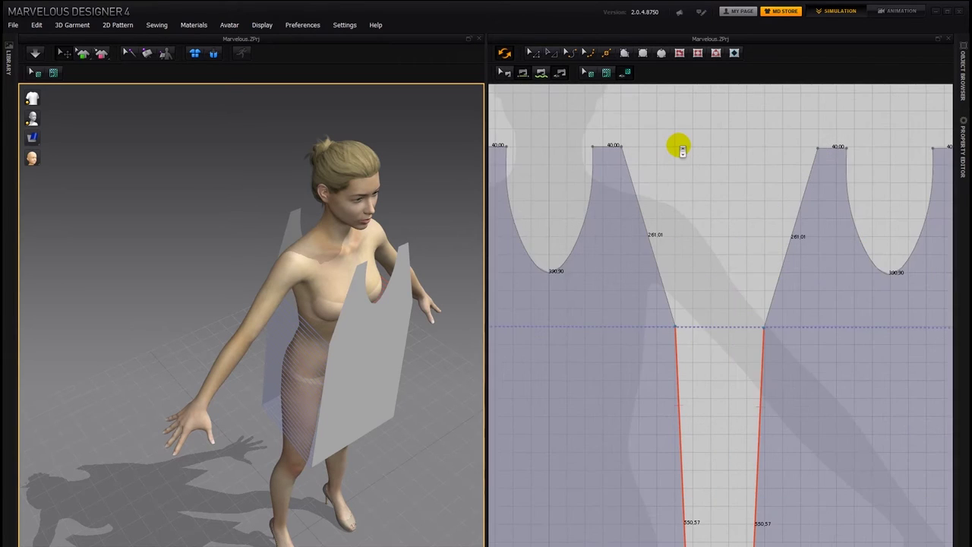
{"action": "middle_click_drag", "start_coordinate": [678, 148], "coordinate": [670, 184]}
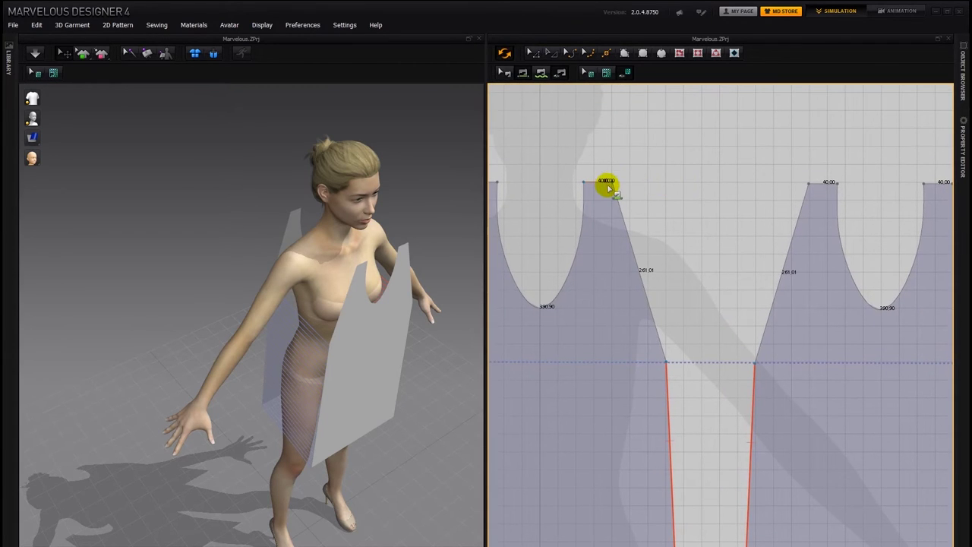
{"action": "left_click", "coordinate": [816, 185]}
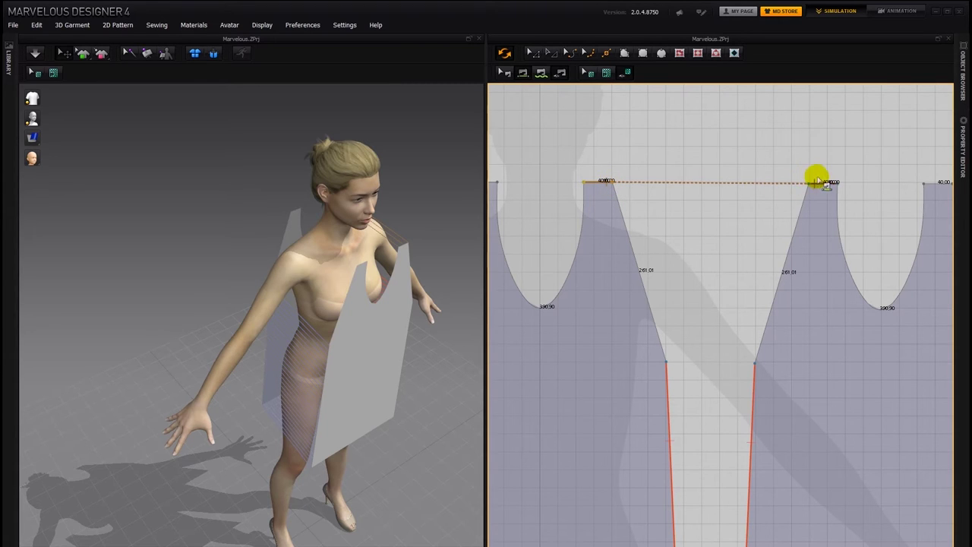
{"action": "right_click_drag", "start_coordinate": [794, 165], "coordinate": [677, 185]}
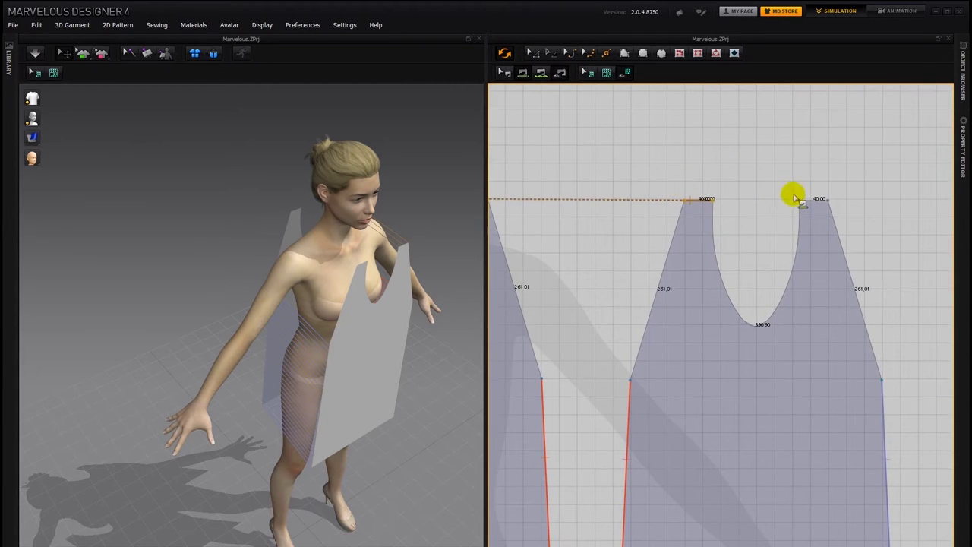
{"action": "right_click_drag", "start_coordinate": [752, 196], "coordinate": [907, 174]}
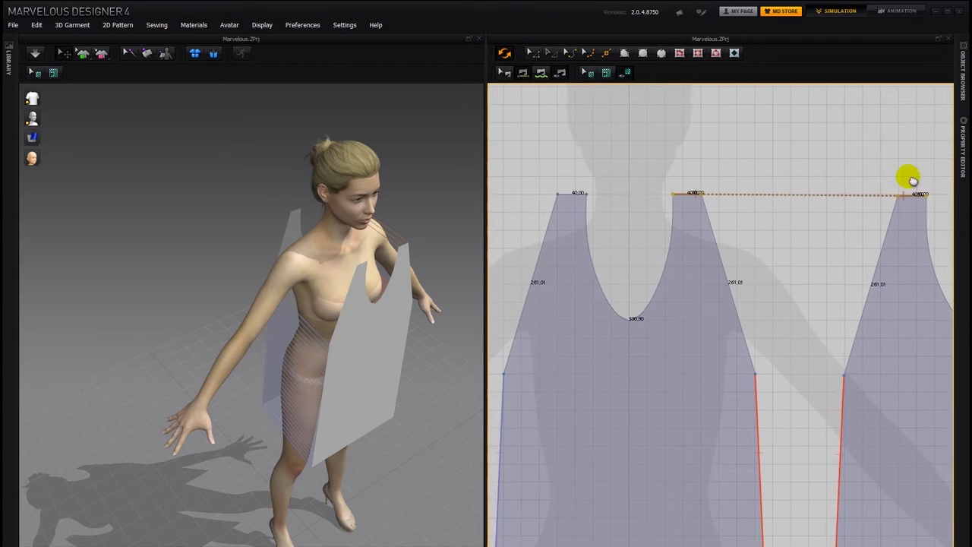
{"action": "left_click", "coordinate": [564, 194]}
{"action": "right_click_drag", "start_coordinate": [366, 273], "coordinate": [334, 240]}
Simulate to drape the sewn panels onto the avatar as a fitted dress.
{"action": "left_click", "coordinate": [36, 55]}
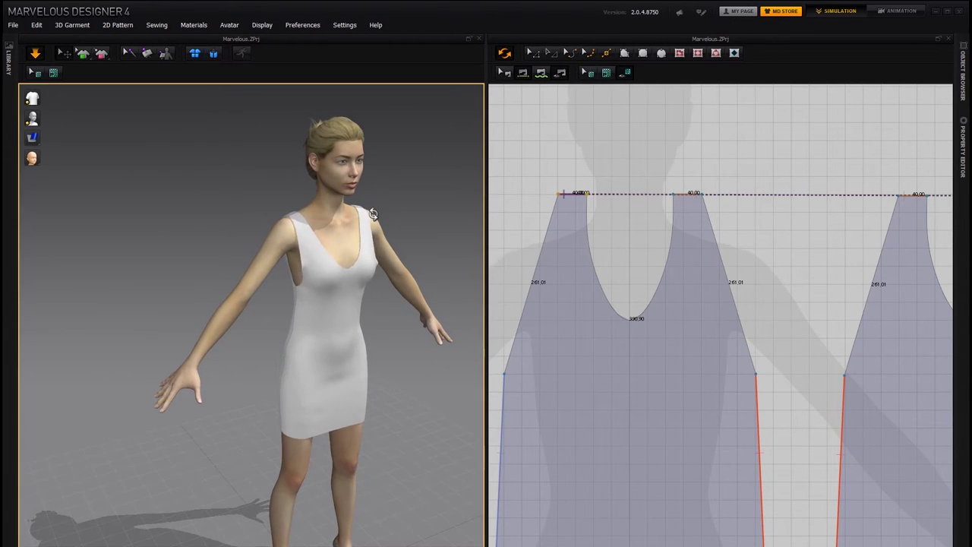
{"action": "right_click_drag", "start_coordinate": [372, 228], "coordinate": [289, 211]}
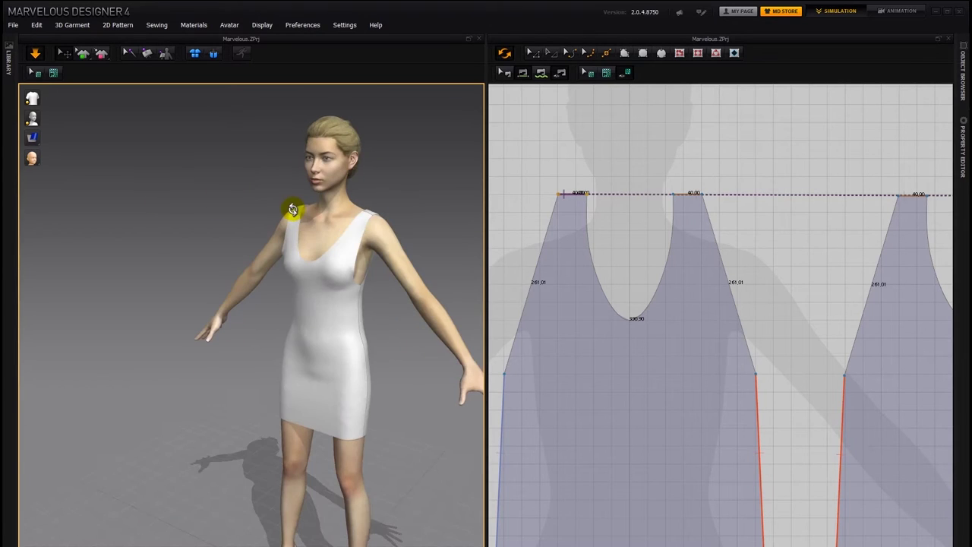
{"action": "right_click_drag", "start_coordinate": [768, 304], "coordinate": [734, 213]}
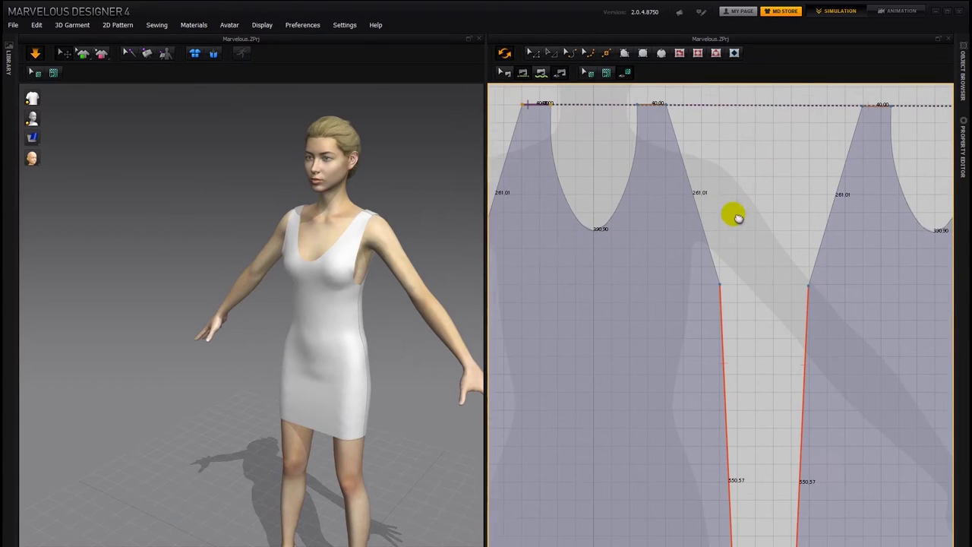
Reverse the side seam's sewing in Edit Sewing mode to show the twisting effect.
{"action": "left_click", "coordinate": [503, 73]}
{"action": "right_click", "coordinate": [723, 370]}
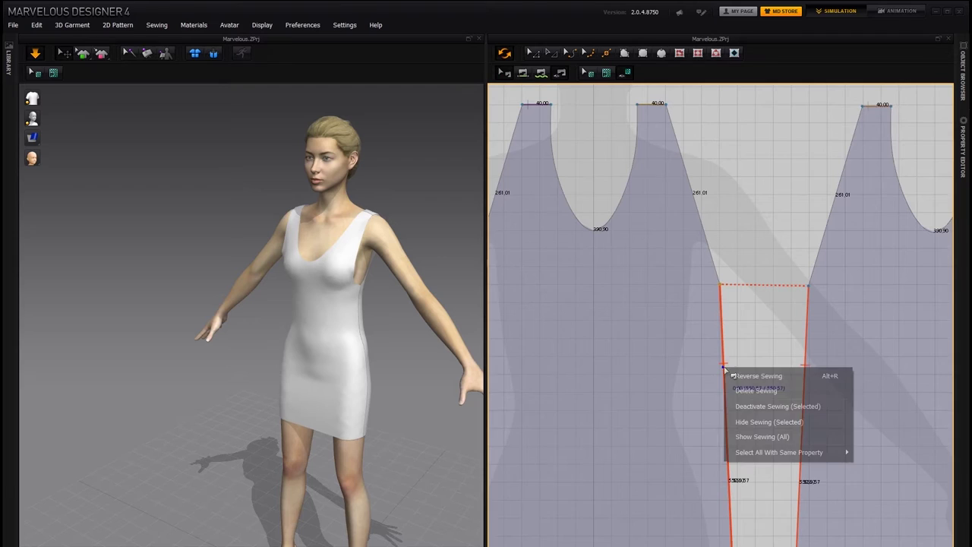
{"action": "left_click", "coordinate": [736, 373]}
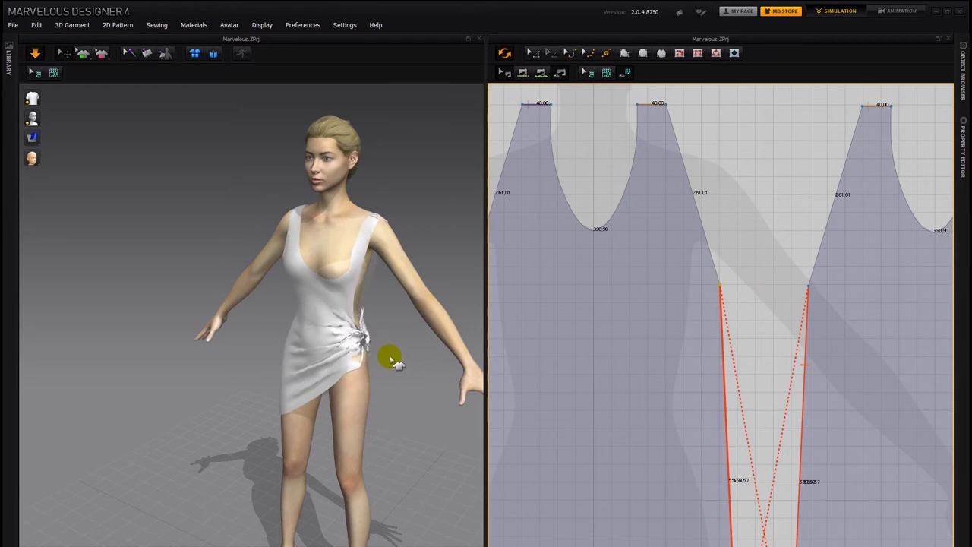
{"action": "right_click_drag", "start_coordinate": [405, 357], "coordinate": [390, 349]}
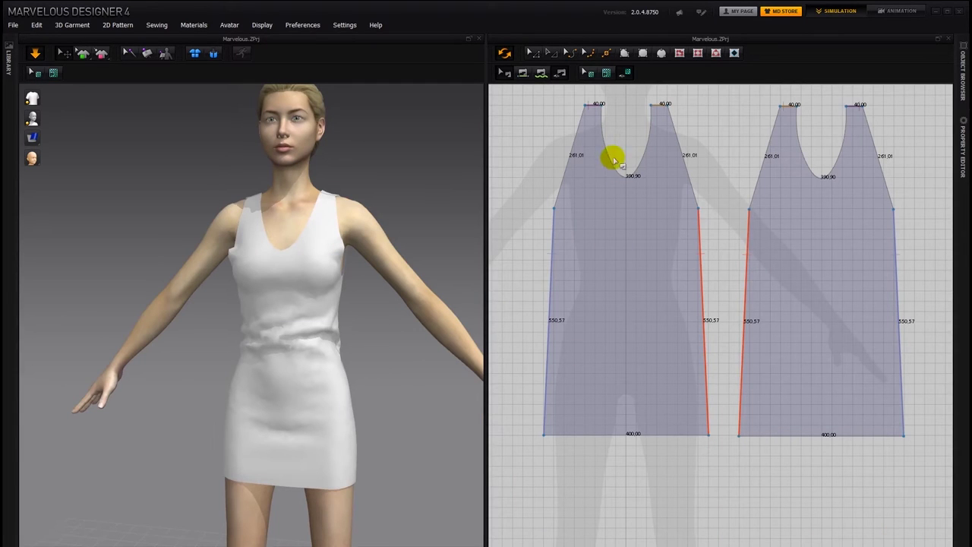
Segment-sew two sections of the front armhole edge to the matching back armhole edge.
{"action": "left_click", "coordinate": [541, 72]}
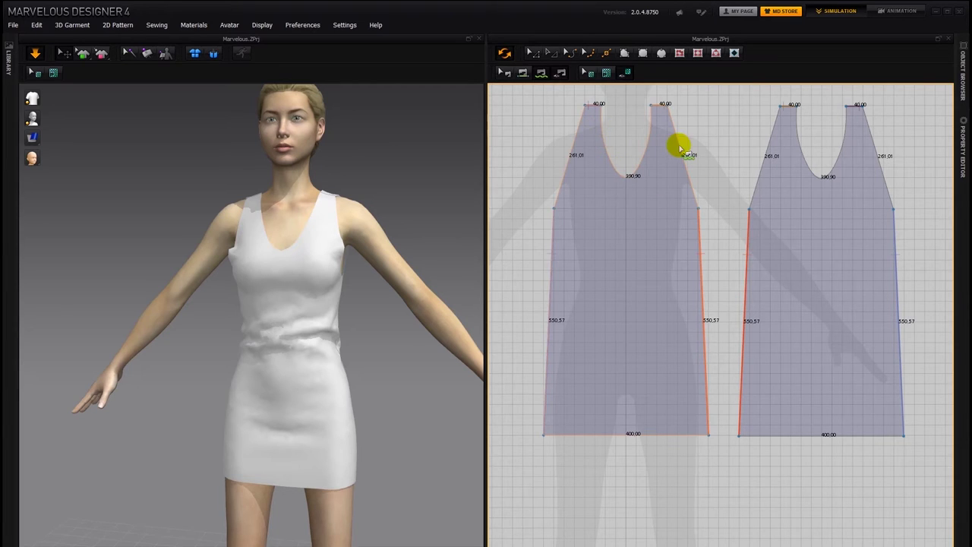
{"action": "left_click", "coordinate": [691, 186]}
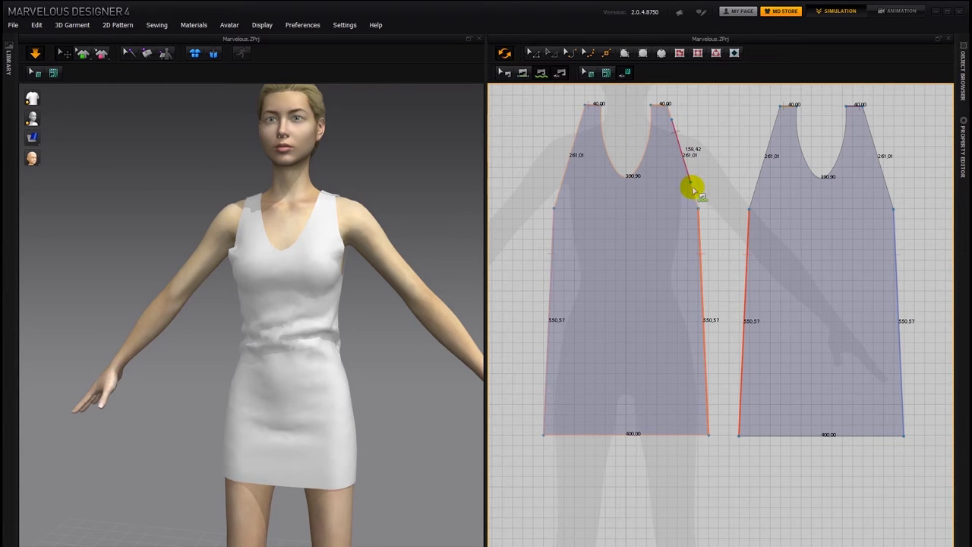
{"action": "left_click", "coordinate": [699, 206]}
{"action": "left_click", "coordinate": [769, 137]}
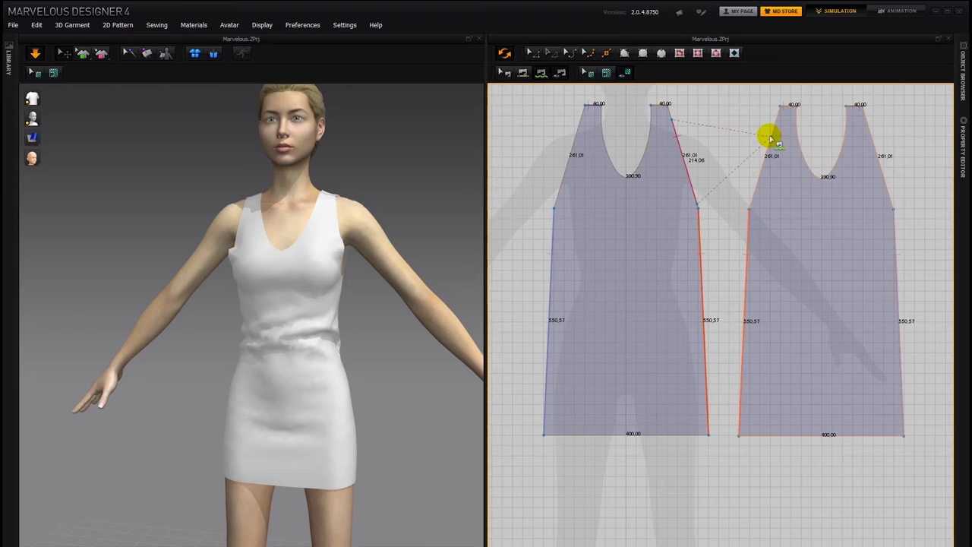
{"action": "left_click", "coordinate": [760, 167]}
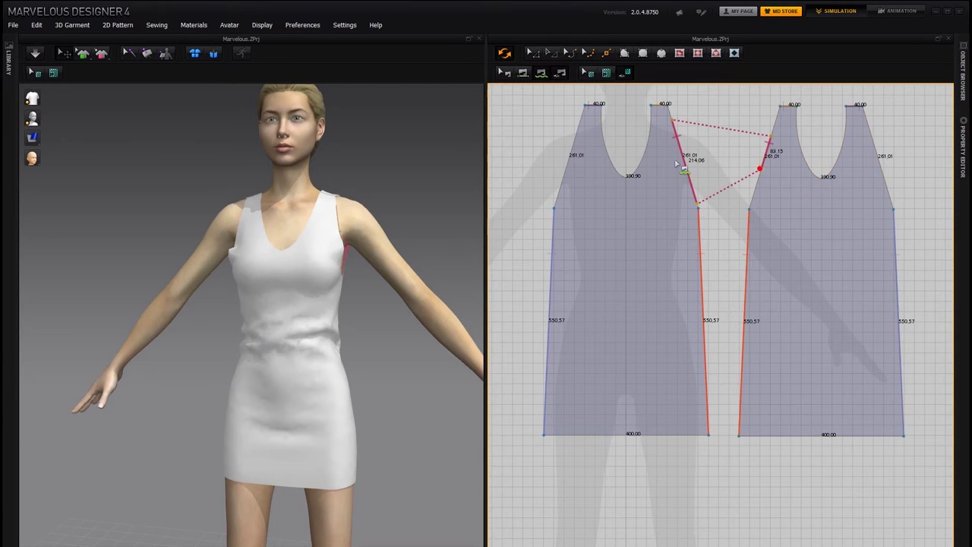
{"action": "mouse_move", "coordinate": [357, 251]}
{"action": "right_mouse_down"}
{"action": "mouse_move", "coordinate": [390, 233]}
{"action": "mouse_move", "coordinate": [426, 243]}
{"action": "mouse_move", "coordinate": [392, 246]}
{"action": "right_mouse_up"}
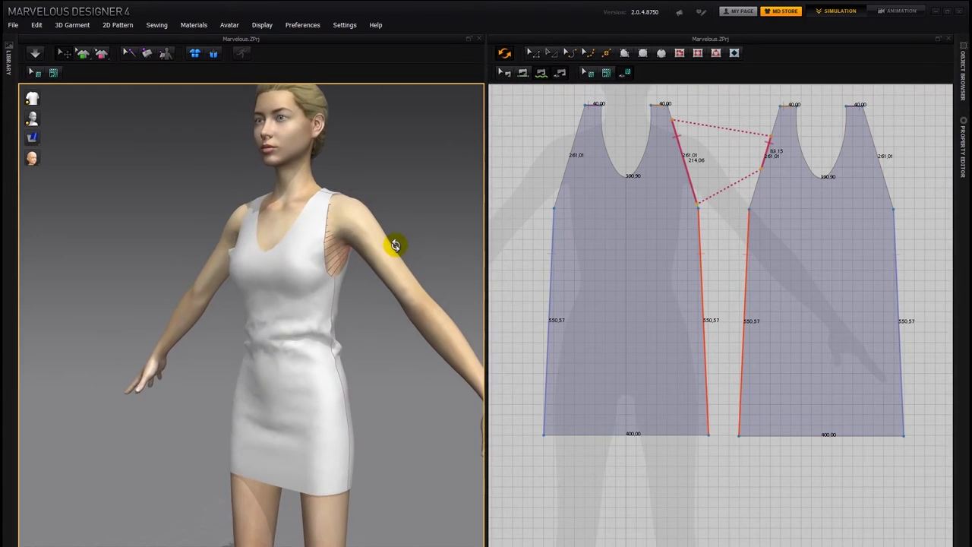
Undo the armhole seam and sew the left neckline curve to the right one.
{"action": "left_click", "coordinate": [699, 191]}
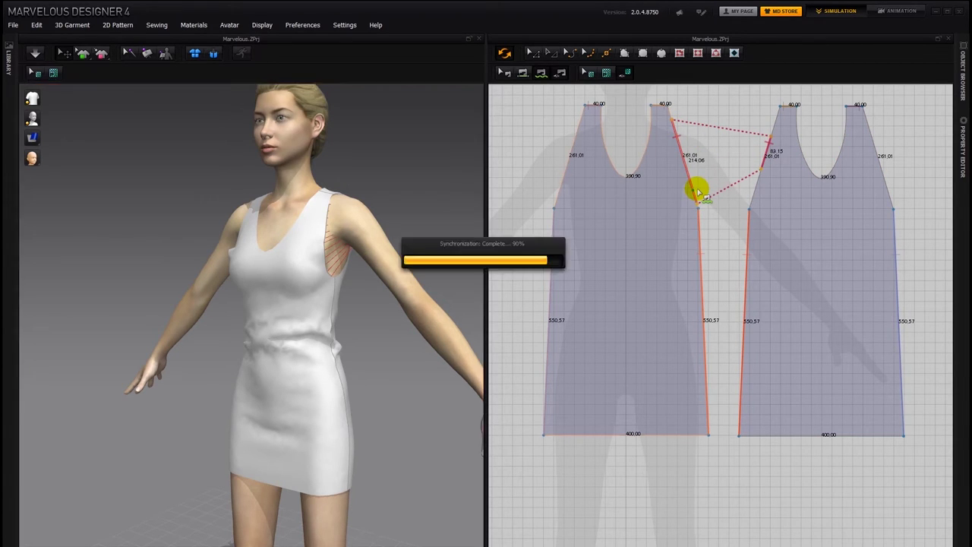
{"action": "left_click", "coordinate": [606, 139]}
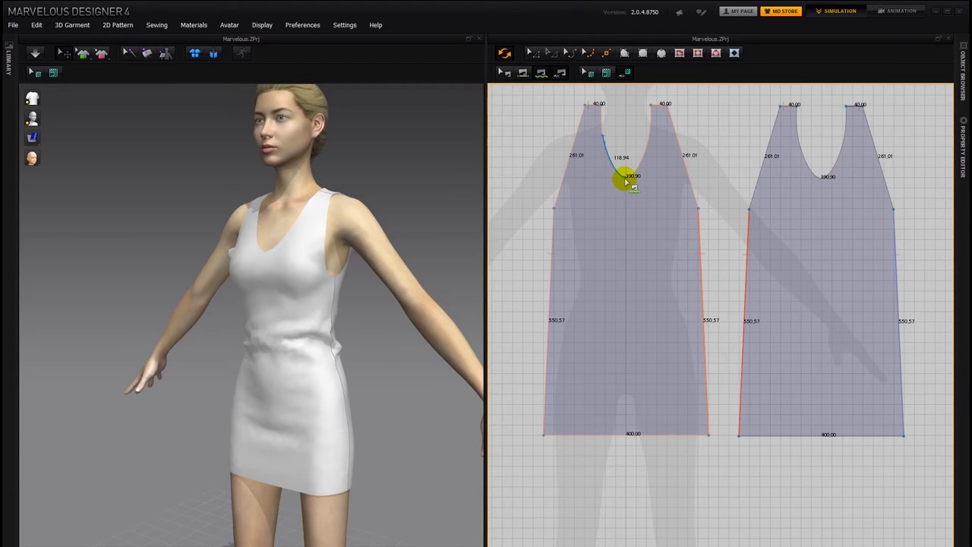
{"action": "left_click", "coordinate": [647, 140]}
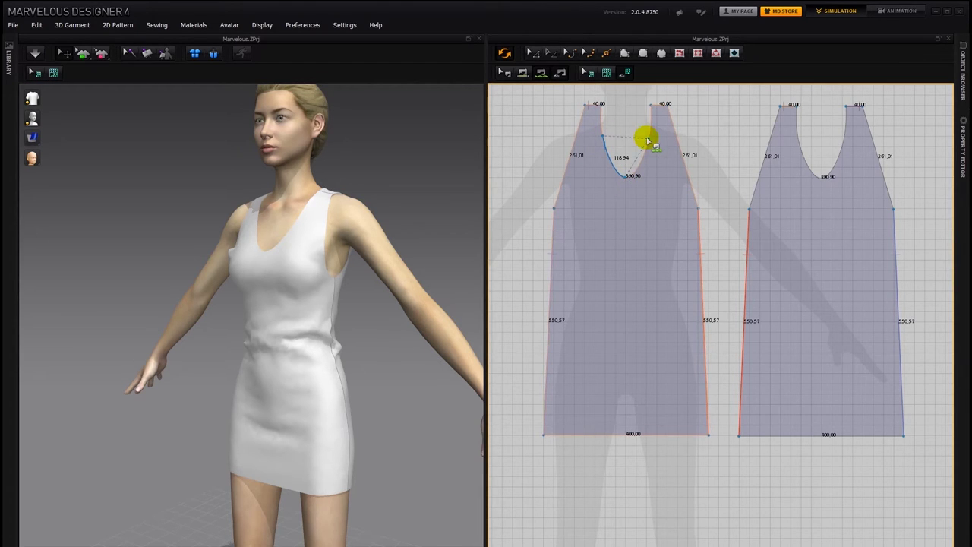
{"action": "left_click", "coordinate": [633, 176]}
Simulate the dress with Space, pulling the chest cloth so it settles.
{"action": "right_click_drag", "start_coordinate": [386, 240], "coordinate": [433, 241]}
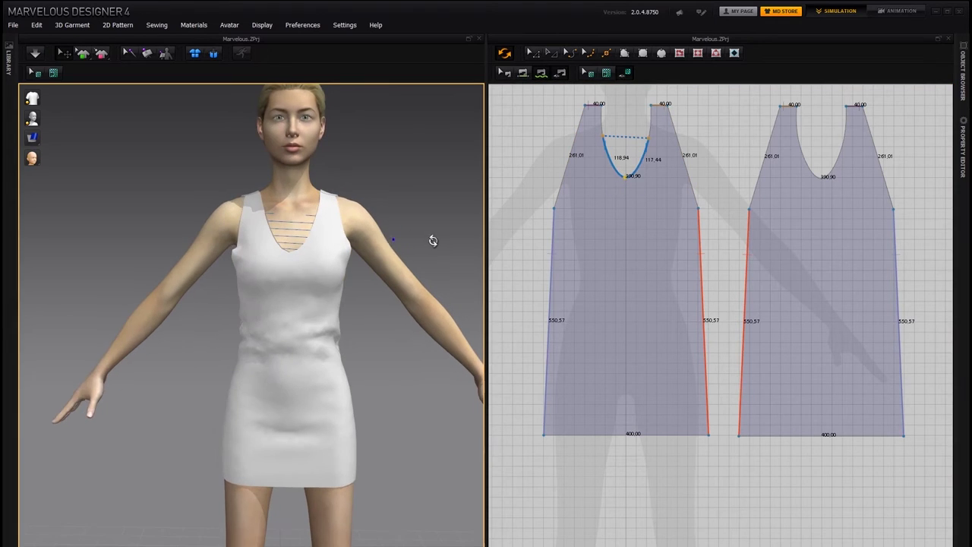
{"action": "left_click", "coordinate": [379, 225]}
{"action": "key", "text": "space"}
{"action": "mouse_move", "coordinate": [280, 225]}
{"action": "left_mouse_down"}
{"action": "mouse_move", "coordinate": [286, 230]}
{"action": "mouse_move", "coordinate": [277, 178]}
{"action": "mouse_move", "coordinate": [267, 210]}
{"action": "mouse_move", "coordinate": [316, 228]}
{"action": "left_mouse_up"}
{"action": "mouse_move", "coordinate": [315, 228]}
{"action": "right_mouse_down"}
{"action": "mouse_move", "coordinate": [403, 228]}
{"action": "mouse_move", "coordinate": [332, 221]}
{"action": "right_mouse_up"}
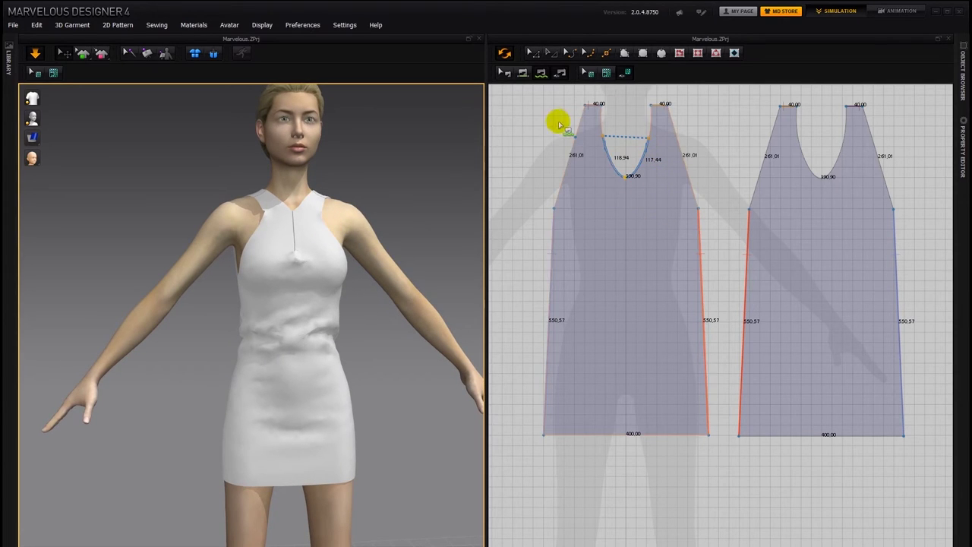
Move the neckline seam endpoints higher so the sides measure 158.65 and 158.59.
{"action": "scroll", "coordinate": [608, 156], "scroll_direction": "up", "scroll_amount": 5}
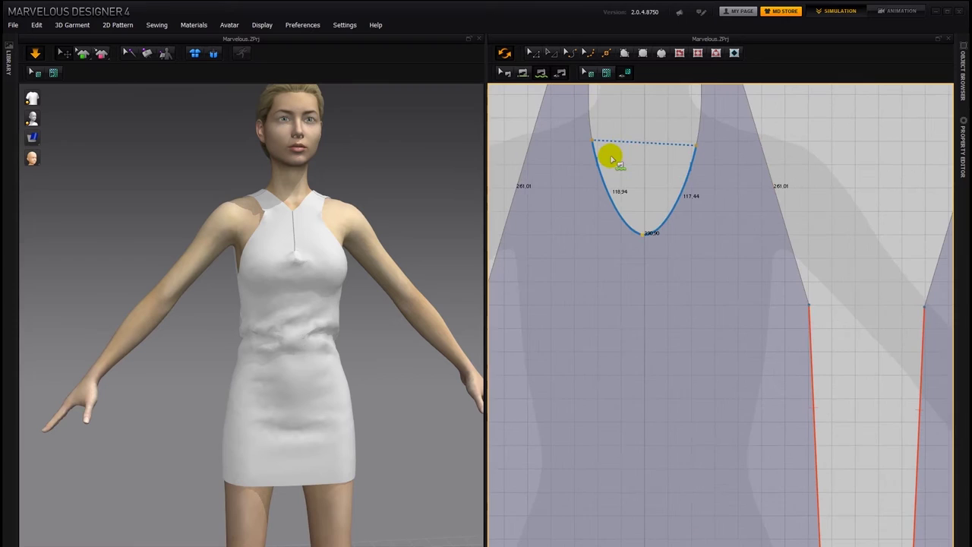
{"action": "right_click_drag", "start_coordinate": [629, 162], "coordinate": [602, 212]}
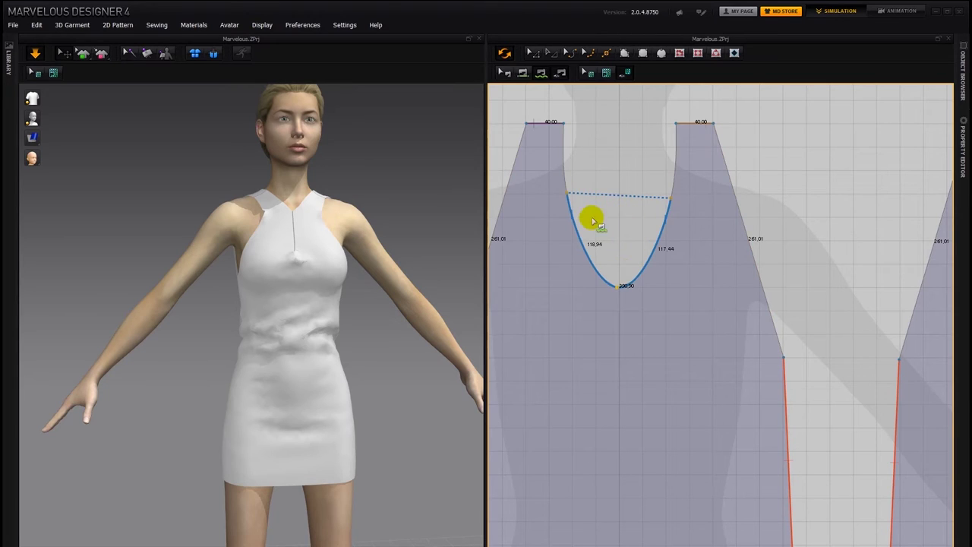
{"action": "left_click", "coordinate": [504, 73]}
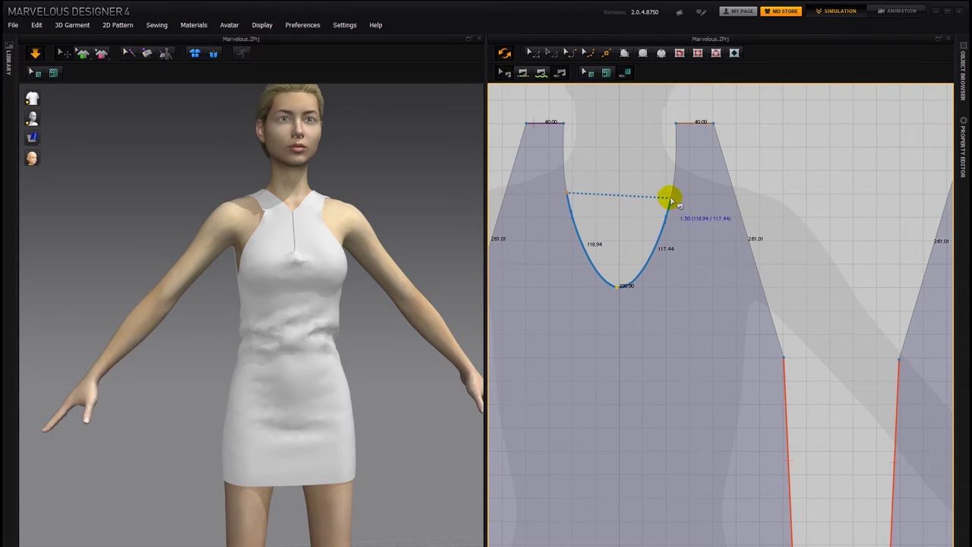
{"action": "left_click", "coordinate": [672, 199]}
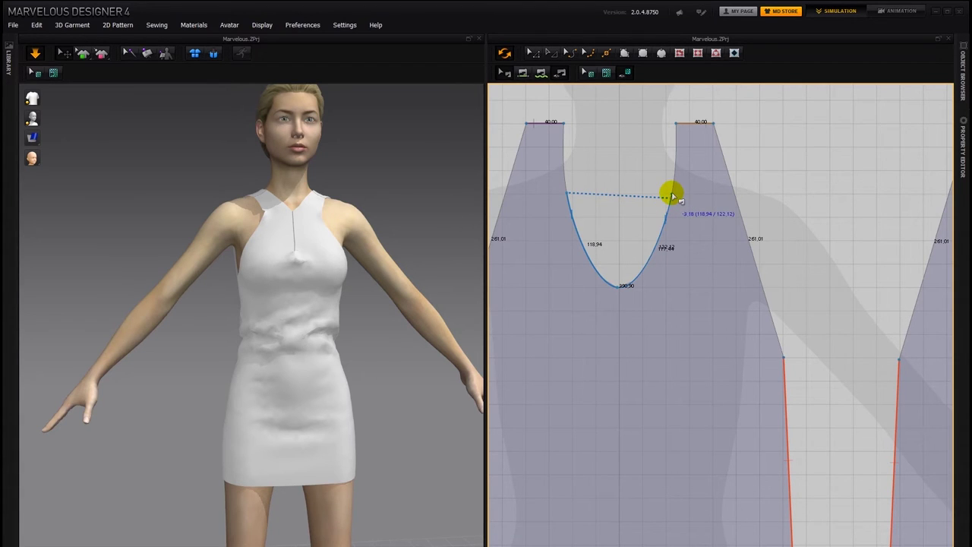
{"action": "left_click", "coordinate": [669, 191]}
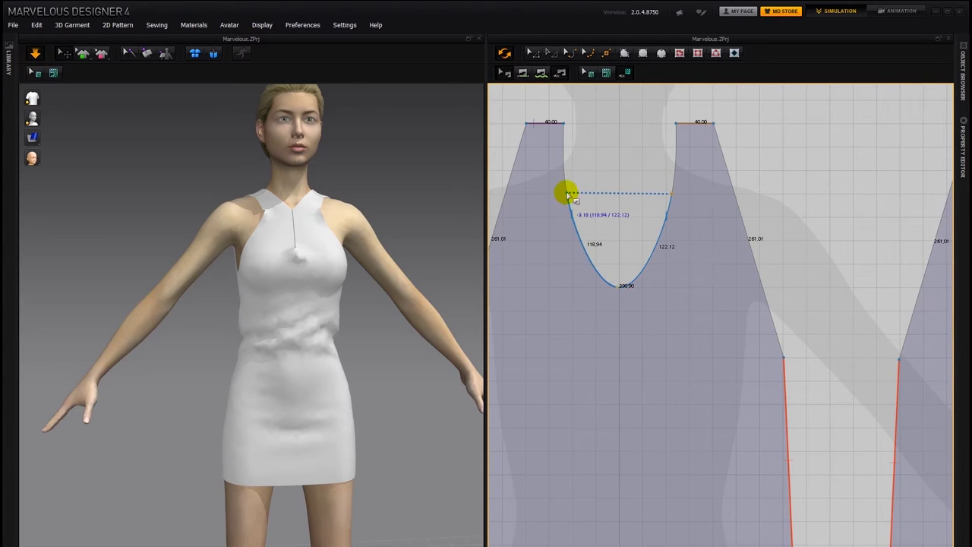
{"action": "left_click_drag", "start_coordinate": [567, 175], "coordinate": [563, 158]}
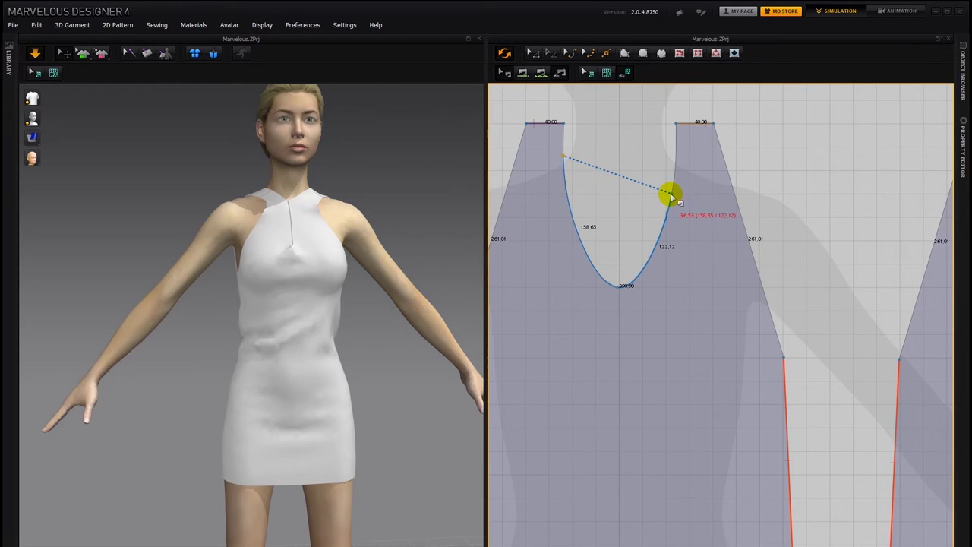
{"action": "left_click_drag", "start_coordinate": [680, 167], "coordinate": [674, 160]}
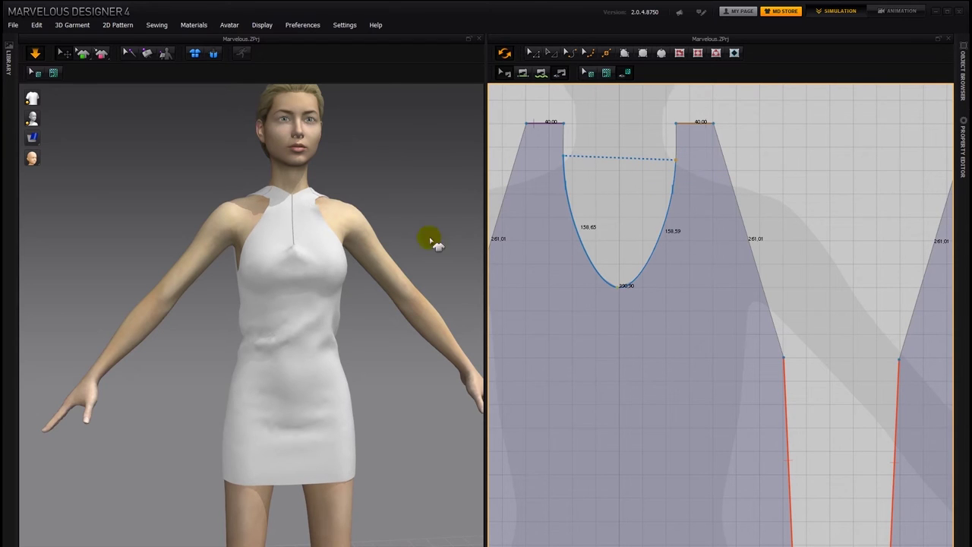
{"action": "mouse_move", "coordinate": [388, 272]}
{"action": "right_mouse_down"}
{"action": "mouse_move", "coordinate": [418, 263]}
{"action": "mouse_move", "coordinate": [382, 256]}
{"action": "right_mouse_up"}
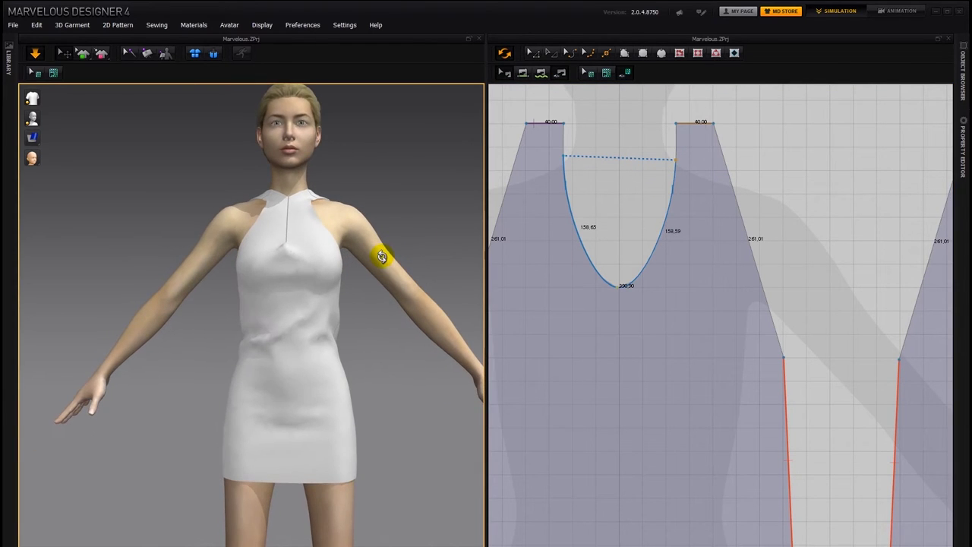
Delete the white dress's neckline sewing, re-simulate, and open button-dress-animated.zpac.
{"action": "right_click", "coordinate": [631, 286]}
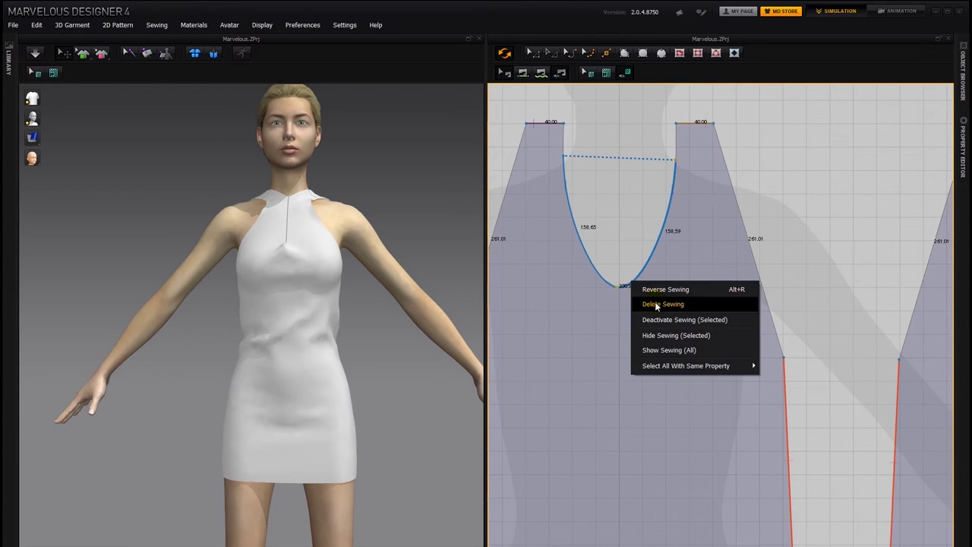
{"action": "left_click", "coordinate": [657, 306]}
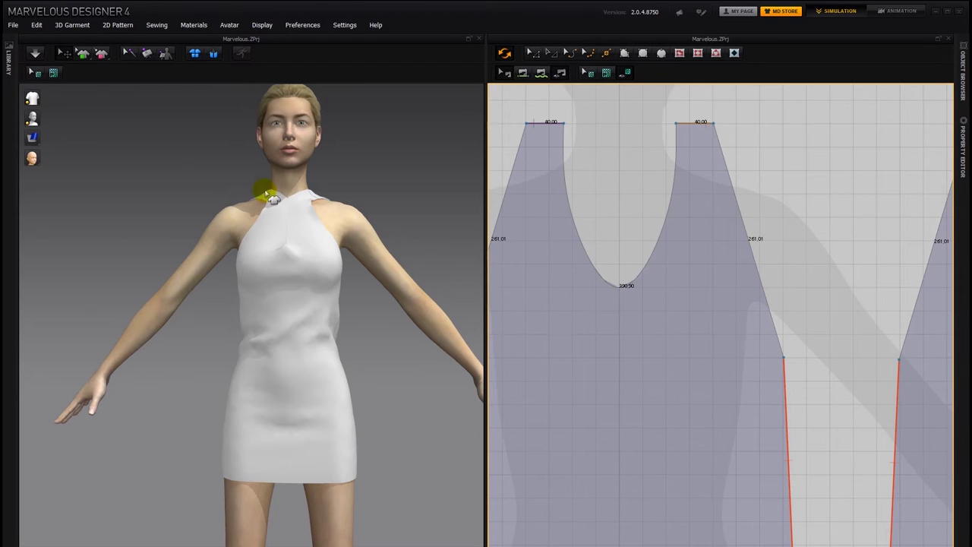
{"action": "key", "text": "space"}
{"action": "left_click", "coordinate": [403, 328]}
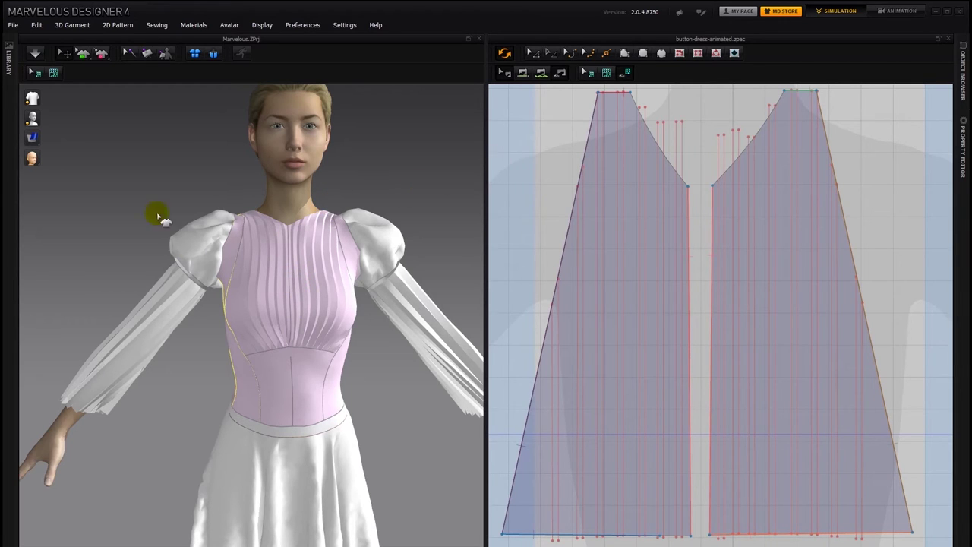
Simulate, then segment-sew the two centre-front panel edges with both sides 272.46 long.
{"action": "left_click", "coordinate": [42, 54]}
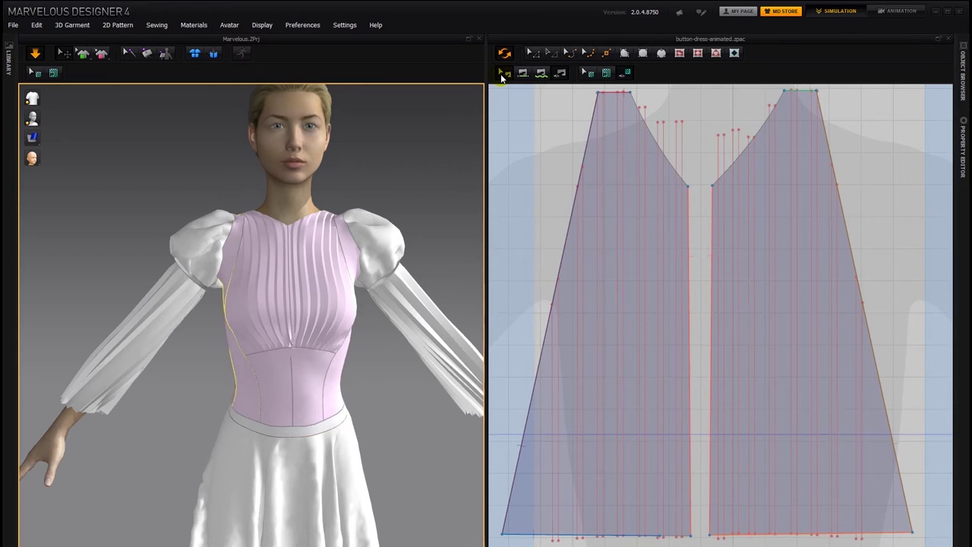
{"action": "left_click", "coordinate": [501, 78]}
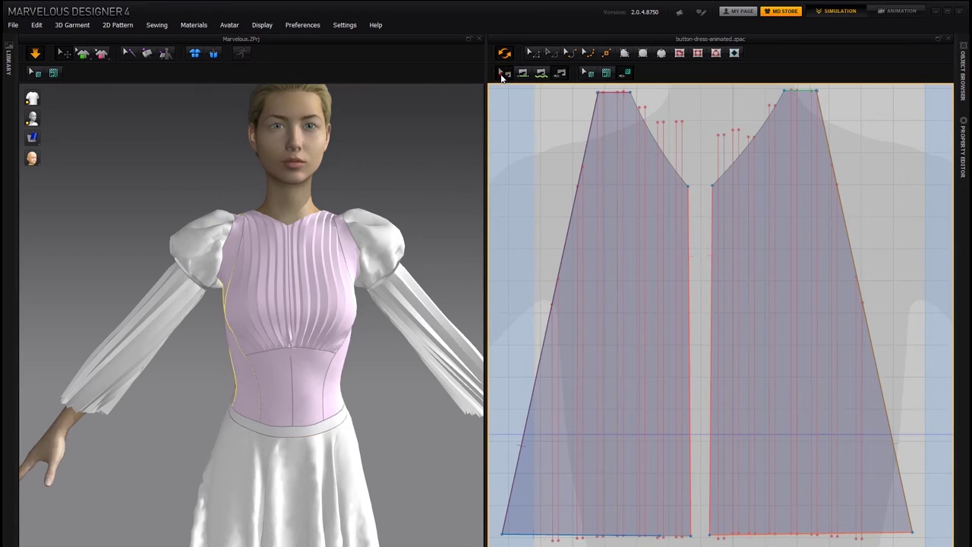
{"action": "left_click", "coordinate": [690, 242]}
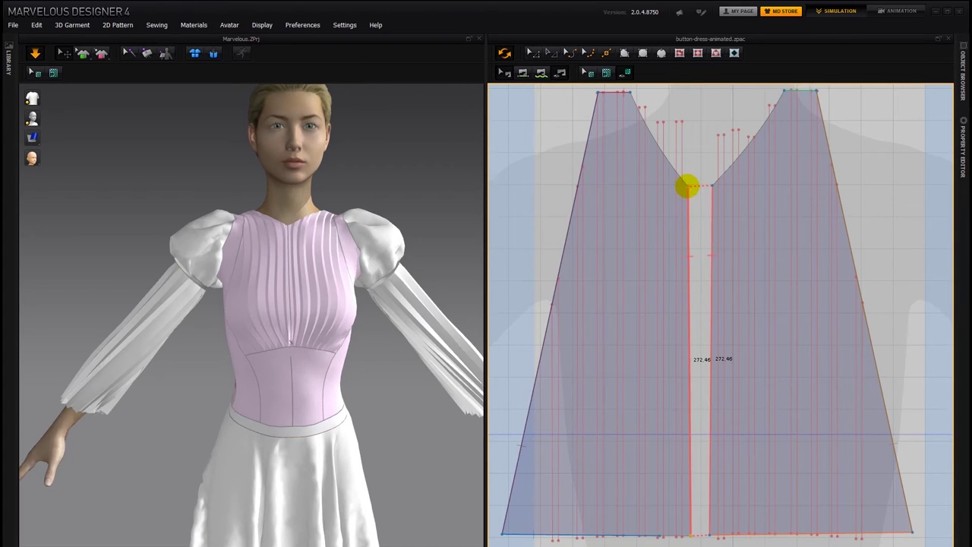
{"action": "left_click", "coordinate": [689, 189]}
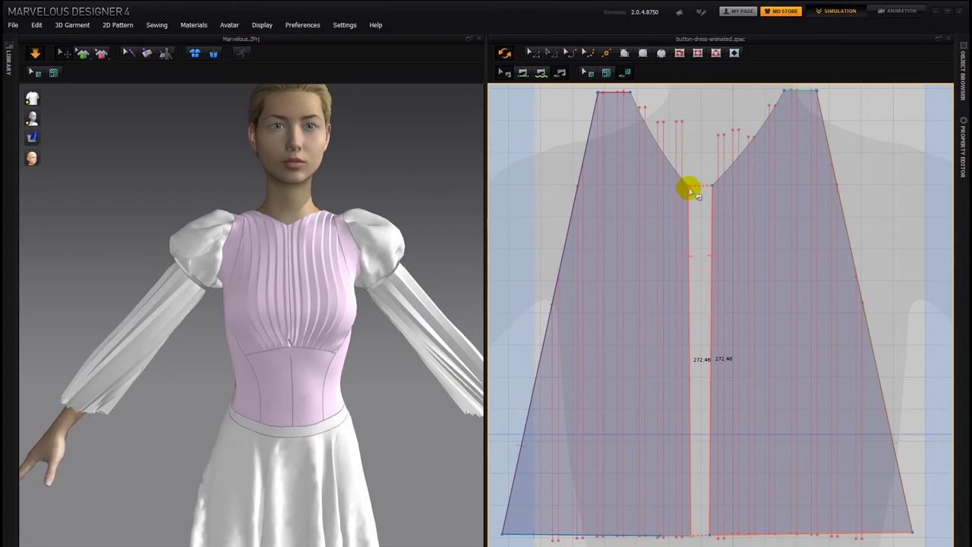
{"action": "left_click_drag", "start_coordinate": [689, 192], "coordinate": [689, 283]}
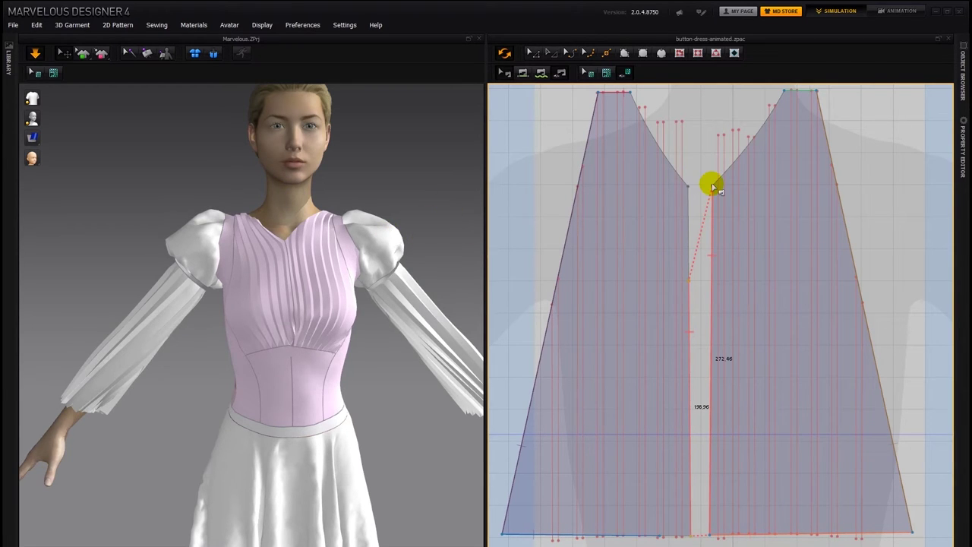
Redraw the centre-front seam lower on the edges, shortened to about 149.27 and 147.59.
{"action": "left_click_drag", "start_coordinate": [715, 191], "coordinate": [710, 279]}
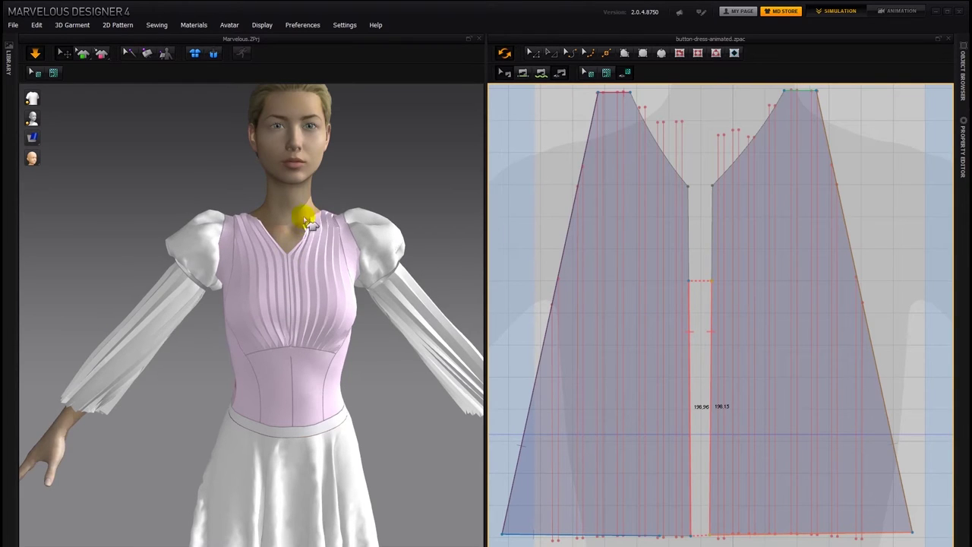
{"action": "left_click_drag", "start_coordinate": [332, 232], "coordinate": [376, 214]}
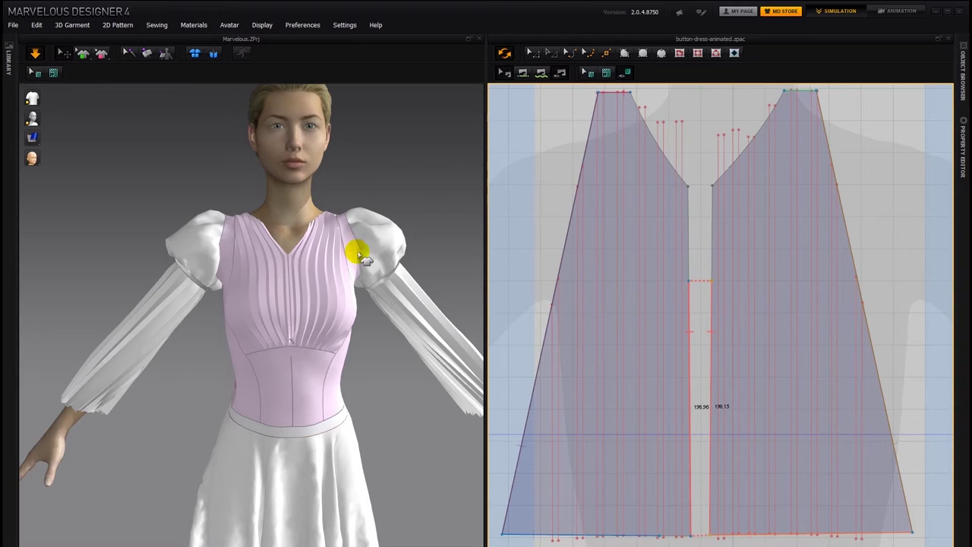
{"action": "key", "text": "space"}
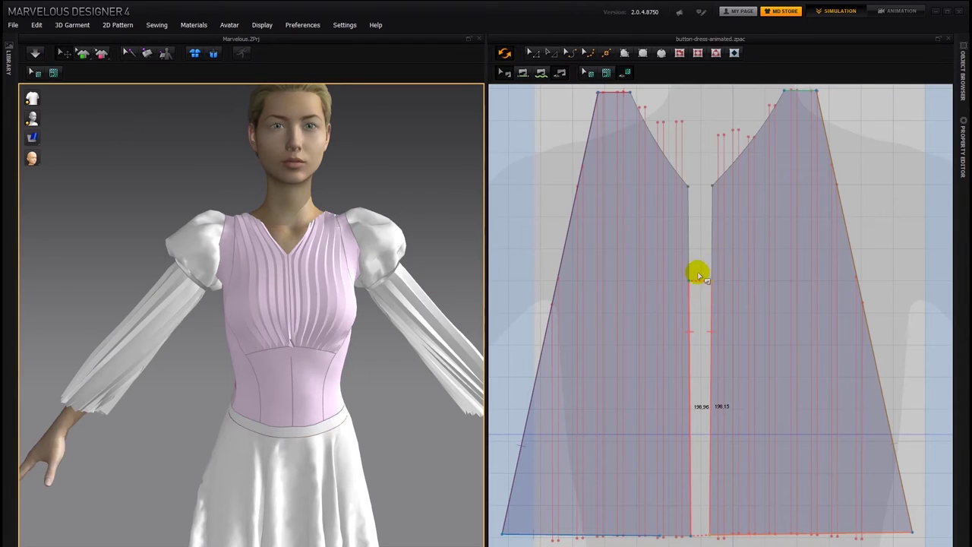
{"action": "left_click_drag", "start_coordinate": [688, 283], "coordinate": [712, 285]}
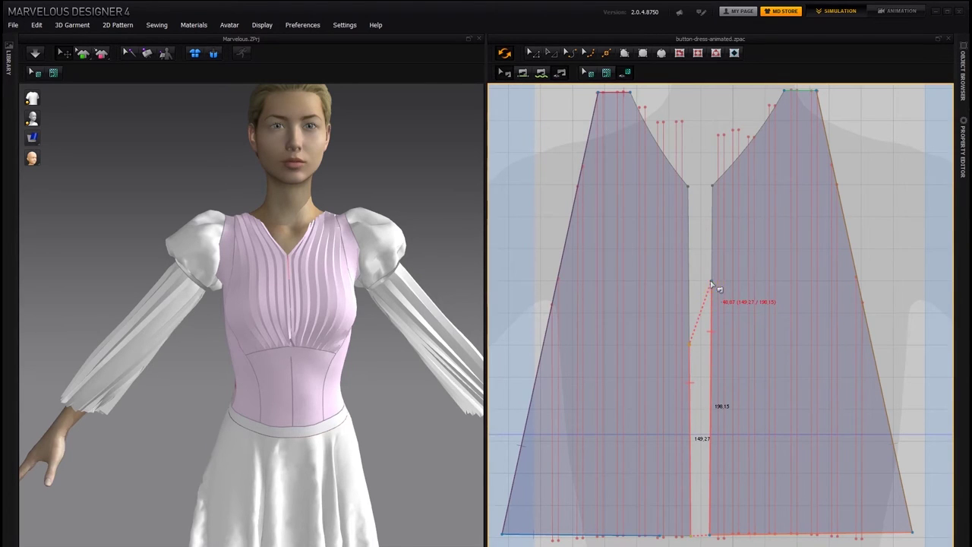
{"action": "left_click_drag", "start_coordinate": [710, 324], "coordinate": [710, 346]}
{"action": "mouse_move", "coordinate": [297, 282]}
{"action": "left_mouse_down"}
{"action": "mouse_move", "coordinate": [326, 235]}
{"action": "mouse_move", "coordinate": [340, 242]}
{"action": "mouse_move", "coordinate": [330, 211]}
{"action": "mouse_move", "coordinate": [337, 221]}
{"action": "mouse_move", "coordinate": [327, 226]}
{"action": "mouse_move", "coordinate": [336, 225]}
{"action": "mouse_move", "coordinate": [339, 187]}
{"action": "left_mouse_up"}
{"action": "left_click", "coordinate": [523, 73]}
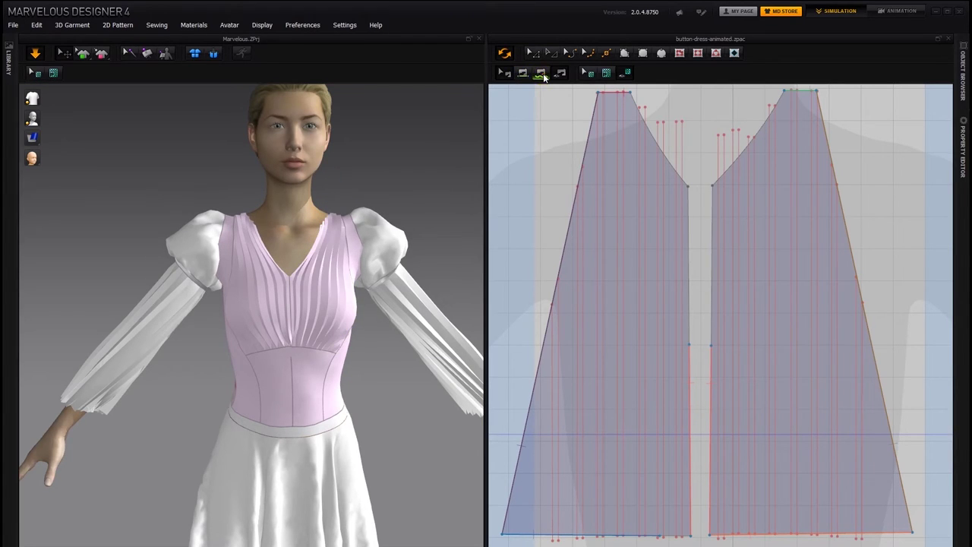
Sew the upper centre-front edges above the V-opening, 125.07 left and 124.86 right.
{"action": "left_click", "coordinate": [687, 186]}
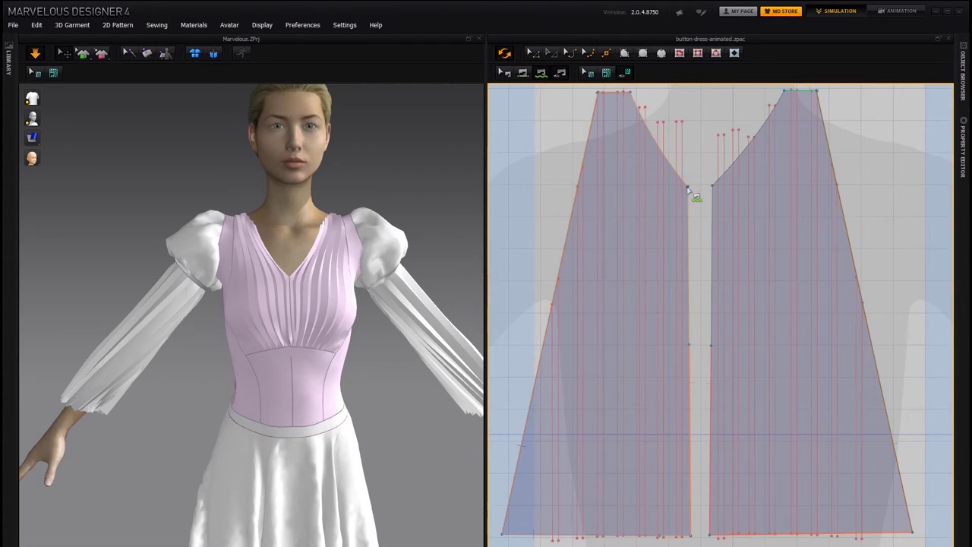
{"action": "mouse_move", "coordinate": [683, 275]}
{"action": "left_mouse_down"}
{"action": "mouse_move", "coordinate": [693, 348]}
{"action": "mouse_move", "coordinate": [712, 190]}
{"action": "left_mouse_up"}
{"action": "mouse_move", "coordinate": [717, 244]}
{"action": "left_mouse_down"}
{"action": "mouse_move", "coordinate": [710, 342]}
{"action": "mouse_move", "coordinate": [709, 211]}
{"action": "mouse_move", "coordinate": [710, 352]}
{"action": "mouse_move", "coordinate": [705, 294]}
{"action": "mouse_move", "coordinate": [716, 328]}
{"action": "mouse_move", "coordinate": [712, 298]}
{"action": "left_mouse_up"}
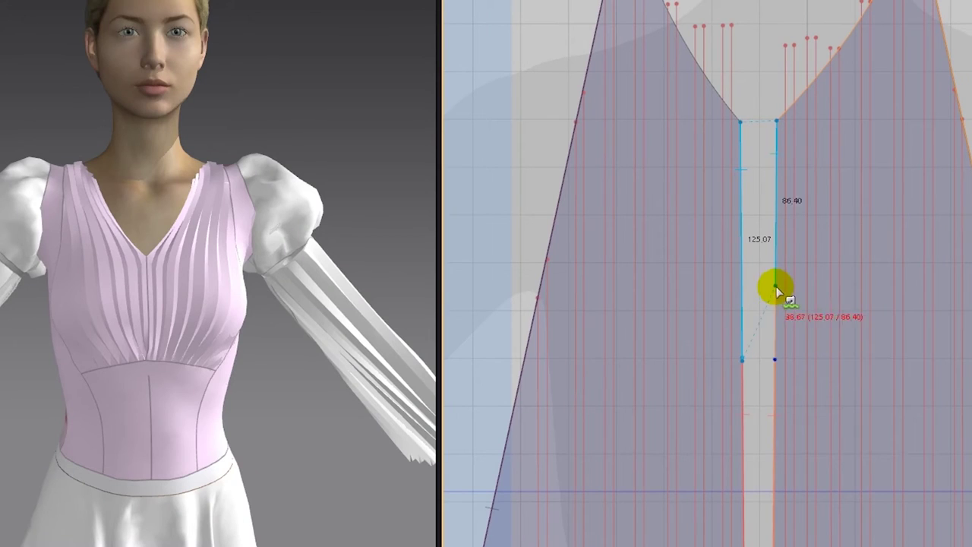
{"action": "mouse_move", "coordinate": [776, 286]}
{"action": "left_mouse_down"}
{"action": "mouse_move", "coordinate": [777, 267]}
{"action": "mouse_move", "coordinate": [742, 241]}
{"action": "mouse_move", "coordinate": [742, 215]}
{"action": "left_mouse_up"}
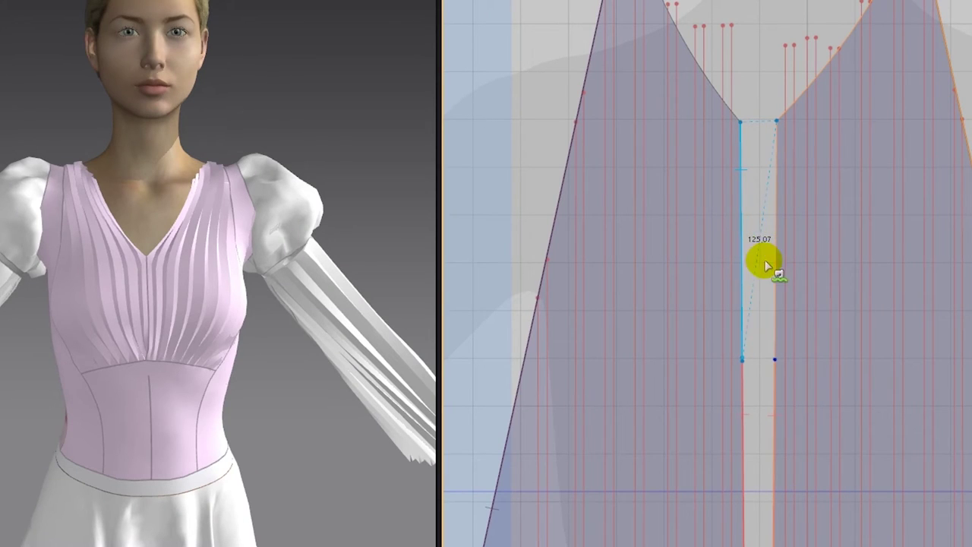
{"action": "left_click_drag", "start_coordinate": [765, 260], "coordinate": [773, 358]}
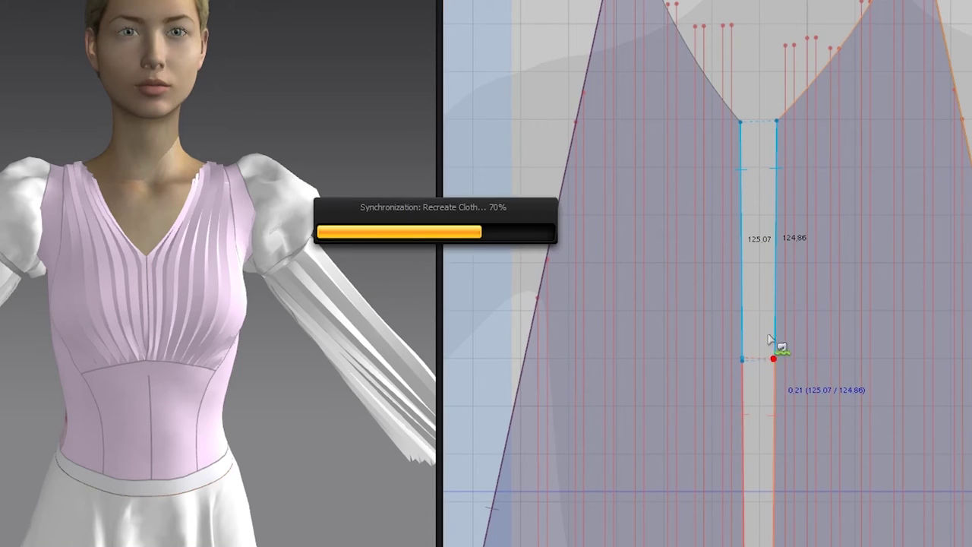
{"action": "scroll", "coordinate": [765, 371], "scroll_direction": "up", "scroll_amount": 5}
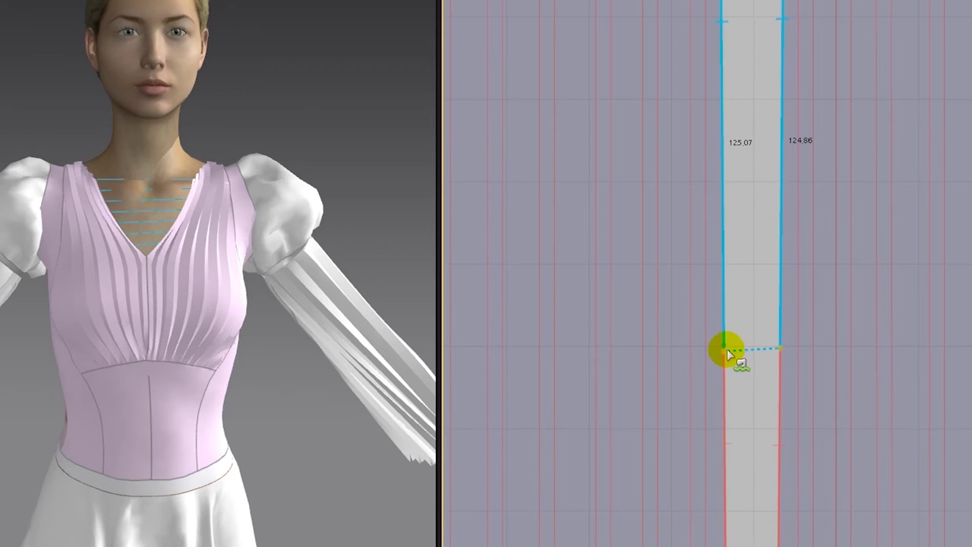
{"action": "scroll", "coordinate": [756, 304], "scroll_direction": "down", "scroll_amount": 5}
{"action": "scroll", "coordinate": [757, 302], "scroll_direction": "up", "scroll_amount": 3}
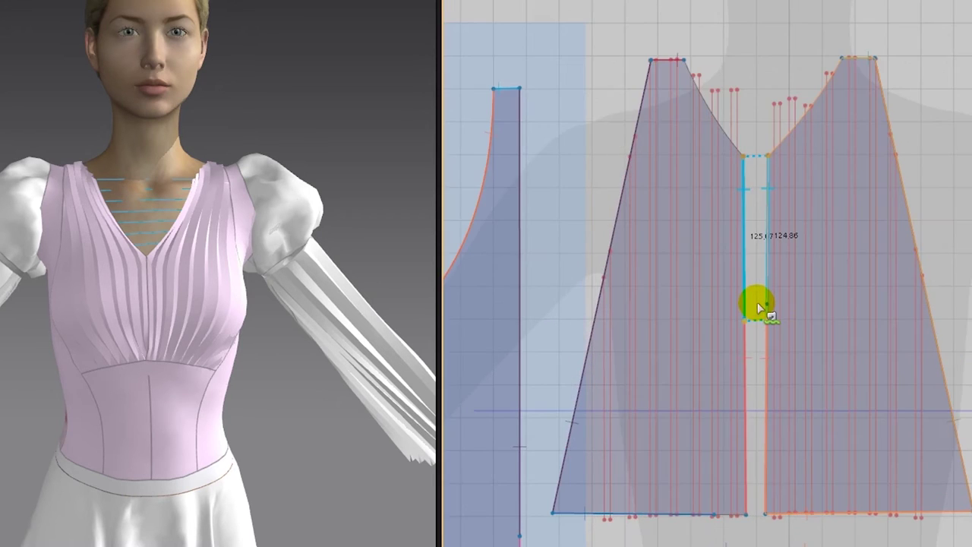
{"action": "scroll", "coordinate": [749, 228], "scroll_direction": "up", "scroll_amount": 2}
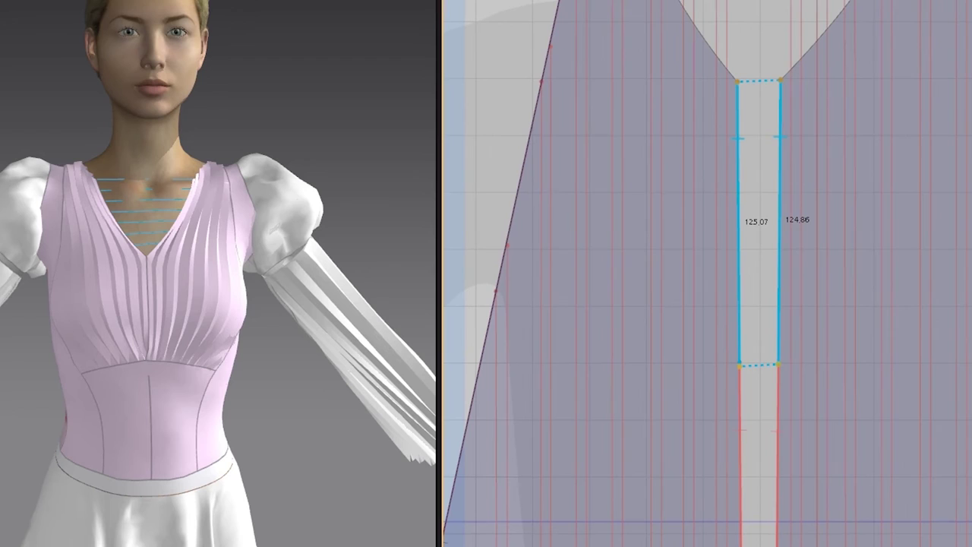
Edit the overlapping seam pairs at the strip's end and finish the second seam segment.
{"action": "left_click_drag", "start_coordinate": [768, 303], "coordinate": [741, 365]}
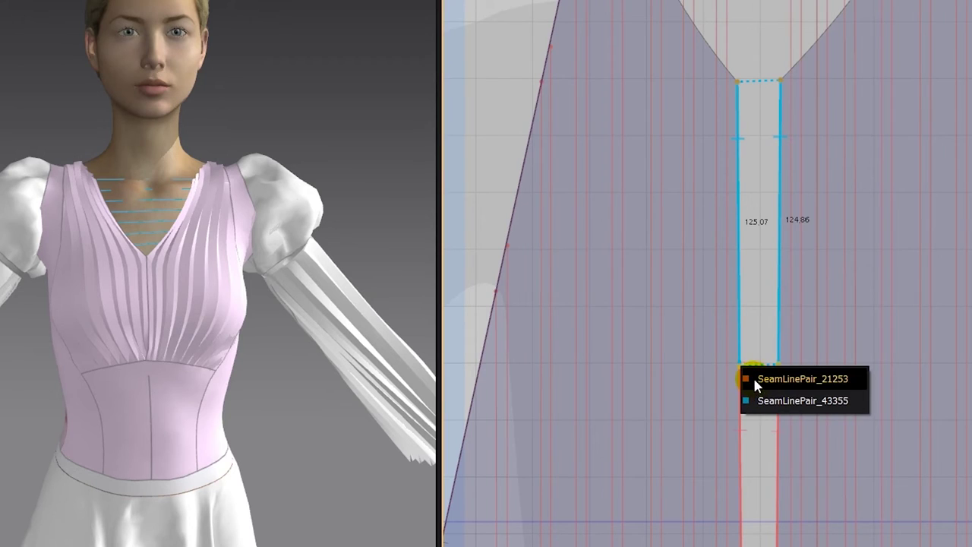
{"action": "left_click", "coordinate": [757, 380]}
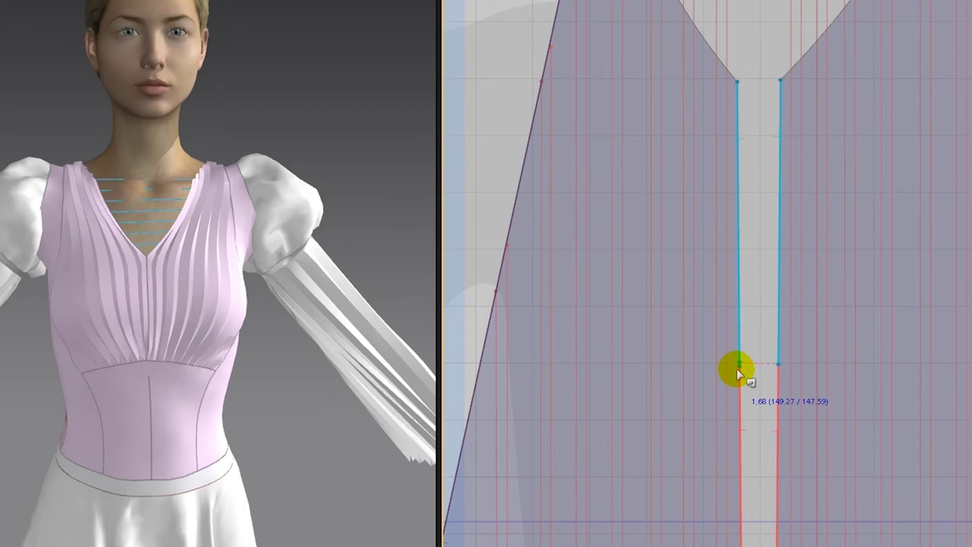
{"action": "left_click_drag", "start_coordinate": [737, 368], "coordinate": [740, 366]}
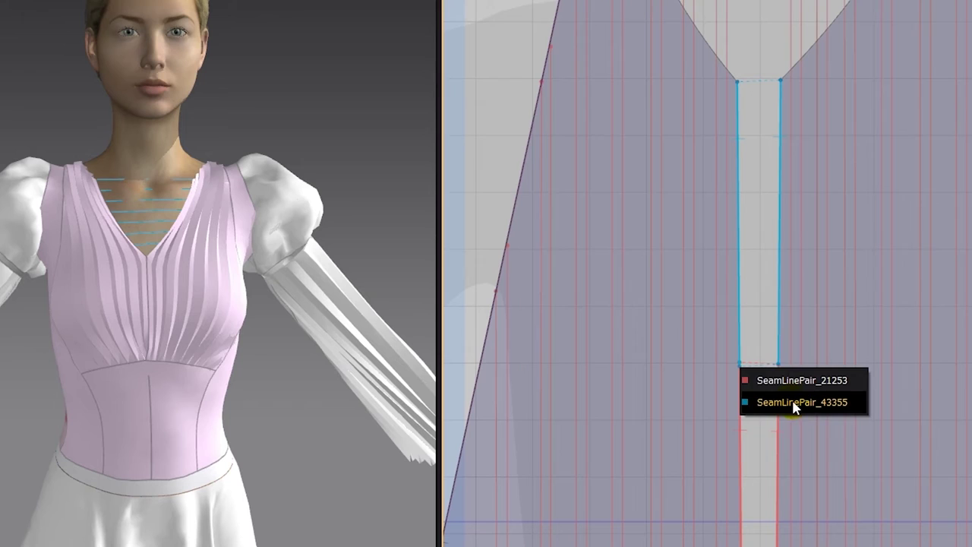
{"action": "left_click", "coordinate": [741, 384]}
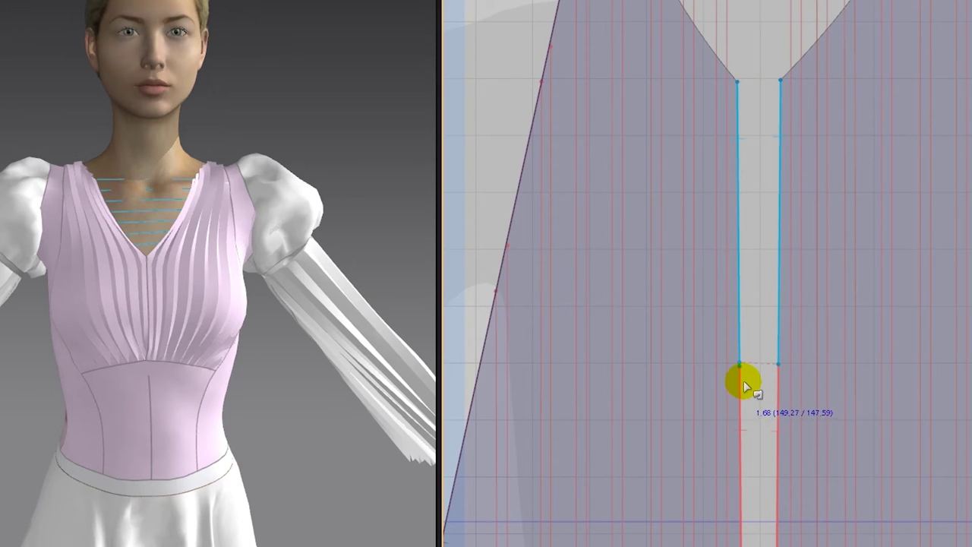
{"action": "left_click", "coordinate": [743, 389]}
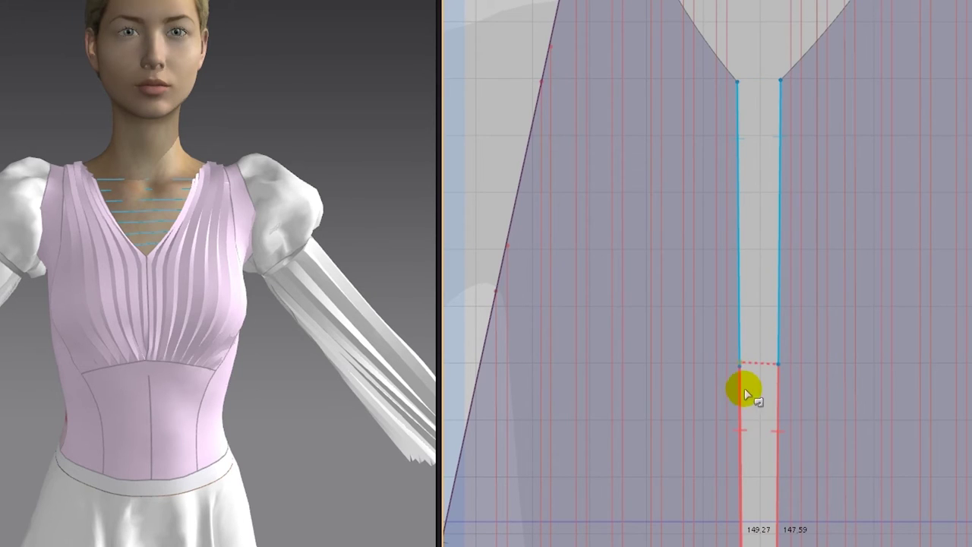
{"action": "left_click", "coordinate": [737, 346]}
{"action": "left_click", "coordinate": [738, 289]}
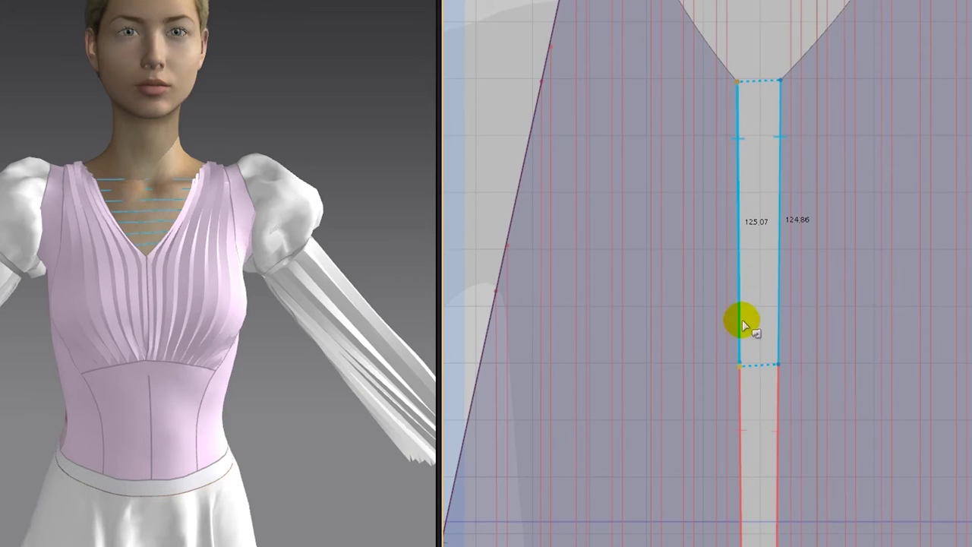
Reverse the sewing direction of SeamLinePair_43355 and re-simulate the bodice.
{"action": "left_click", "coordinate": [740, 363]}
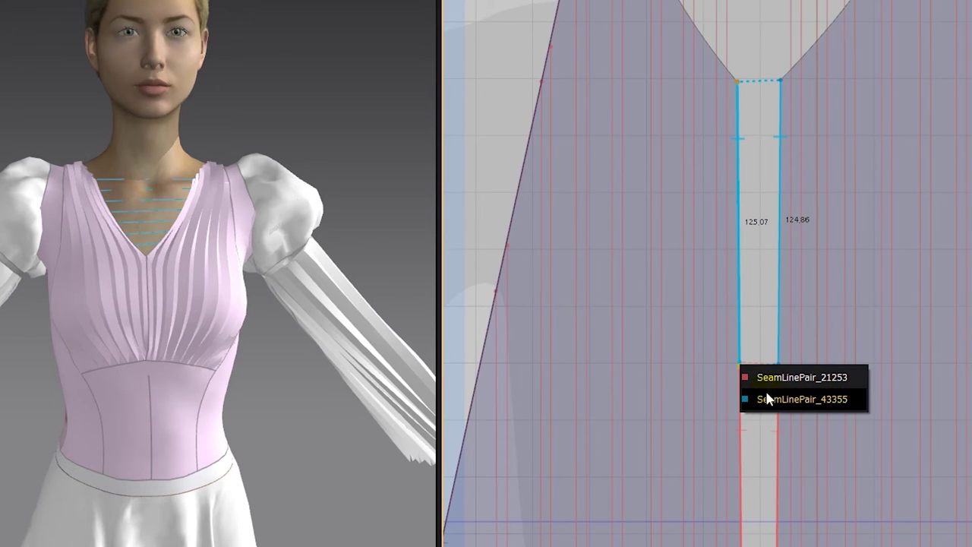
{"action": "left_click", "coordinate": [770, 401]}
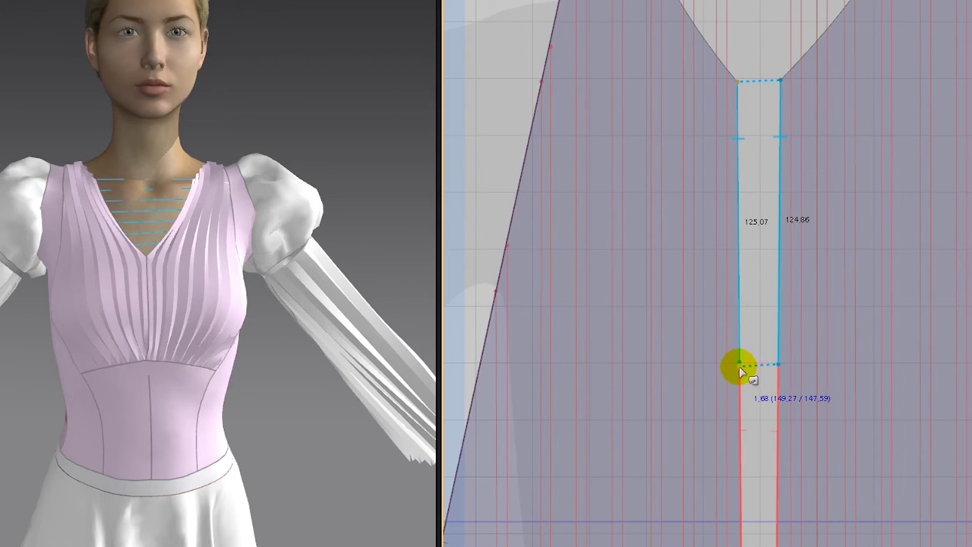
{"action": "left_click", "coordinate": [741, 366]}
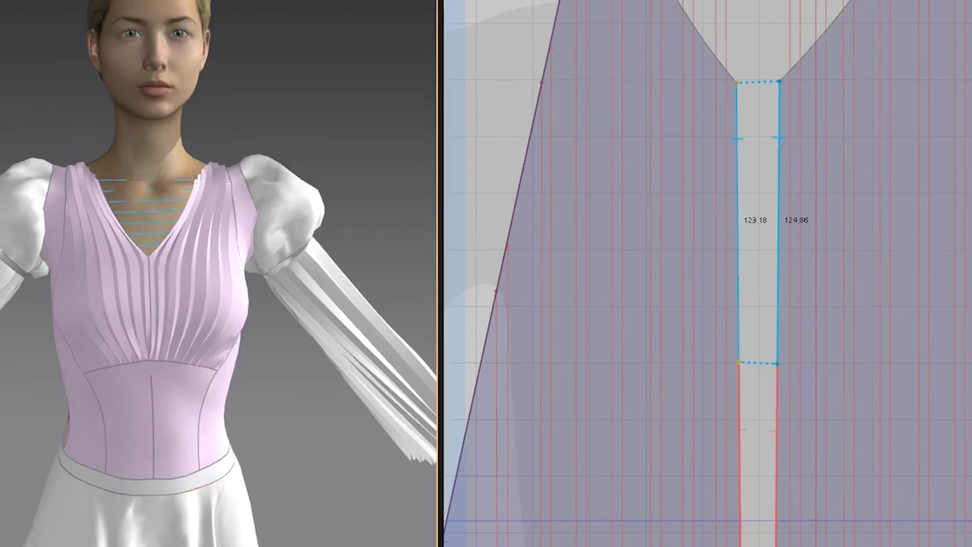
{"action": "left_click", "coordinate": [169, 180]}
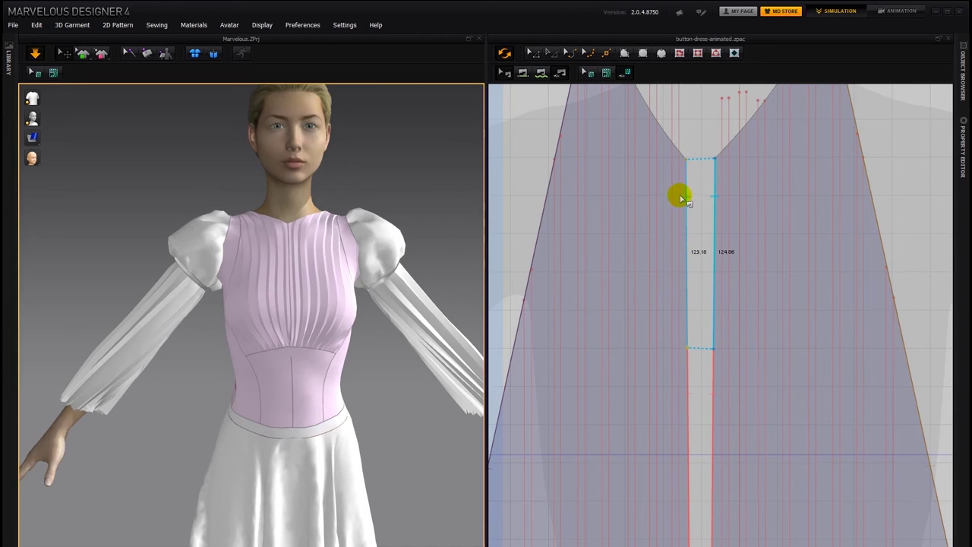
{"action": "right_click", "coordinate": [686, 252]}
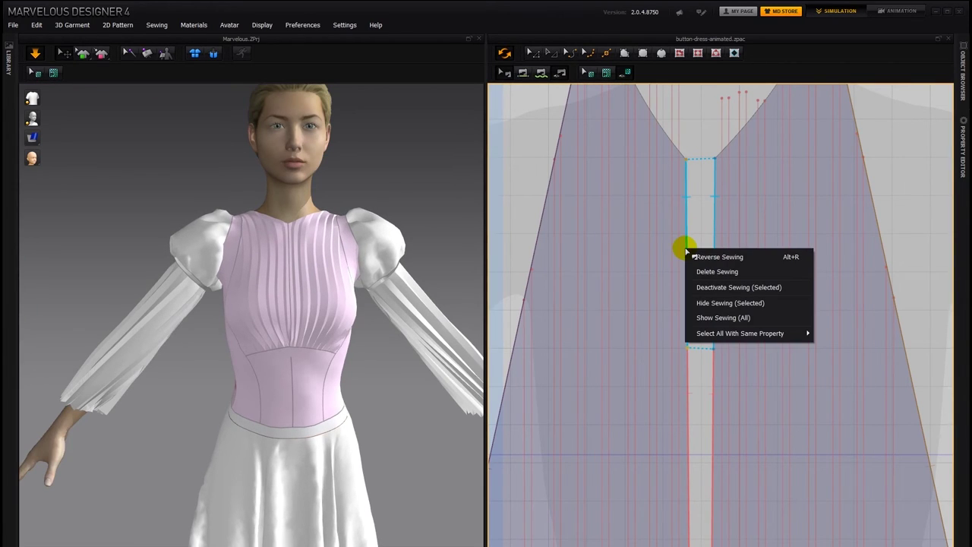
{"action": "left_click", "coordinate": [719, 289]}
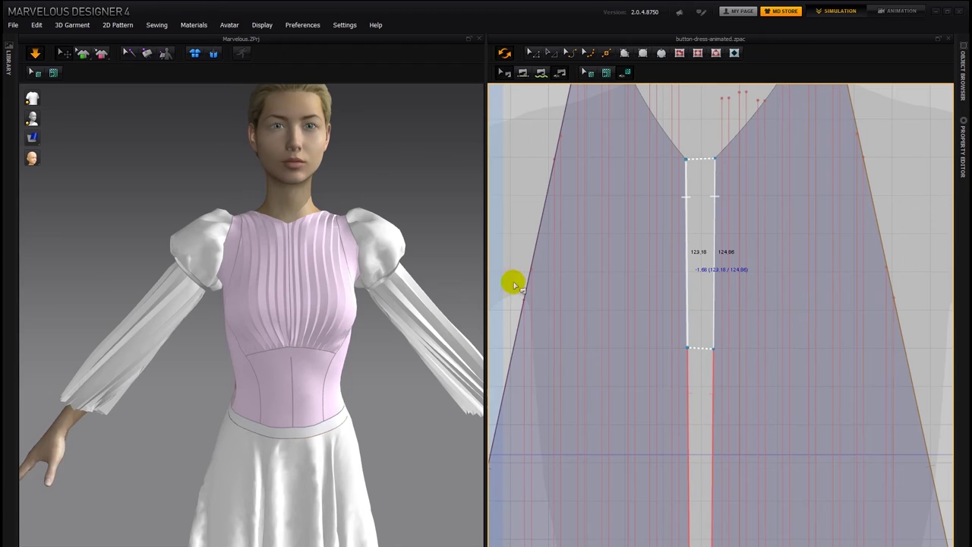
{"action": "mouse_move", "coordinate": [344, 238]}
{"action": "left_mouse_down"}
{"action": "mouse_move", "coordinate": [342, 251]}
{"action": "mouse_move", "coordinate": [265, 238]}
{"action": "mouse_move", "coordinate": [289, 222]}
{"action": "mouse_move", "coordinate": [311, 229]}
{"action": "mouse_move", "coordinate": [281, 227]}
{"action": "mouse_move", "coordinate": [366, 219]}
{"action": "mouse_move", "coordinate": [270, 239]}
{"action": "mouse_move", "coordinate": [329, 236]}
{"action": "mouse_move", "coordinate": [282, 236]}
{"action": "mouse_move", "coordinate": [315, 233]}
{"action": "mouse_move", "coordinate": [271, 223]}
{"action": "mouse_move", "coordinate": [317, 230]}
{"action": "mouse_move", "coordinate": [283, 208]}
{"action": "mouse_move", "coordinate": [347, 234]}
{"action": "left_mouse_up"}
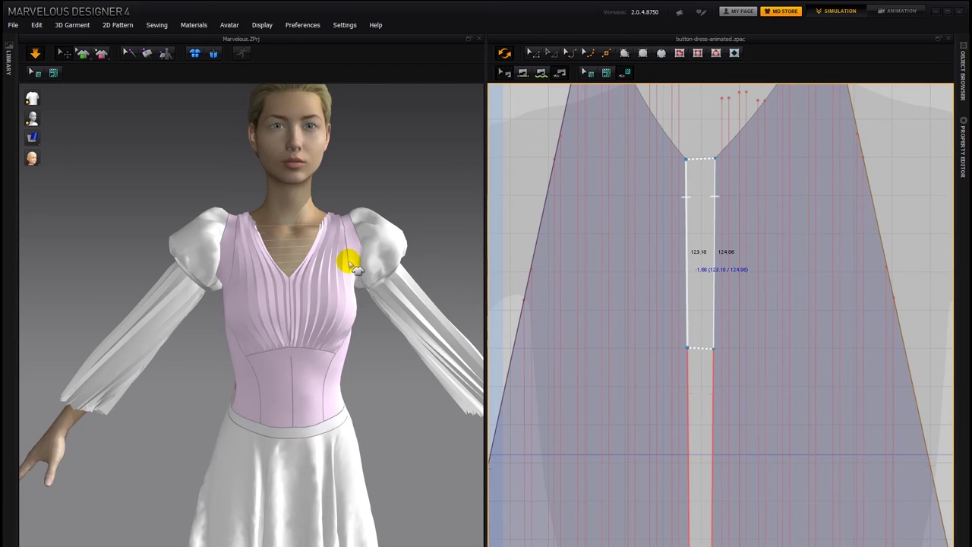
{"action": "right_click", "coordinate": [688, 272]}
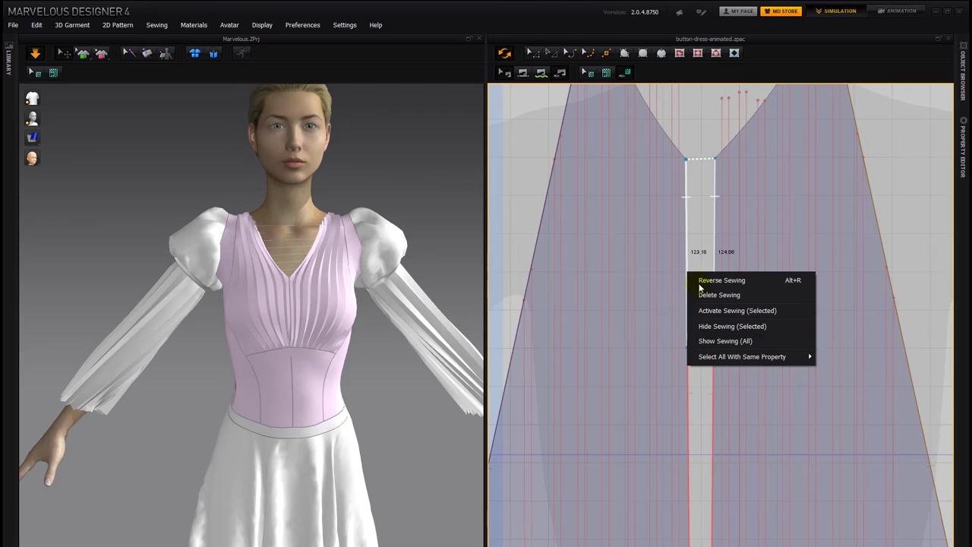
{"action": "left_click", "coordinate": [718, 310]}
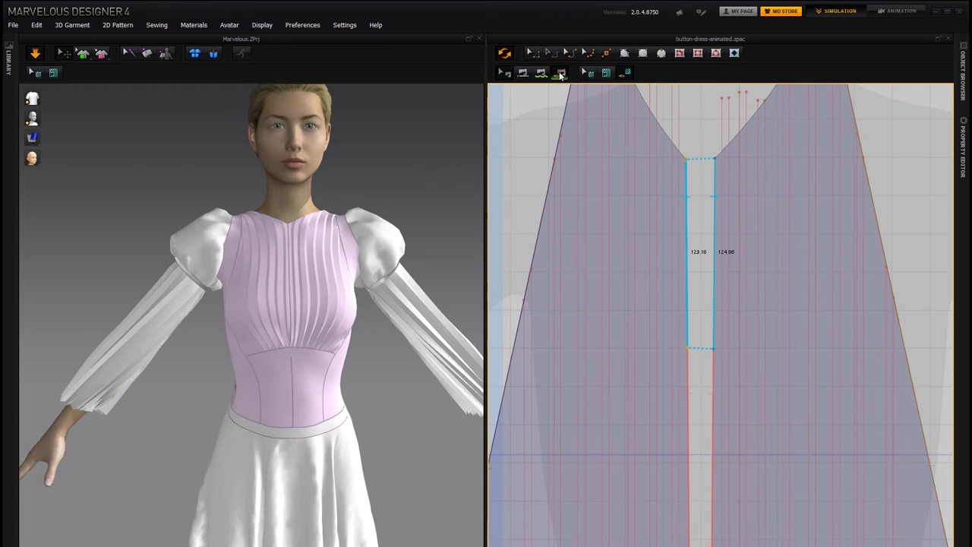
Zoom the 2D pattern to show both front bodice panels with sewing lines displayed.
{"action": "left_click", "coordinate": [561, 73]}
{"action": "left_click", "coordinate": [561, 73]}
{"action": "left_click", "coordinate": [561, 73]}
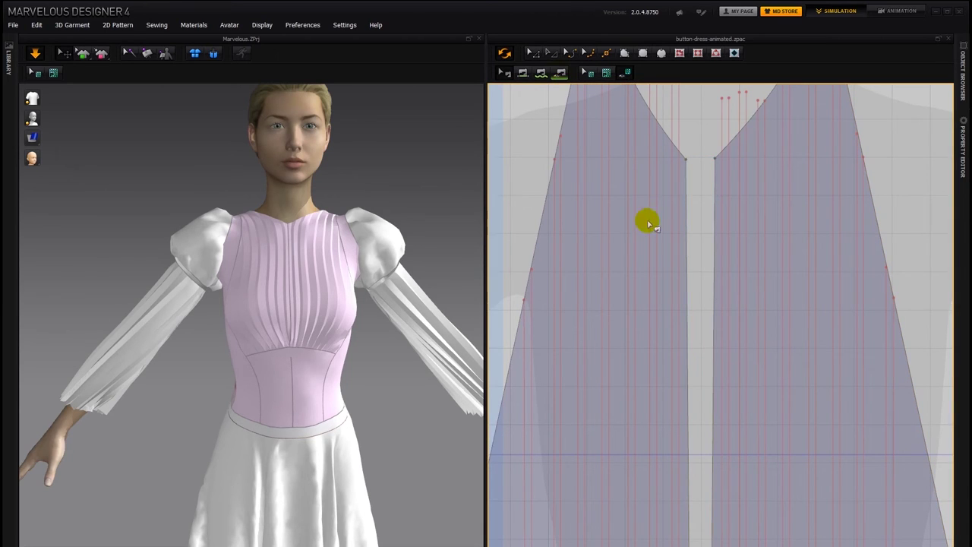
{"action": "scroll", "coordinate": [706, 197], "scroll_direction": "down", "scroll_amount": 5}
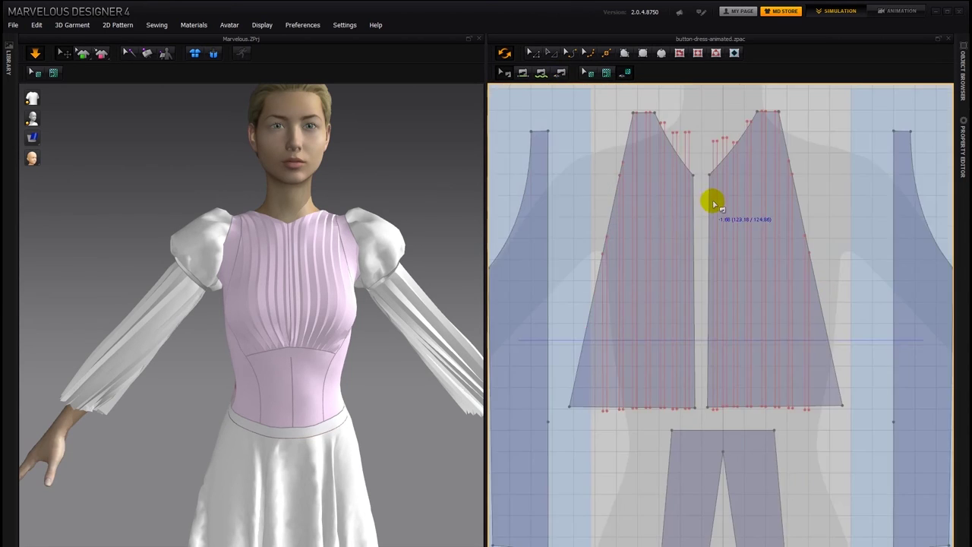
{"action": "scroll", "coordinate": [711, 205], "scroll_direction": "up", "scroll_amount": 2}
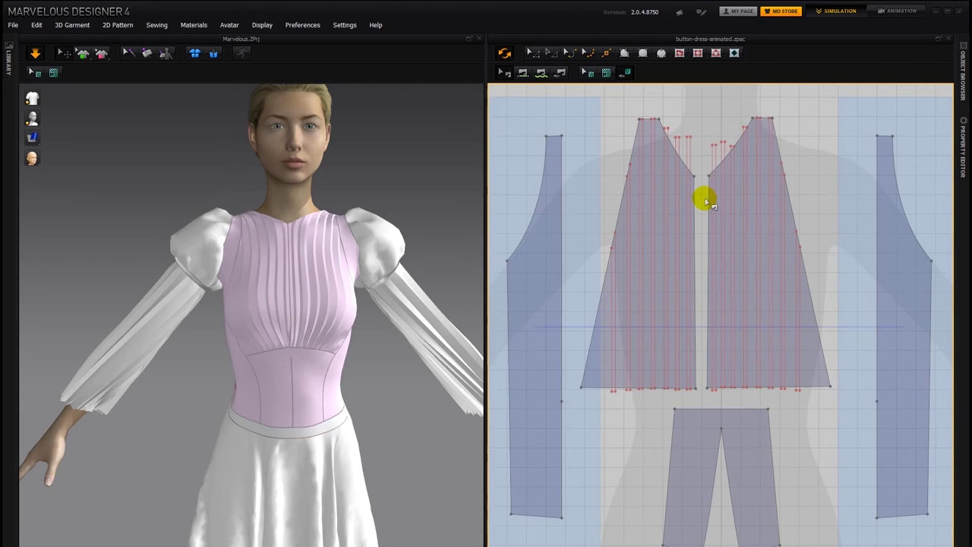
{"action": "left_click", "coordinate": [559, 74]}
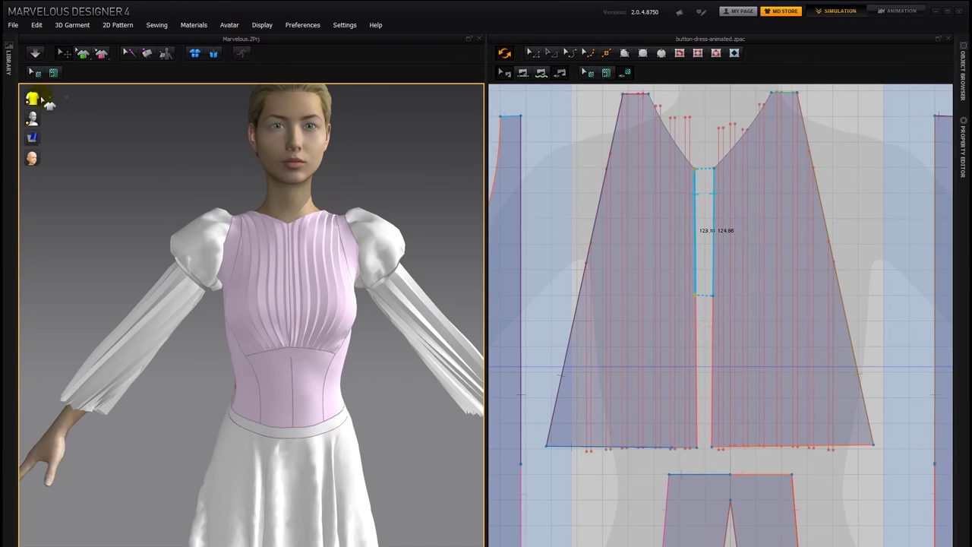
{"action": "mouse_move", "coordinate": [43, 101]}
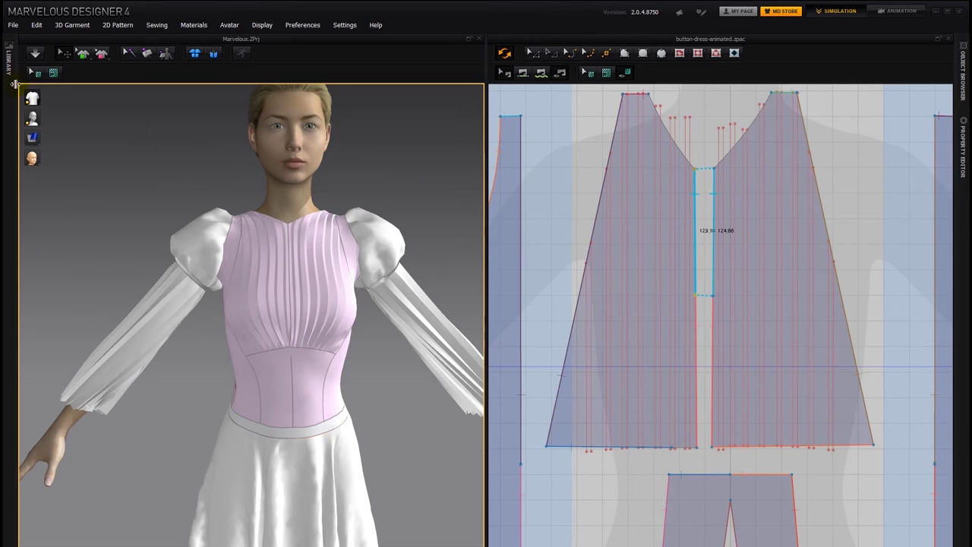
Deactivate the placket seam's sewing and simulate, pulling the bodice open into a pleated V-neckline.
{"action": "right_click", "coordinate": [694, 247]}
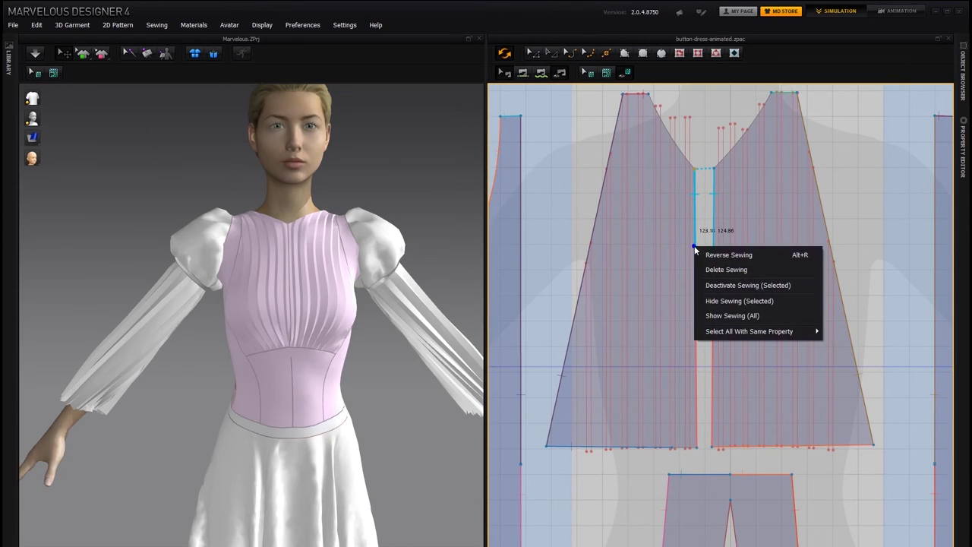
{"action": "left_click", "coordinate": [722, 292]}
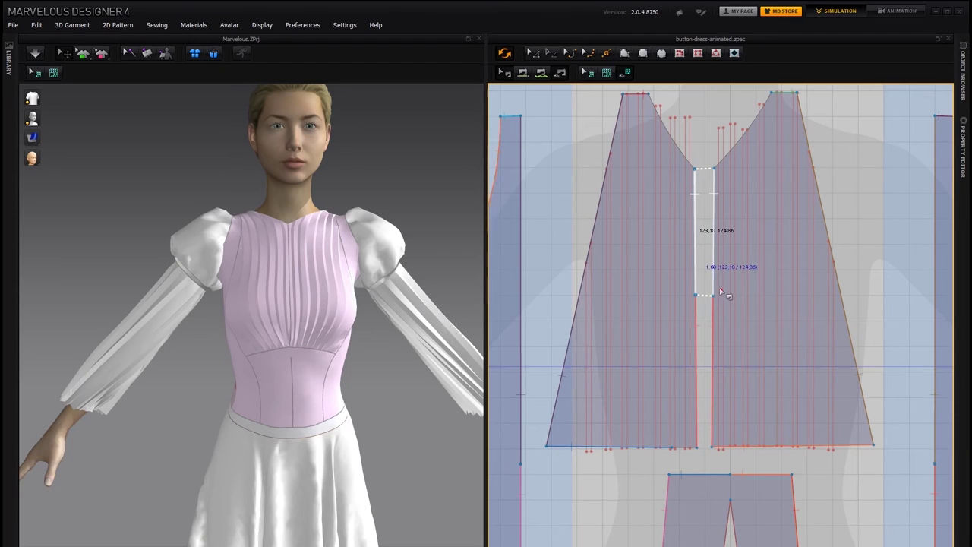
{"action": "left_click", "coordinate": [35, 54]}
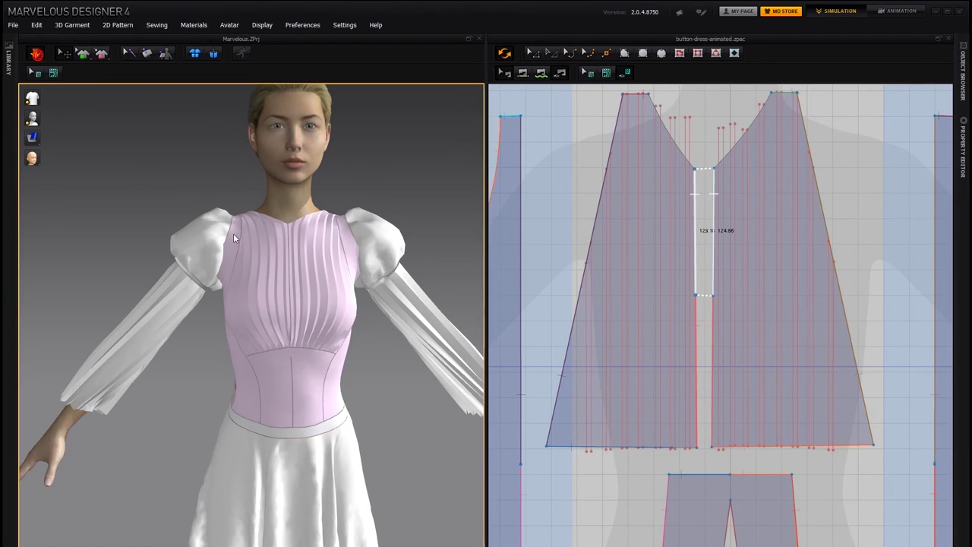
{"action": "mouse_move", "coordinate": [287, 233]}
{"action": "left_mouse_down"}
{"action": "mouse_move", "coordinate": [291, 225]}
{"action": "mouse_move", "coordinate": [317, 242]}
{"action": "mouse_move", "coordinate": [295, 238]}
{"action": "mouse_move", "coordinate": [309, 250]}
{"action": "mouse_move", "coordinate": [389, 274]}
{"action": "mouse_move", "coordinate": [401, 244]}
{"action": "mouse_move", "coordinate": [389, 238]}
{"action": "mouse_move", "coordinate": [391, 225]}
{"action": "mouse_move", "coordinate": [440, 210]}
{"action": "mouse_move", "coordinate": [434, 203]}
{"action": "mouse_move", "coordinate": [397, 217]}
{"action": "mouse_move", "coordinate": [398, 185]}
{"action": "mouse_move", "coordinate": [365, 241]}
{"action": "left_mouse_up"}
{"action": "key", "text": "space"}
{"action": "left_click", "coordinate": [394, 245]}
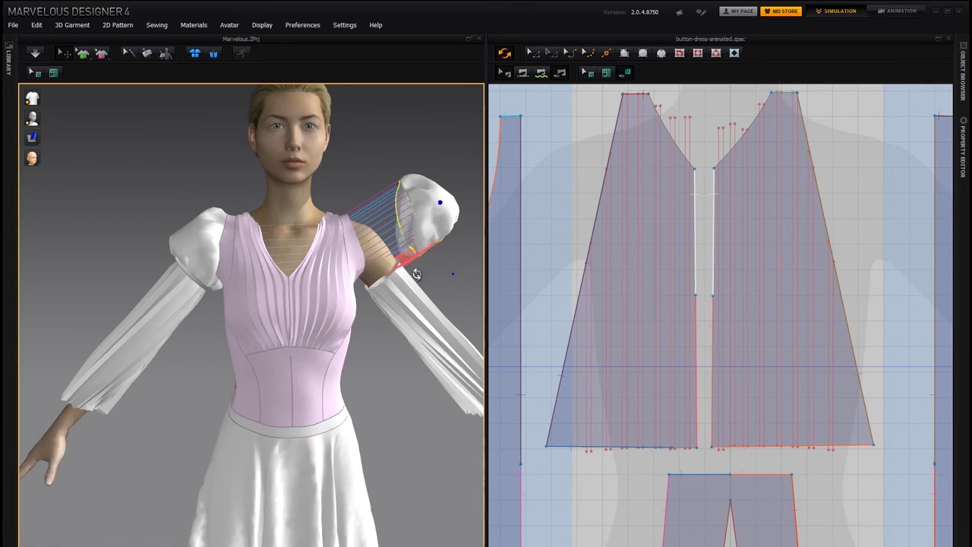
{"action": "right_click_drag", "start_coordinate": [416, 275], "coordinate": [438, 272]}
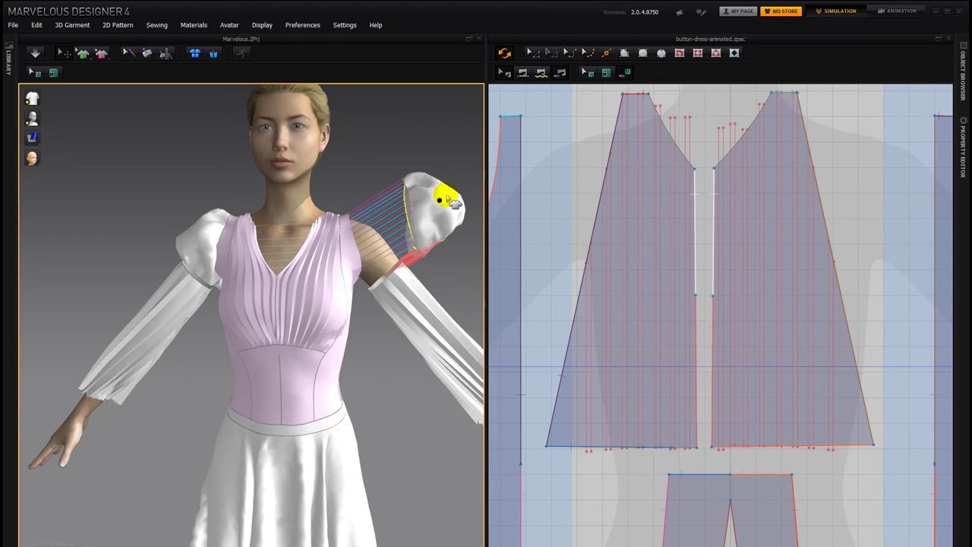
{"action": "right_click_drag", "start_coordinate": [341, 186], "coordinate": [358, 196]}
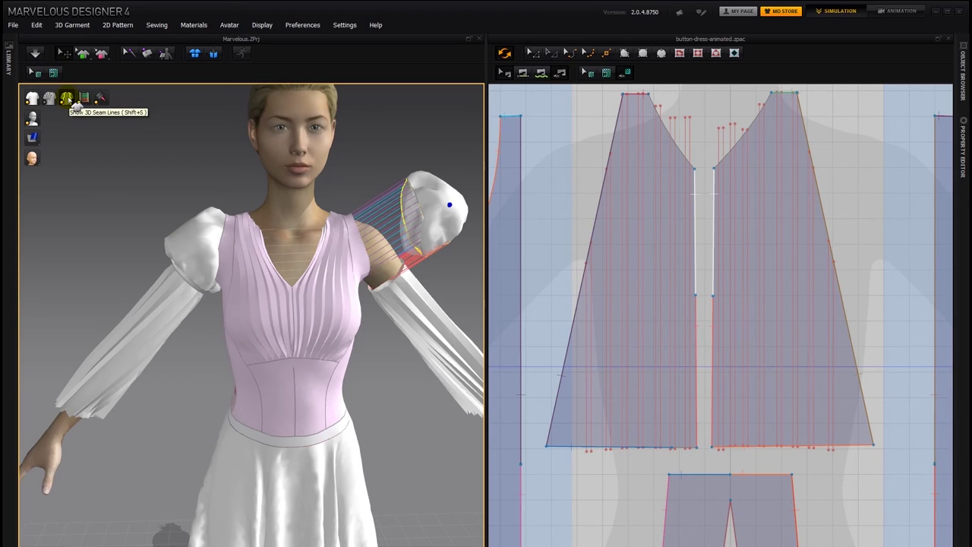
Toggle the 3D garment's seam and panel lines off and on, leaving them shown.
{"action": "left_click", "coordinate": [75, 105]}
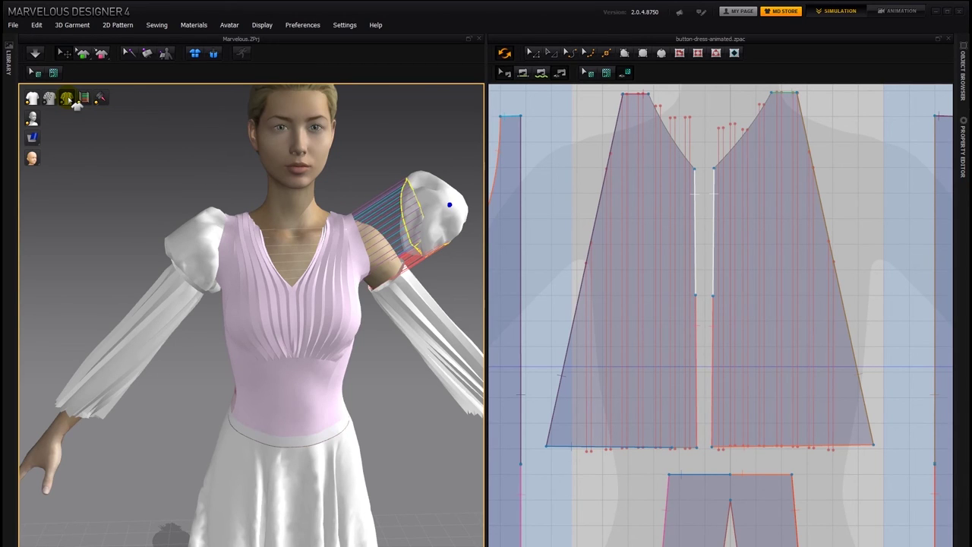
{"action": "left_click", "coordinate": [75, 104]}
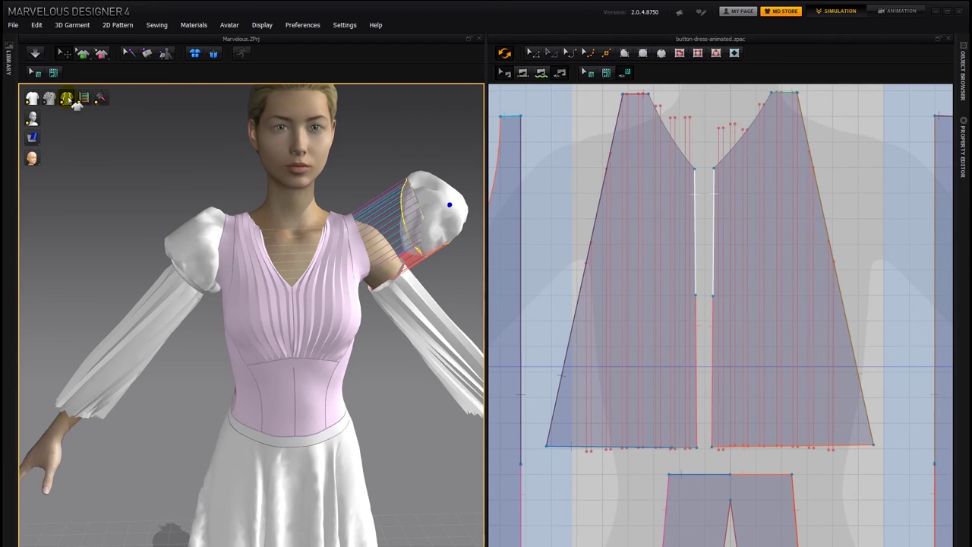
{"action": "left_click", "coordinate": [75, 104]}
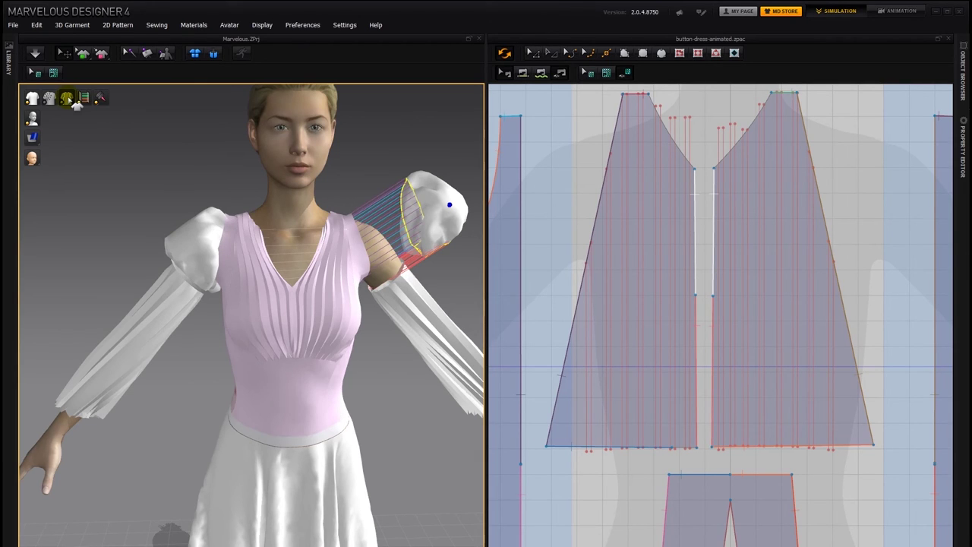
{"action": "left_click", "coordinate": [75, 104]}
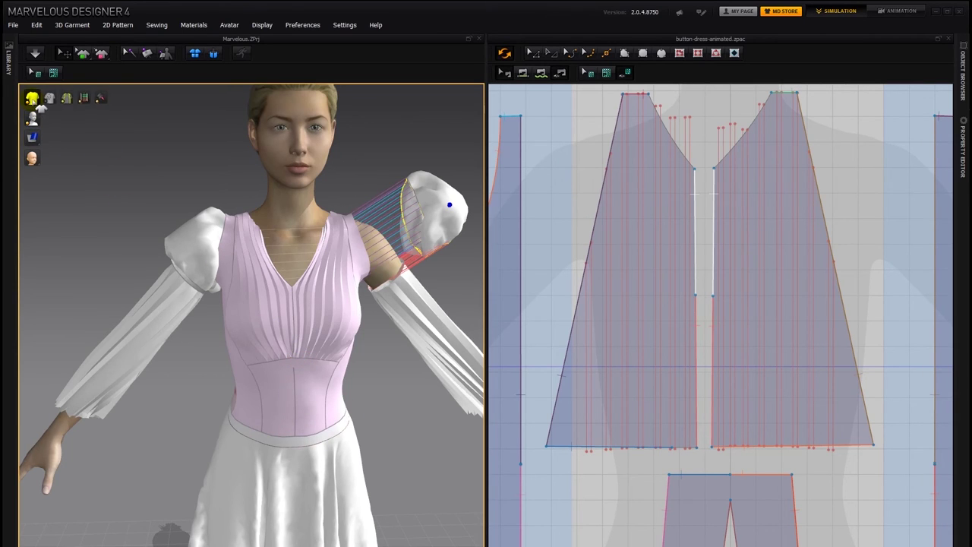
{"action": "left_click", "coordinate": [72, 101]}
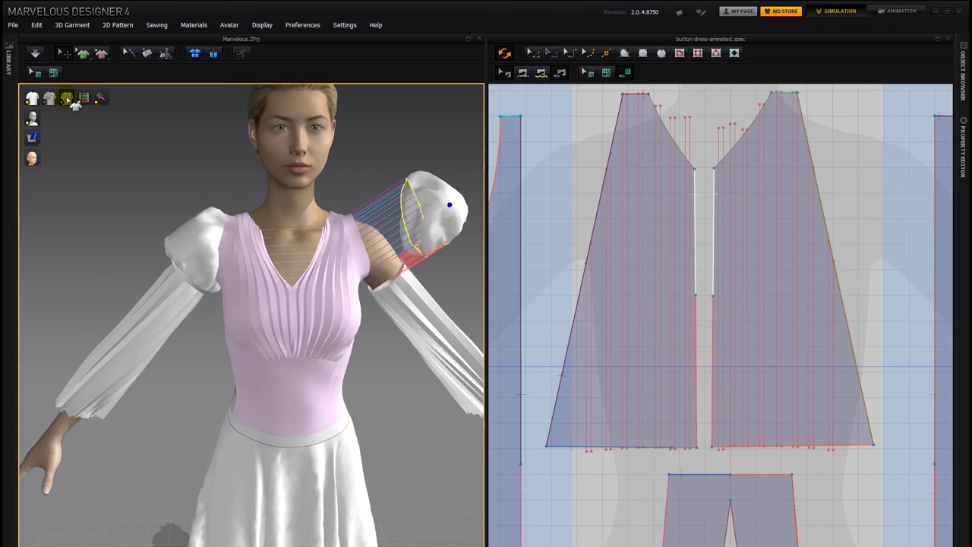
{"action": "left_click", "coordinate": [72, 101]}
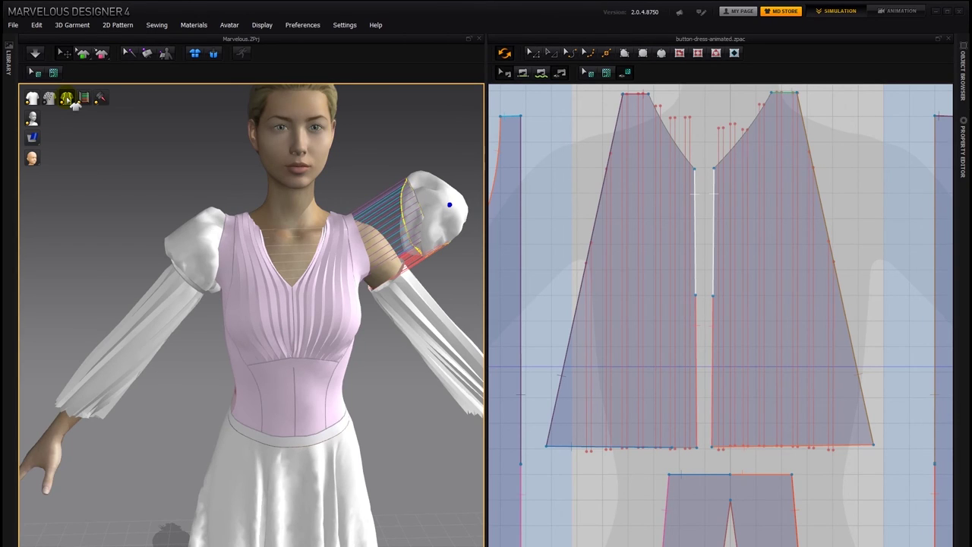
{"action": "left_click", "coordinate": [73, 101]}
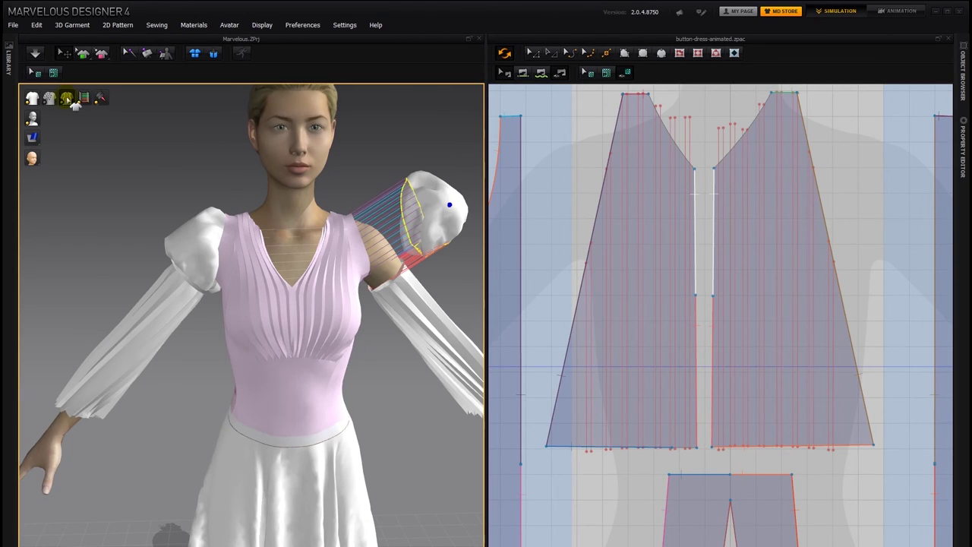
{"action": "left_click", "coordinate": [73, 101]}
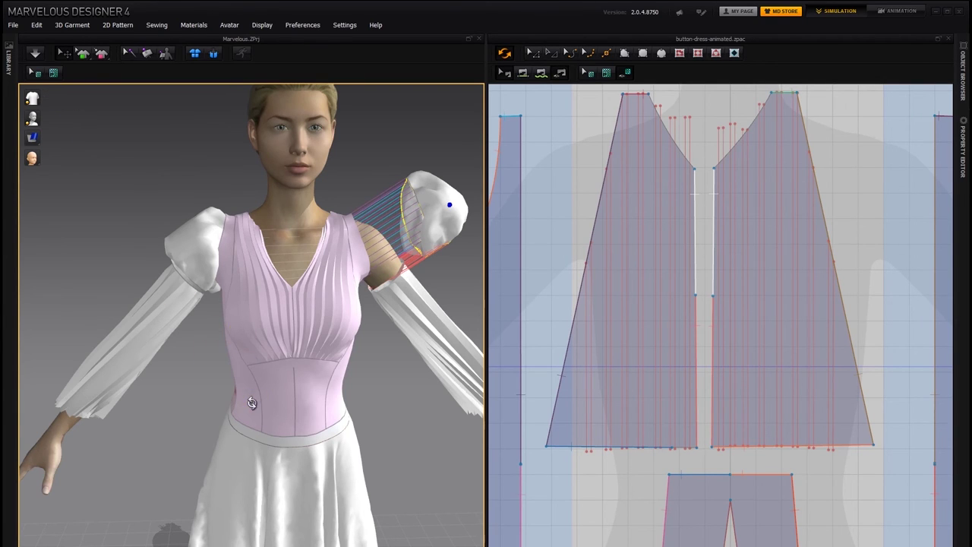
{"action": "right_click_drag", "start_coordinate": [251, 404], "coordinate": [250, 384]}
Change the garment display mode and hide the garment, leaving the bare avatar.
{"action": "mouse_move", "coordinate": [32, 98]}
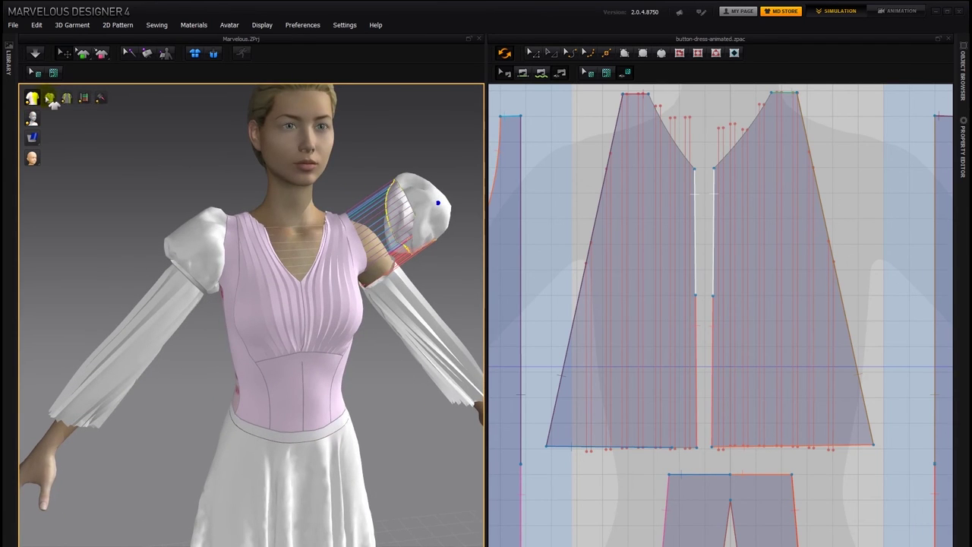
{"action": "left_click", "coordinate": [67, 99]}
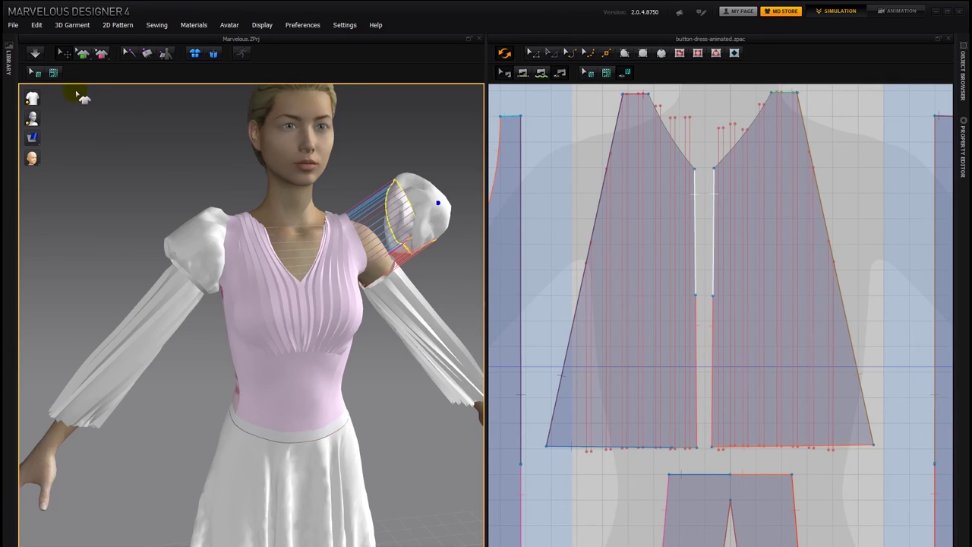
{"action": "left_click", "coordinate": [33, 98]}
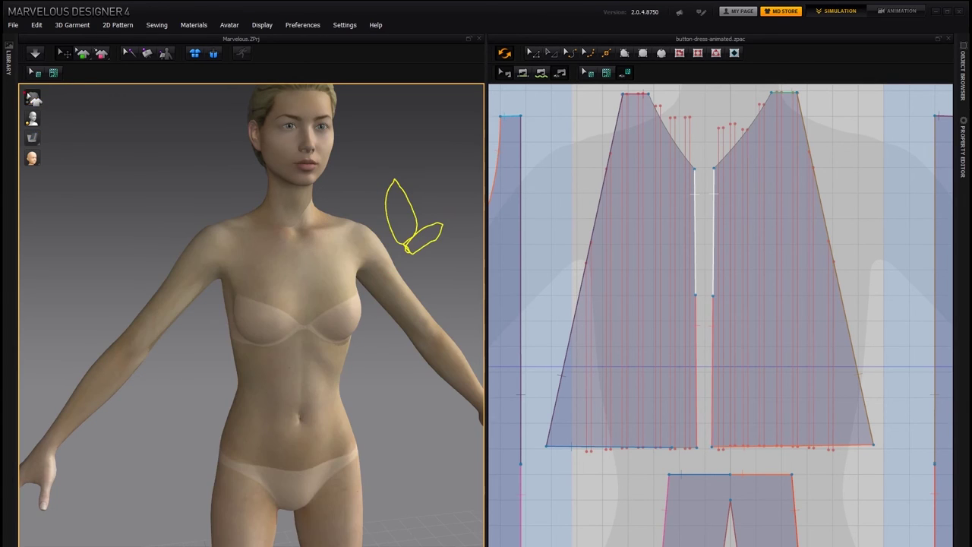
Show the garment again, toggling sewing lines and garment visibility so both end visible.
{"action": "left_click", "coordinate": [33, 99]}
{"action": "mouse_move", "coordinate": [33, 99]}
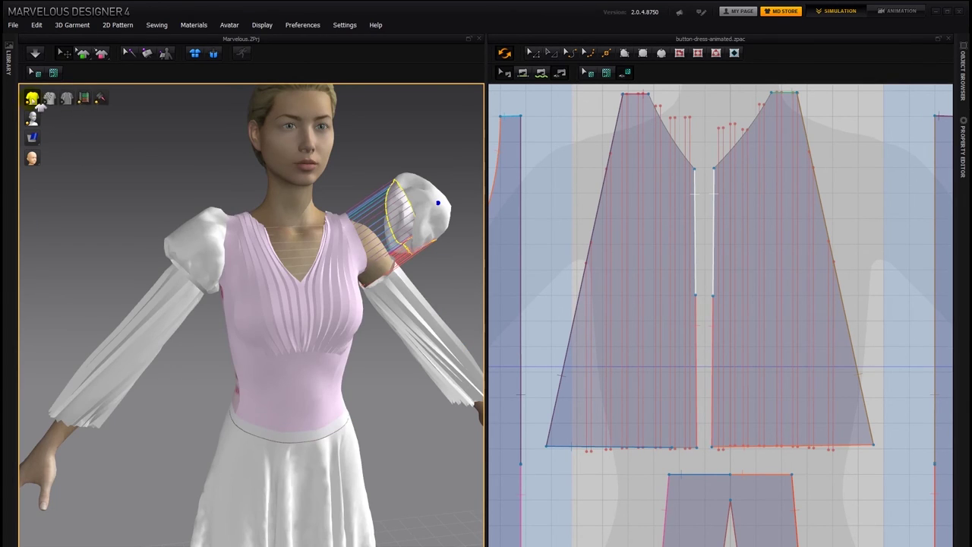
{"action": "left_click", "coordinate": [84, 99]}
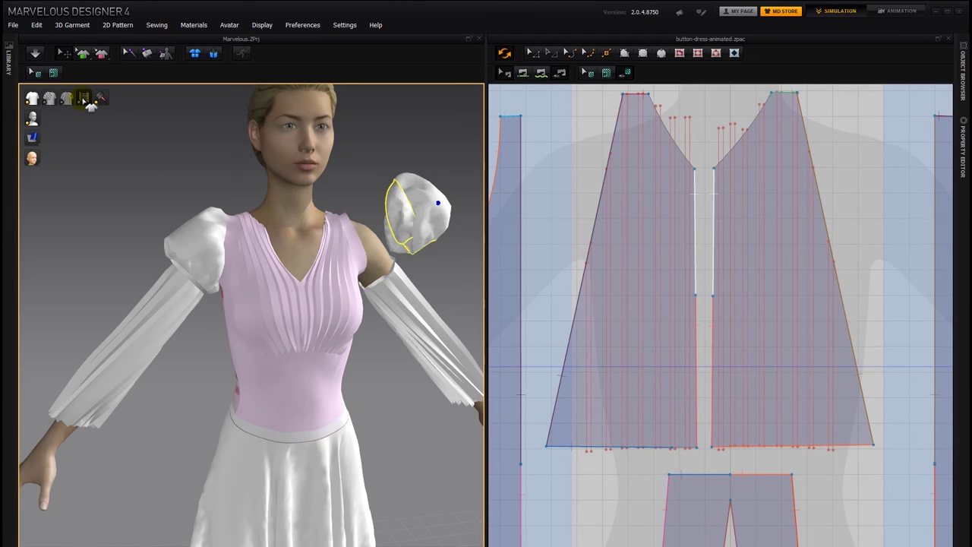
{"action": "left_click", "coordinate": [88, 102]}
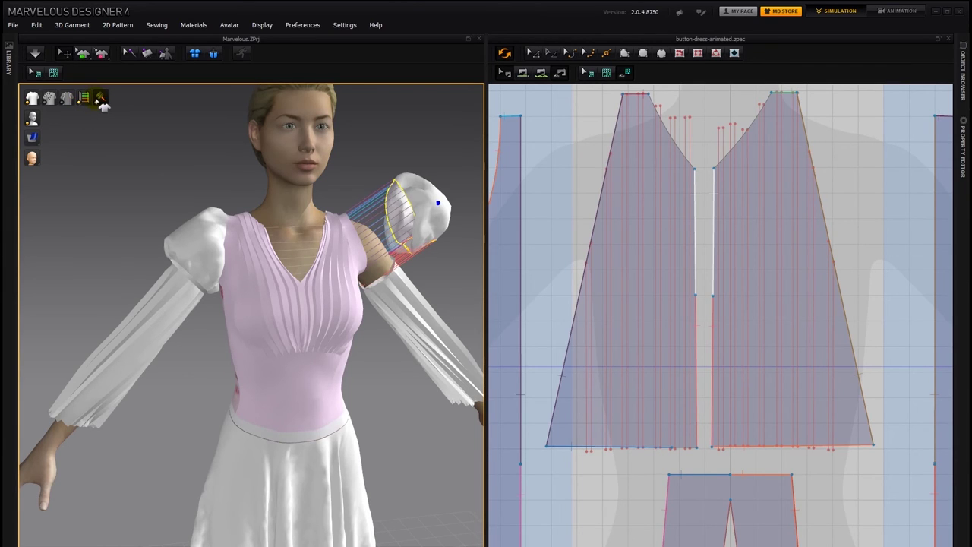
{"action": "left_click", "coordinate": [102, 97]}
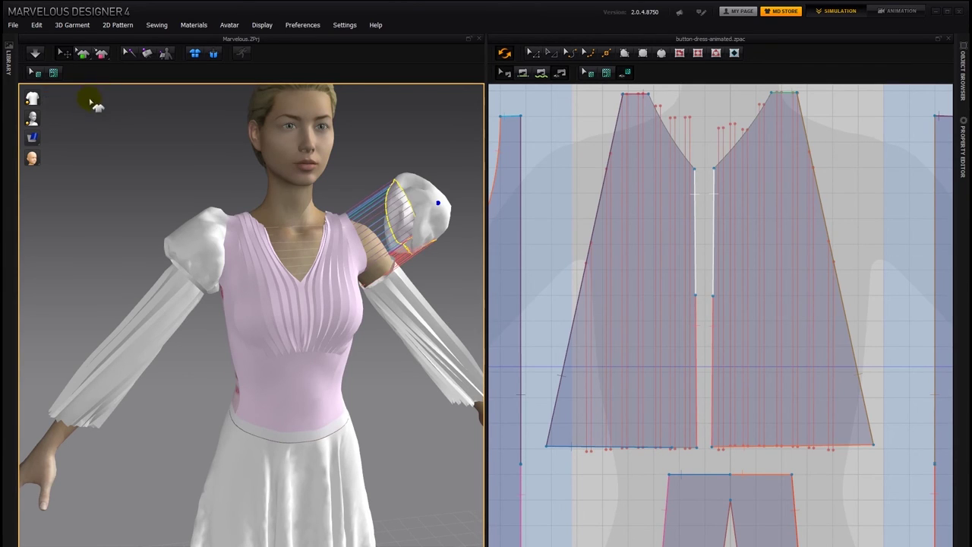
{"action": "left_click", "coordinate": [34, 98]}
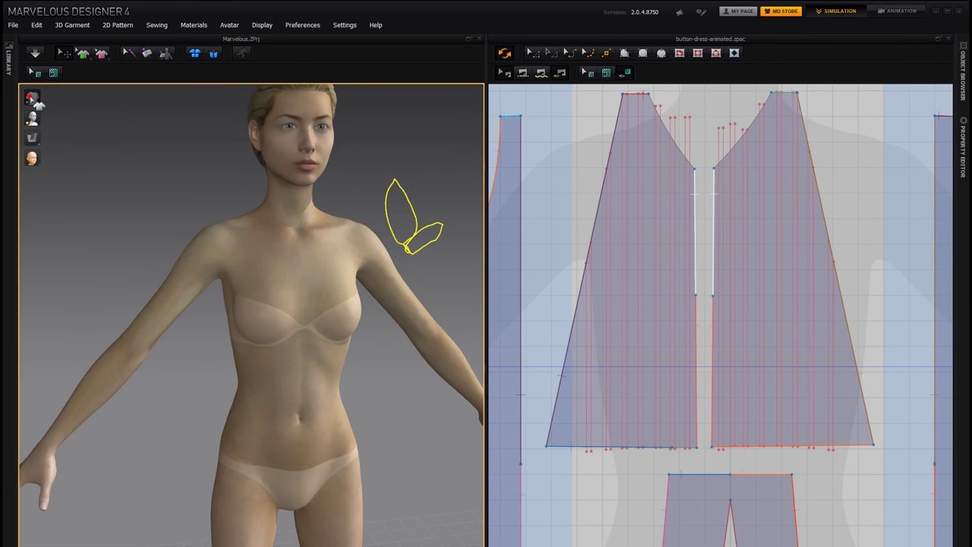
{"action": "left_click", "coordinate": [33, 99]}
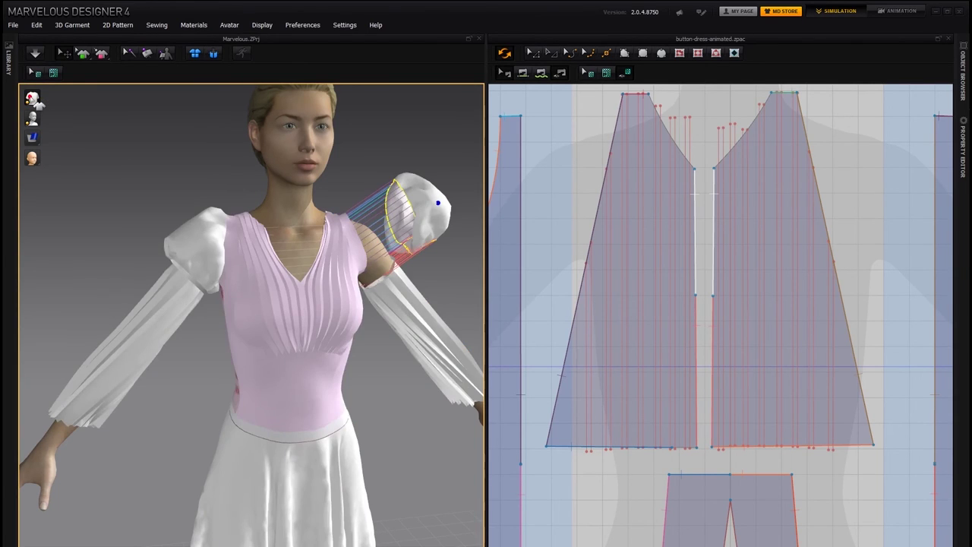
Restore the standard garment display and drag the right puff sleeve back onto the shoulder.
{"action": "right_click_drag", "start_coordinate": [74, 114], "coordinate": [86, 120]}
{"action": "mouse_move", "coordinate": [32, 102]}
{"action": "left_click", "coordinate": [81, 99]}
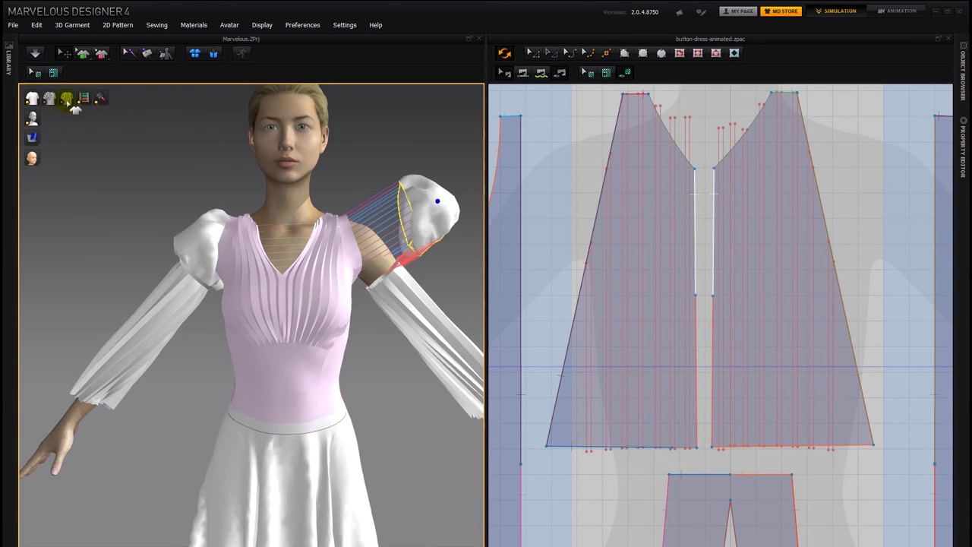
{"action": "left_click", "coordinate": [67, 99]}
{"action": "mouse_move", "coordinate": [427, 211]}
{"action": "left_mouse_down"}
{"action": "mouse_move", "coordinate": [401, 217]}
{"action": "mouse_move", "coordinate": [374, 244]}
{"action": "left_mouse_up"}
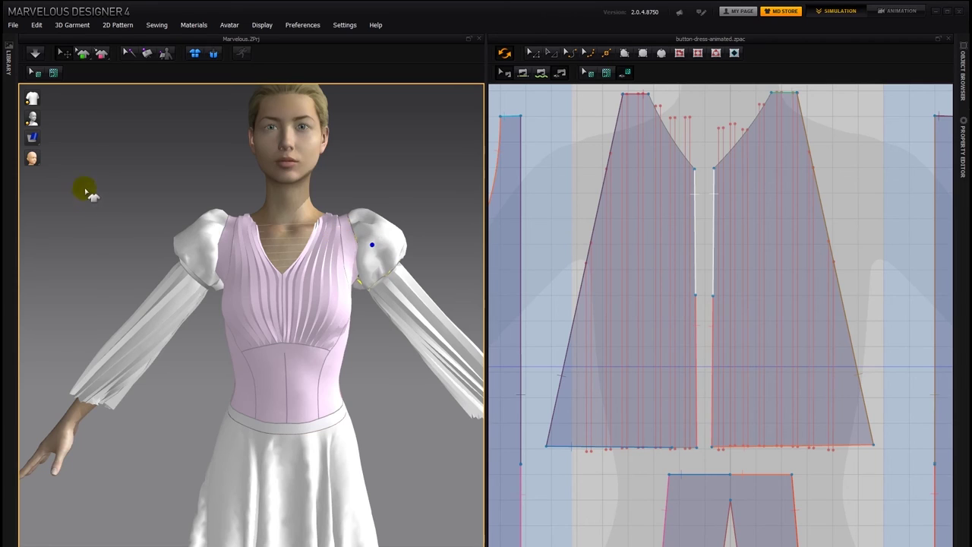
Switch the garment texture display to Monochrome Surface, then to Wireframe.
{"action": "mouse_move", "coordinate": [31, 118]}
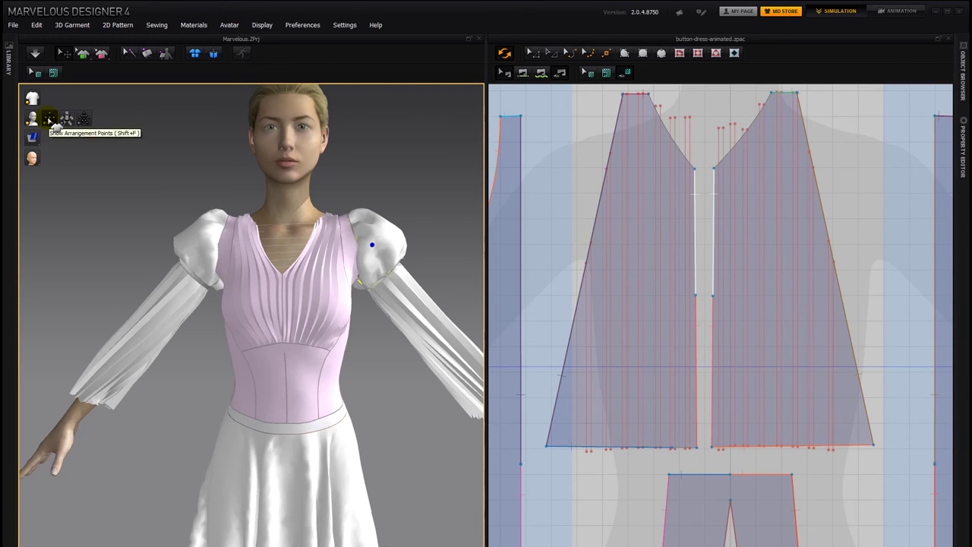
{"action": "mouse_move", "coordinate": [33, 141]}
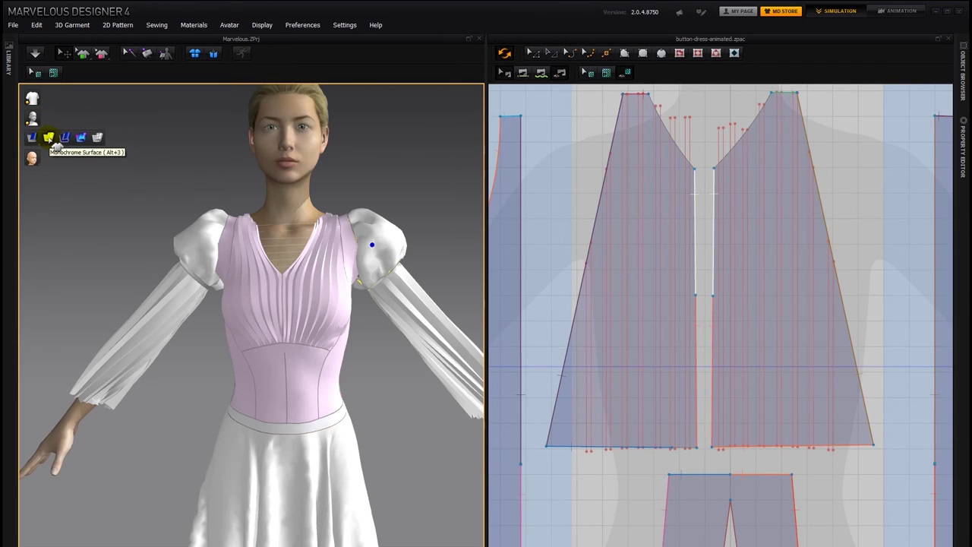
{"action": "left_click", "coordinate": [97, 138]}
{"action": "mouse_move", "coordinate": [34, 139]}
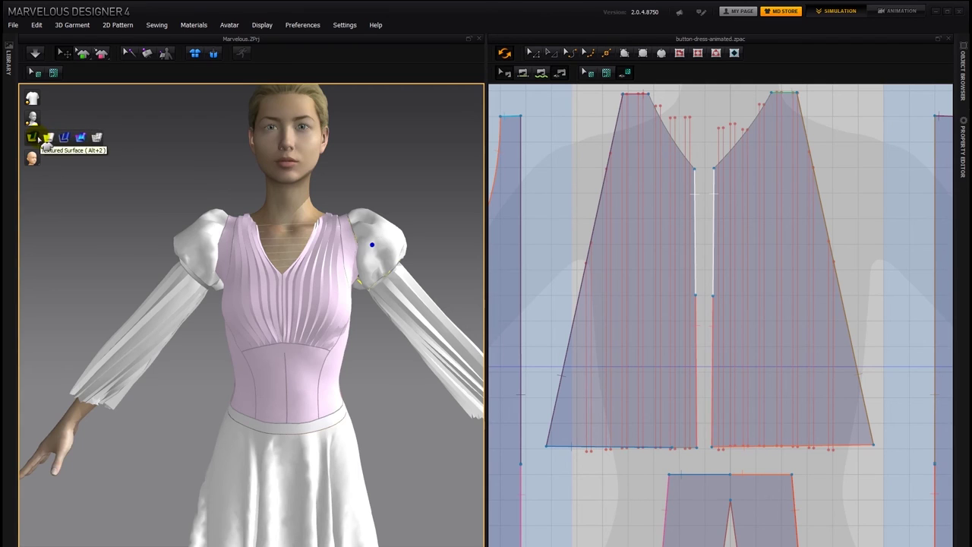
{"action": "left_click", "coordinate": [98, 138]}
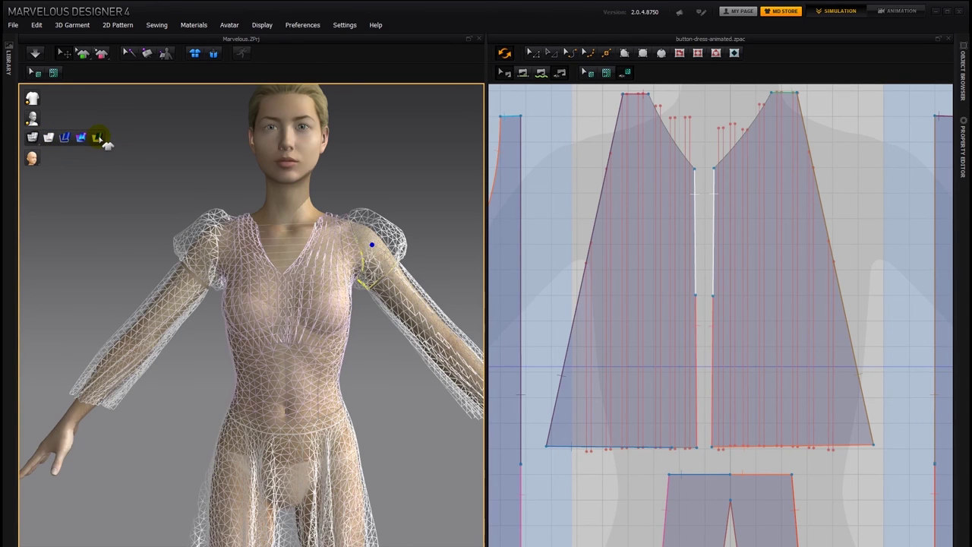
Display the garment as a Strain Map with its colour legend.
{"action": "right_click_drag", "start_coordinate": [408, 383], "coordinate": [390, 372]}
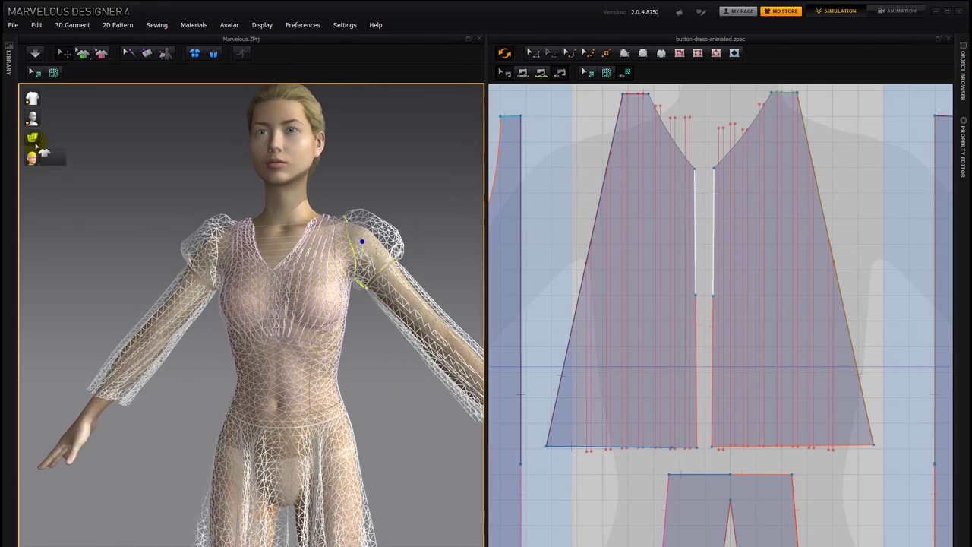
{"action": "mouse_move", "coordinate": [33, 137]}
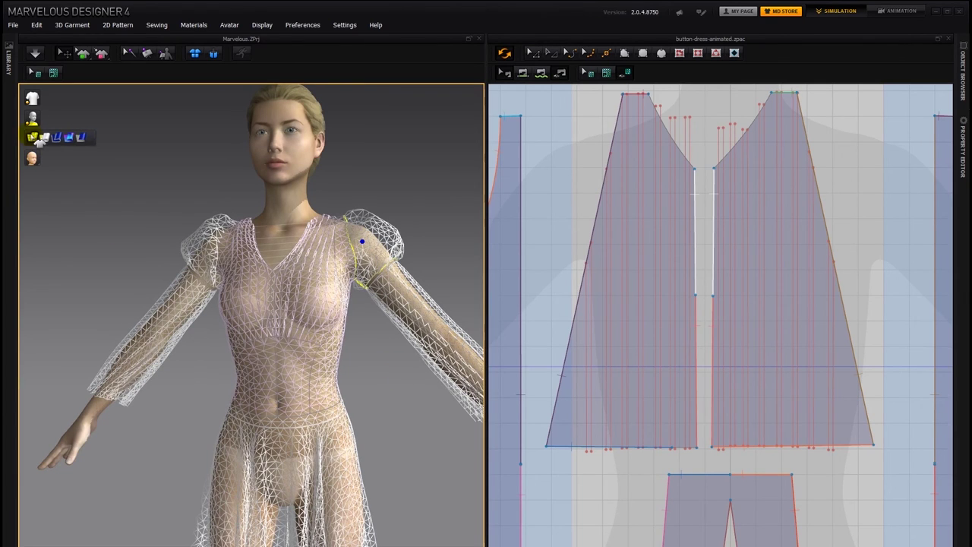
{"action": "left_click", "coordinate": [81, 139]}
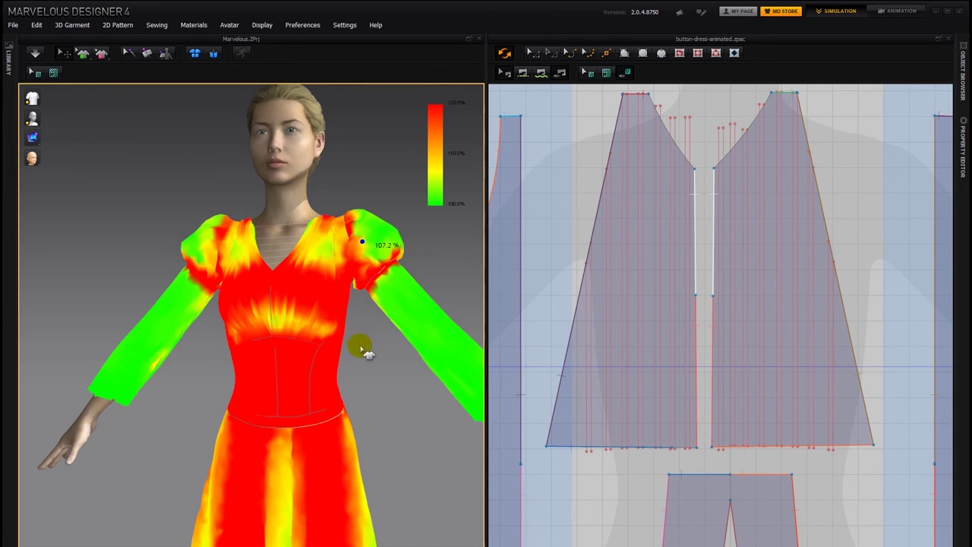
Orbit around the avatar to inspect the dress's strain map from the front and side.
{"action": "right_click_drag", "start_coordinate": [365, 342], "coordinate": [260, 299]}
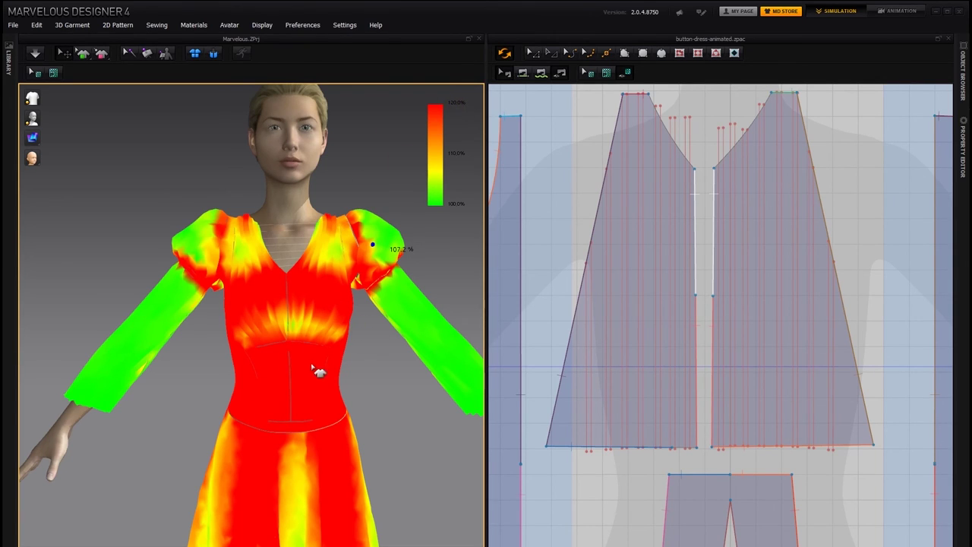
{"action": "right_click_drag", "start_coordinate": [397, 371], "coordinate": [384, 394]}
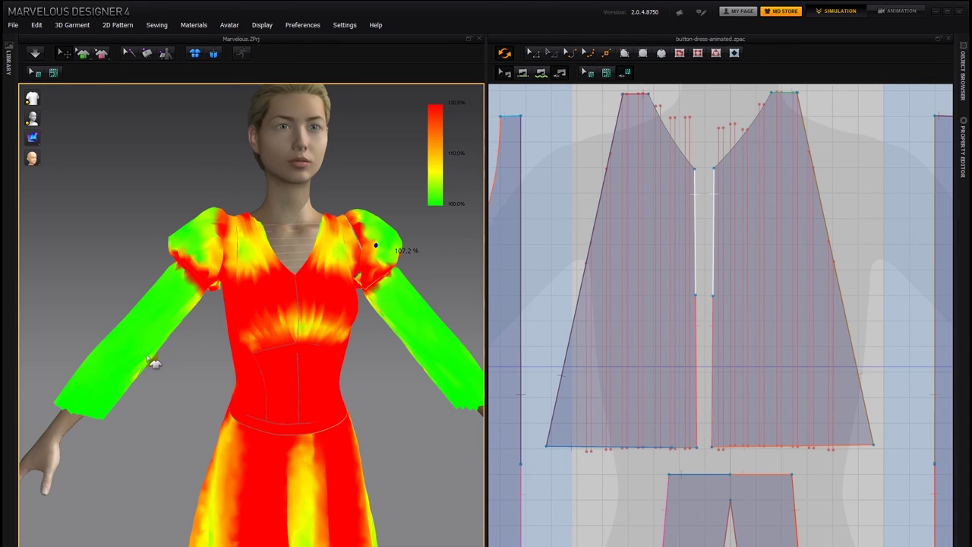
{"action": "mouse_move", "coordinate": [46, 144]}
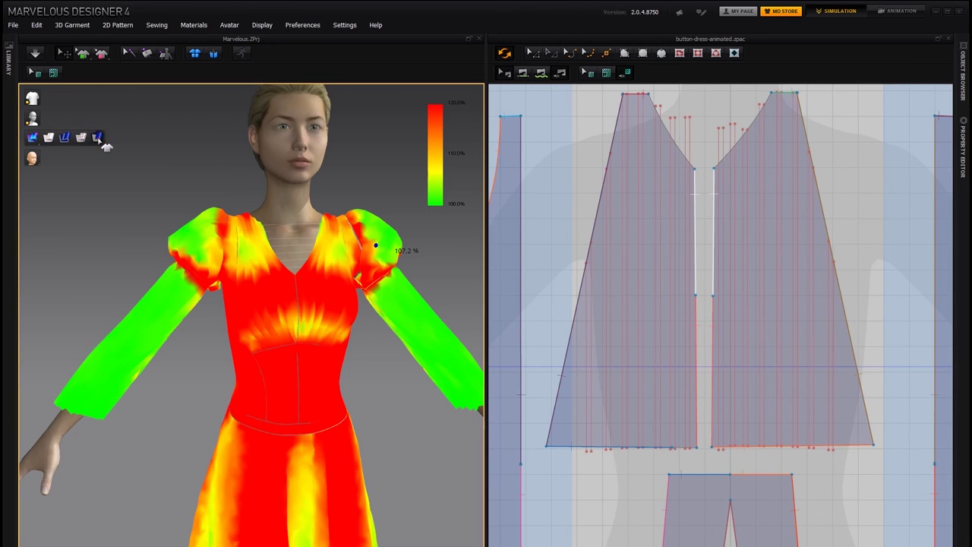
Return the dress to its textured fabric look and orbit slightly around the avatar.
{"action": "left_click", "coordinate": [98, 137]}
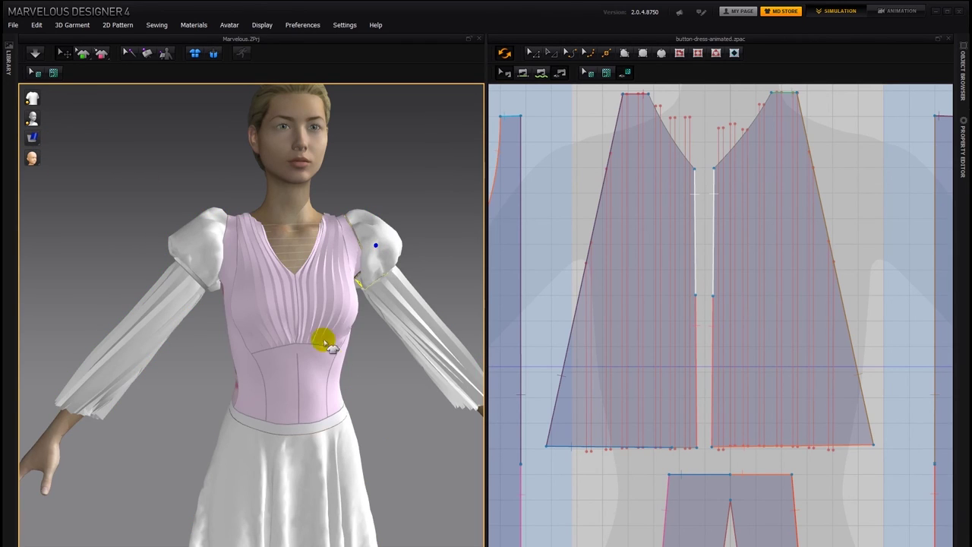
{"action": "mouse_move", "coordinate": [34, 138]}
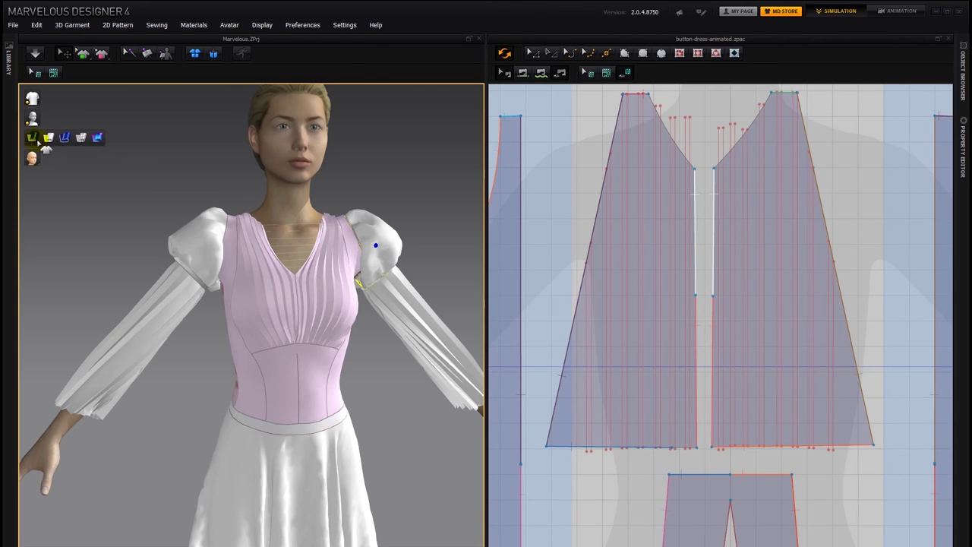
{"action": "right_click_drag", "start_coordinate": [395, 423], "coordinate": [391, 414]}
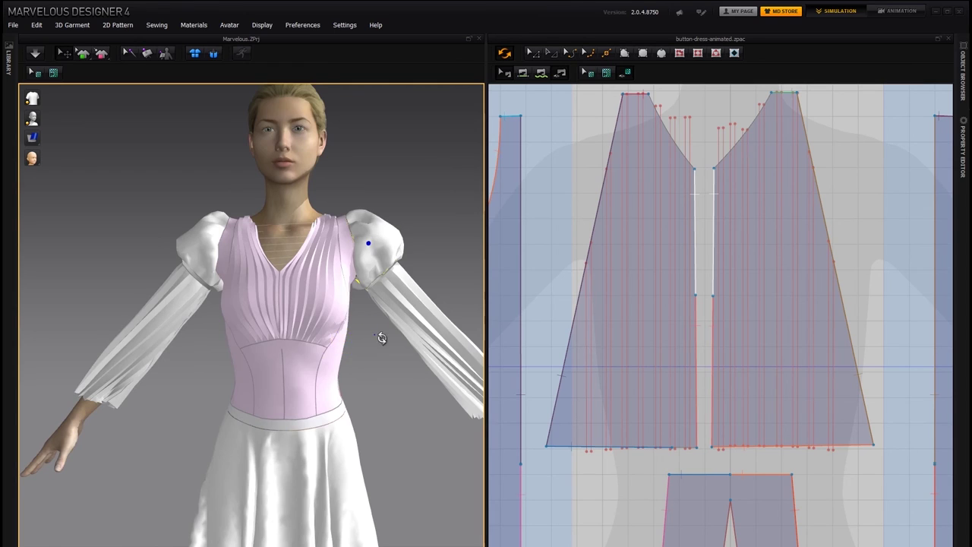
{"action": "right_click_drag", "start_coordinate": [380, 337], "coordinate": [359, 337]}
{"action": "mouse_move", "coordinate": [360, 336]}
{"action": "left_mouse_down"}
{"action": "mouse_move", "coordinate": [234, 360]}
{"action": "mouse_move", "coordinate": [270, 361]}
{"action": "mouse_move", "coordinate": [369, 262]}
{"action": "mouse_move", "coordinate": [383, 218]}
{"action": "mouse_move", "coordinate": [257, 230]}
{"action": "left_mouse_up"}
Switch the dress back to the strain map and zoom in on it.
{"action": "mouse_move", "coordinate": [32, 138]}
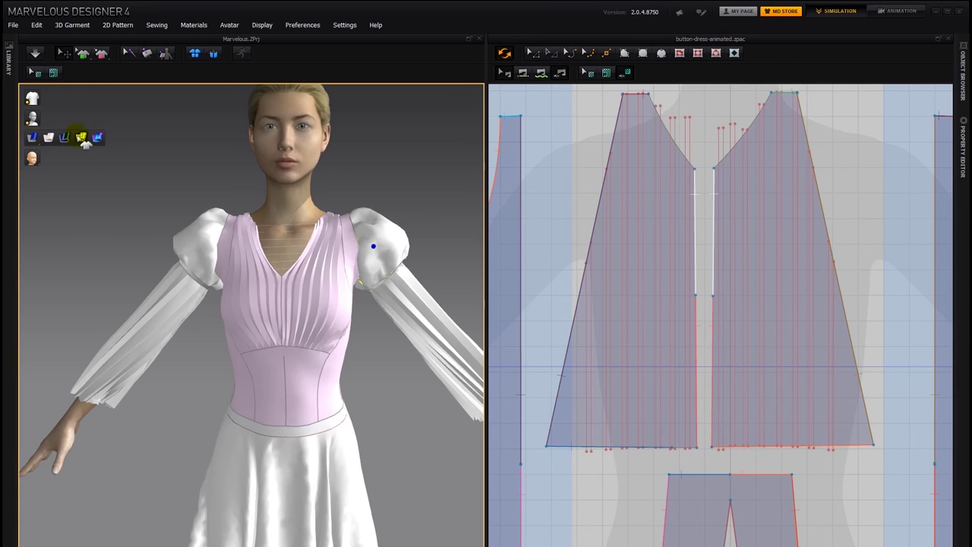
{"action": "left_click", "coordinate": [97, 137]}
{"action": "scroll", "coordinate": [389, 406], "scroll_direction": "up", "scroll_amount": 2}
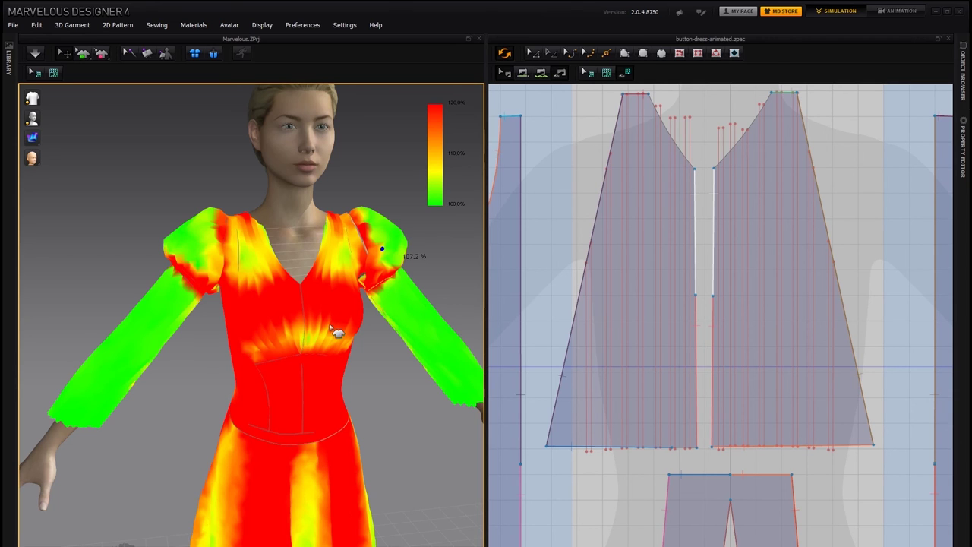
{"action": "right_click_drag", "start_coordinate": [410, 376], "coordinate": [391, 372]}
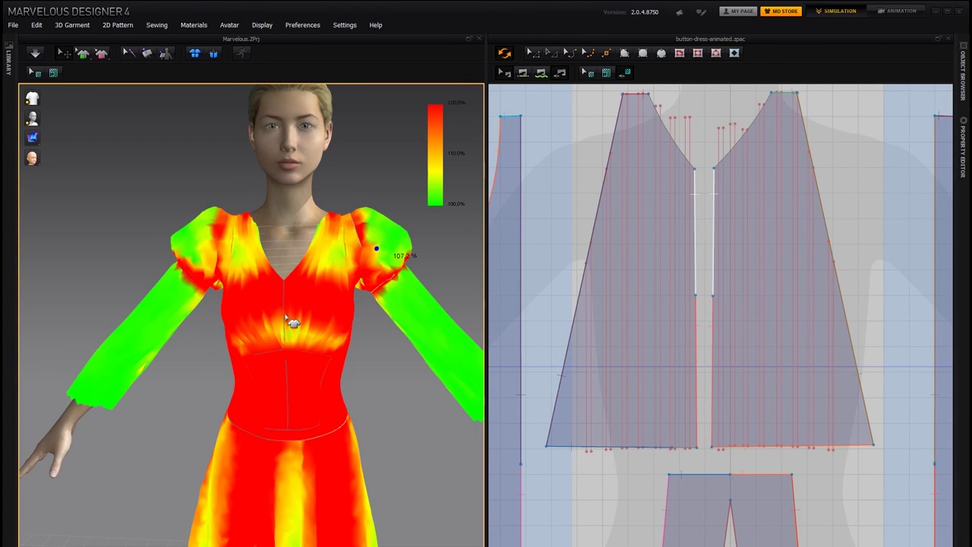
{"action": "right_click_drag", "start_coordinate": [361, 348], "coordinate": [386, 347]}
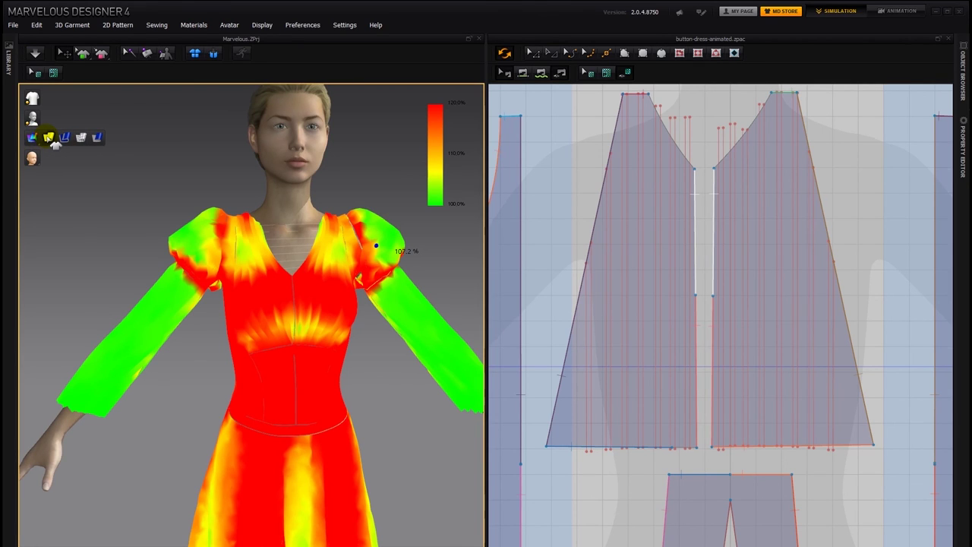
Switch the dress back to the textured view and orbit toward the avatar's side.
{"action": "left_click", "coordinate": [49, 139]}
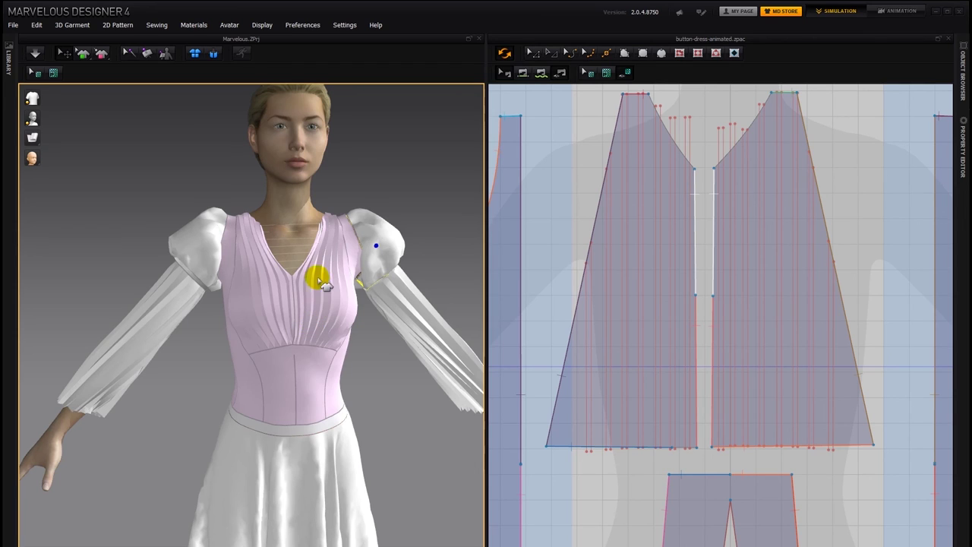
{"action": "mouse_move", "coordinate": [264, 317]}
{"action": "right_mouse_down"}
{"action": "mouse_move", "coordinate": [398, 316]}
{"action": "mouse_move", "coordinate": [341, 321]}
{"action": "mouse_move", "coordinate": [250, 304]}
{"action": "mouse_move", "coordinate": [250, 317]}
{"action": "right_mouse_up"}
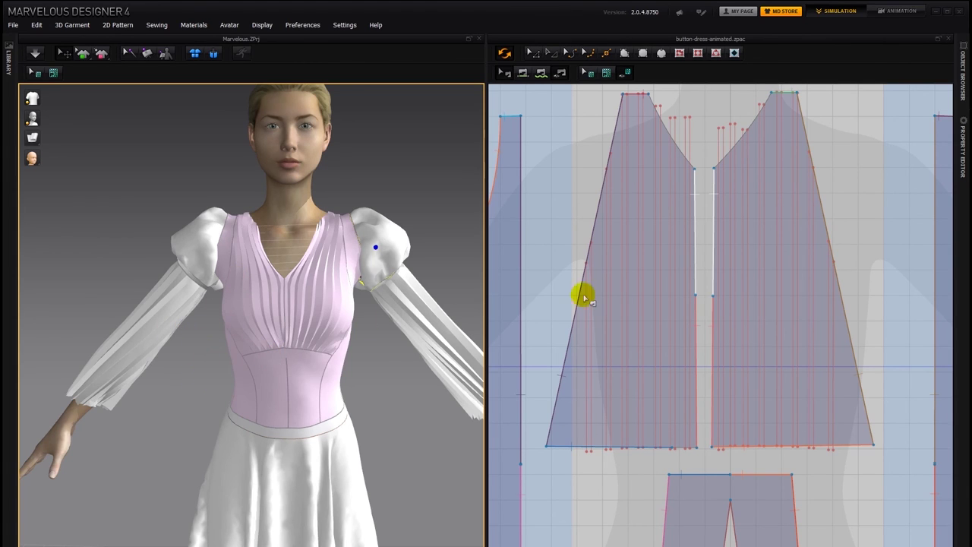
Apply the rose-print 'shirt' fabric to the right and left front bodice pieces, then close the Object Browser.
{"action": "left_click", "coordinate": [966, 80]}
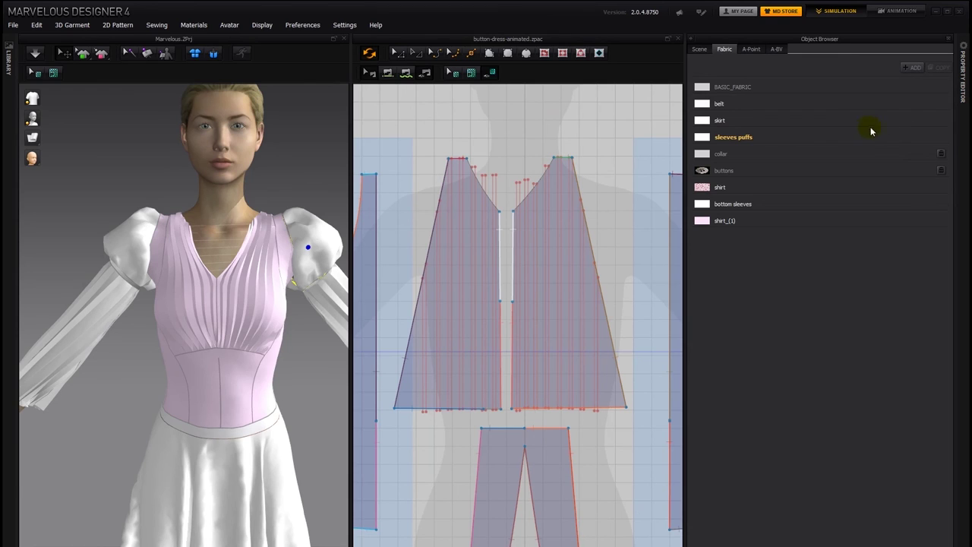
{"action": "left_click", "coordinate": [706, 189]}
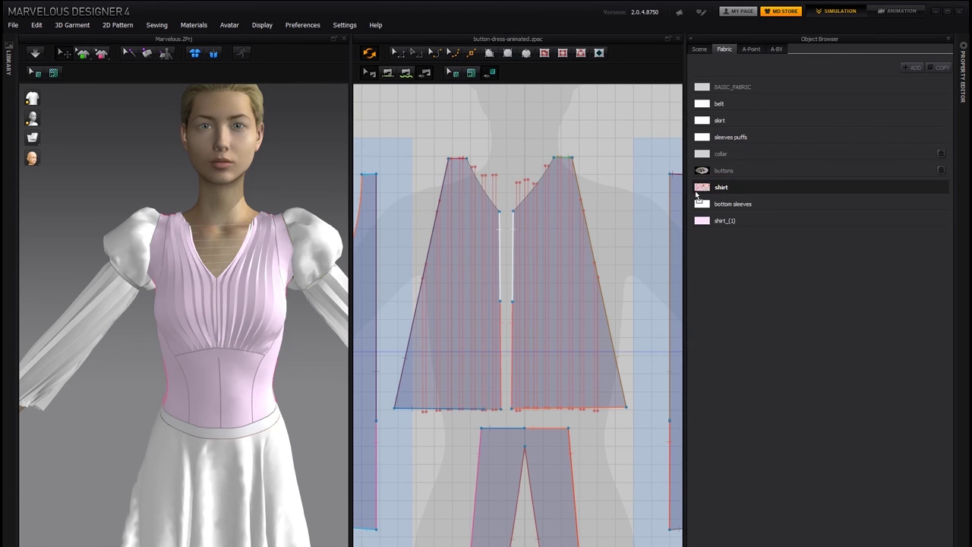
{"action": "left_click", "coordinate": [562, 232]}
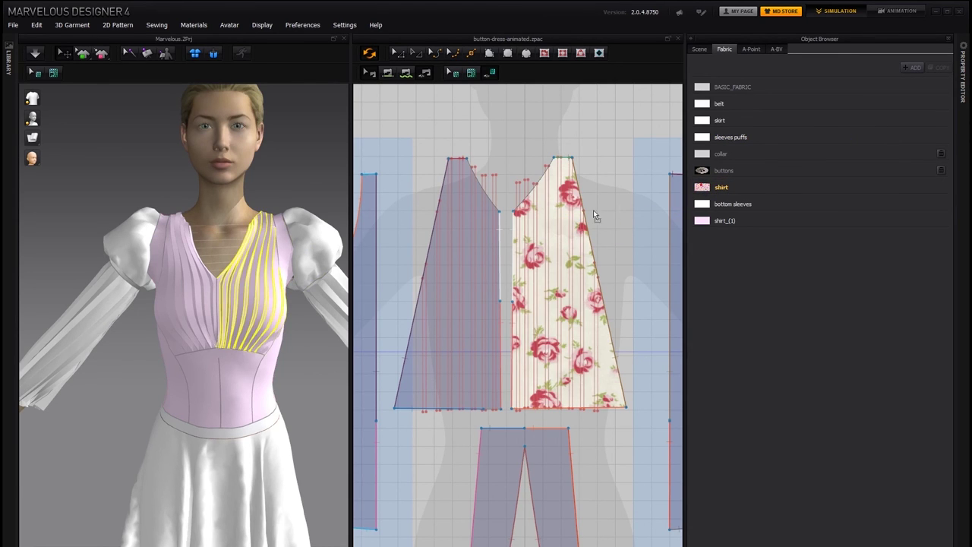
{"action": "left_click", "coordinate": [492, 225]}
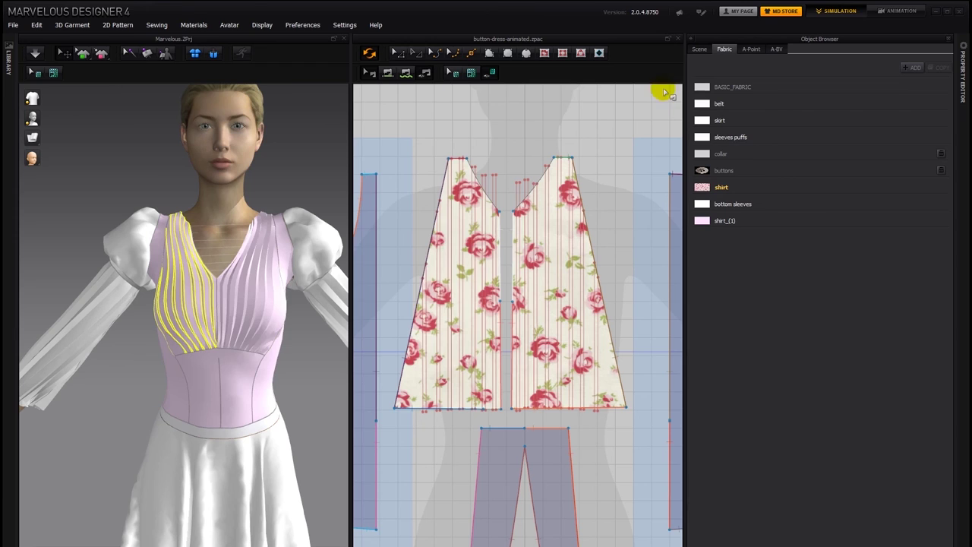
{"action": "left_click", "coordinate": [692, 41]}
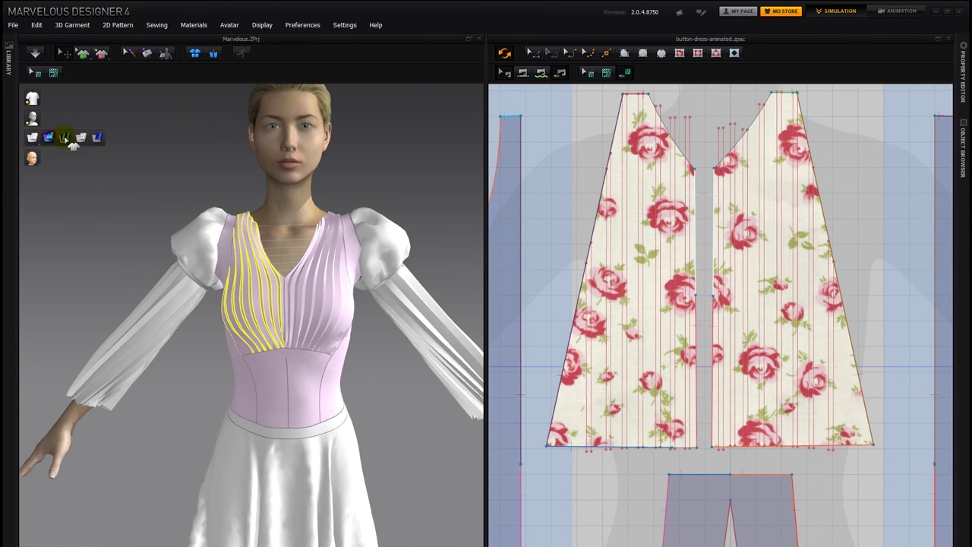
Display the dress as Thick Textured Surface and view the rose-print bodice from an angle.
{"action": "left_click", "coordinate": [94, 140]}
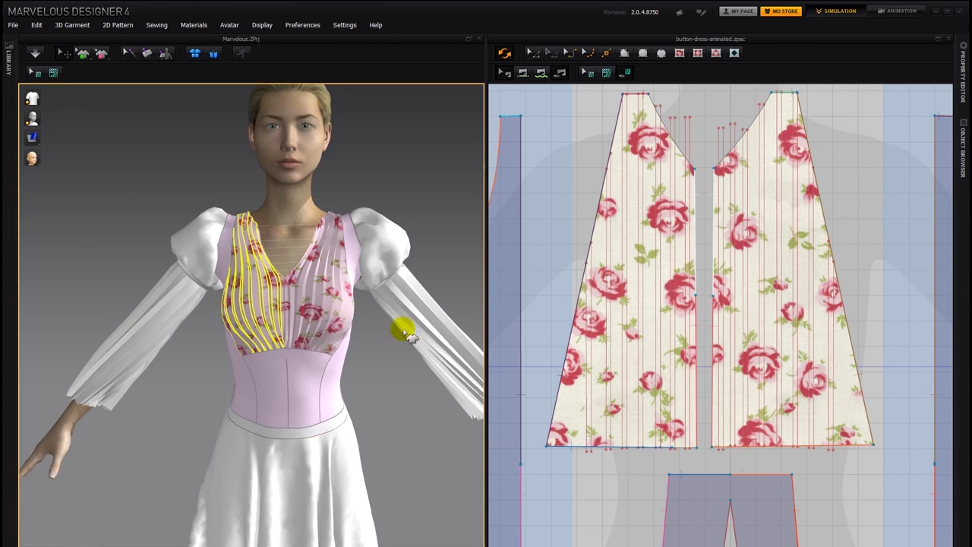
{"action": "left_click", "coordinate": [367, 387]}
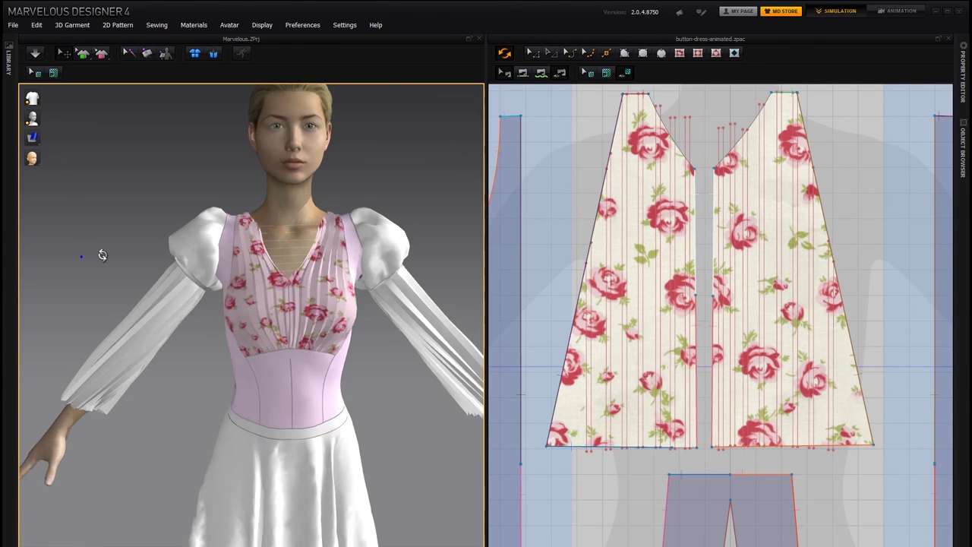
{"action": "right_click_drag", "start_coordinate": [98, 254], "coordinate": [106, 254]}
{"action": "mouse_move", "coordinate": [37, 143]}
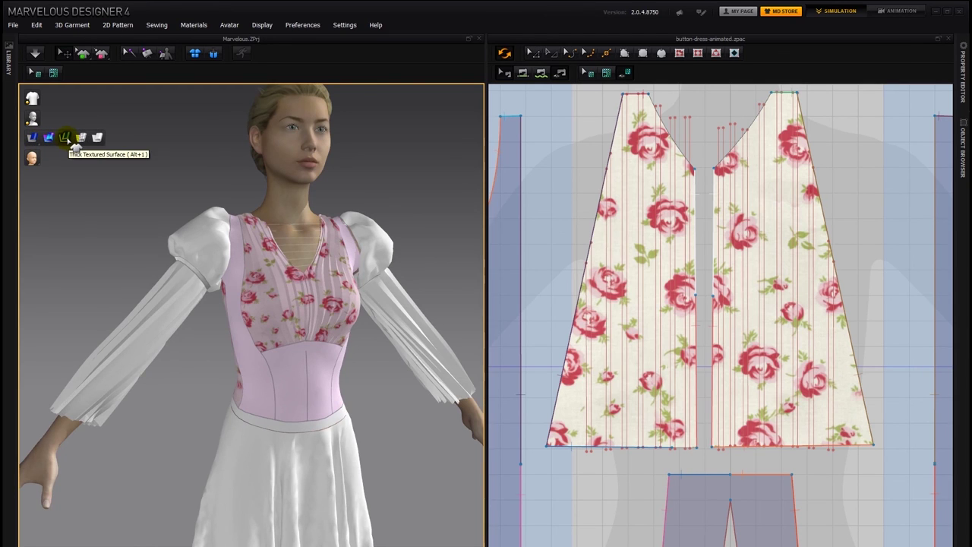
{"action": "left_click", "coordinate": [65, 138]}
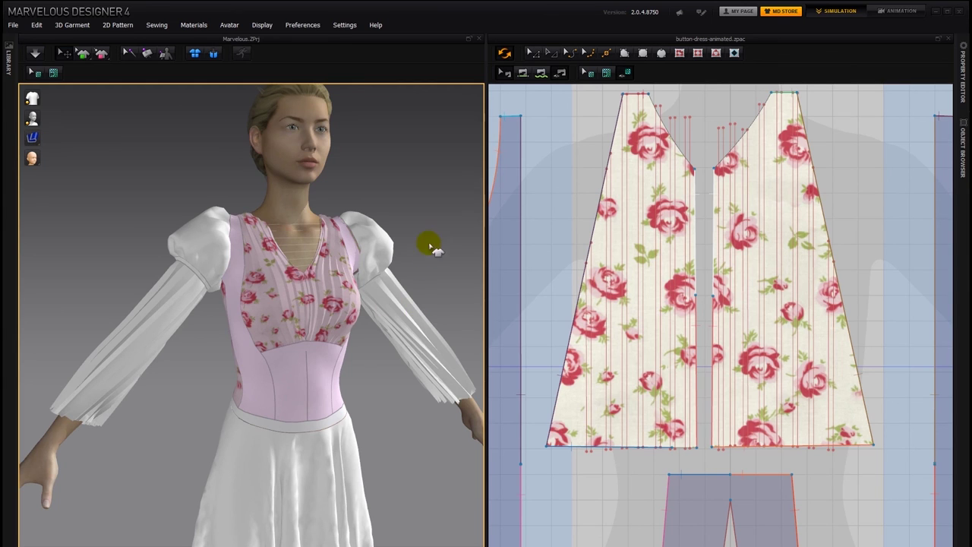
{"action": "right_click_drag", "start_coordinate": [430, 243], "coordinate": [345, 256]}
{"action": "scroll", "coordinate": [319, 251], "scroll_direction": "up", "scroll_amount": 5}
Snap the 3D view to Front, then orbit the avatar to a three-quarter view.
{"action": "right_click", "coordinate": [388, 338]}
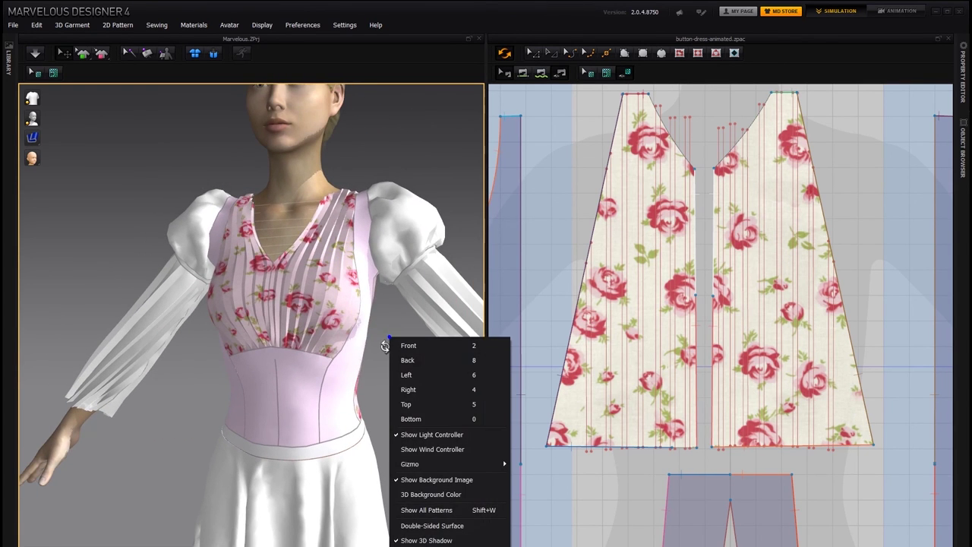
{"action": "left_click", "coordinate": [382, 347]}
{"action": "right_click_drag", "start_coordinate": [386, 354], "coordinate": [327, 281]}
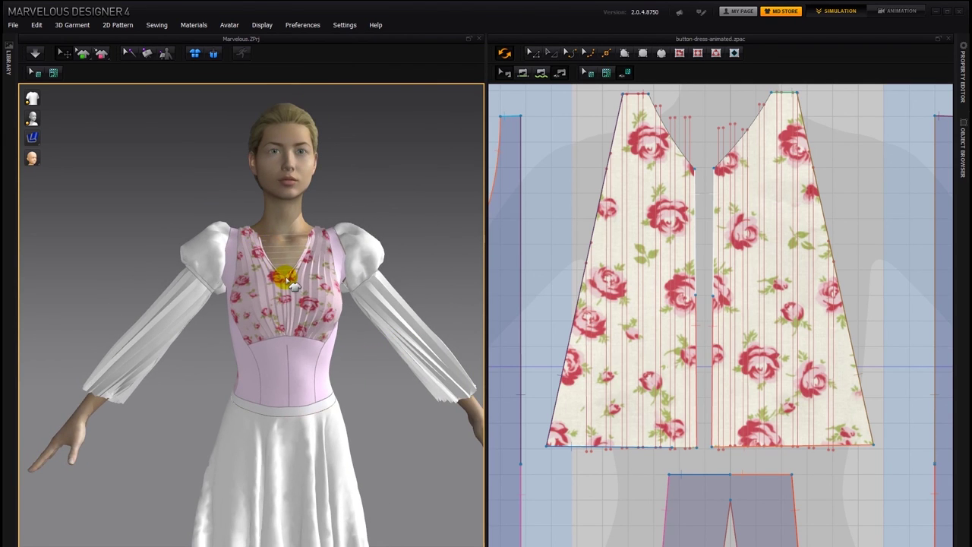
{"action": "right_click_drag", "start_coordinate": [441, 195], "coordinate": [275, 226]}
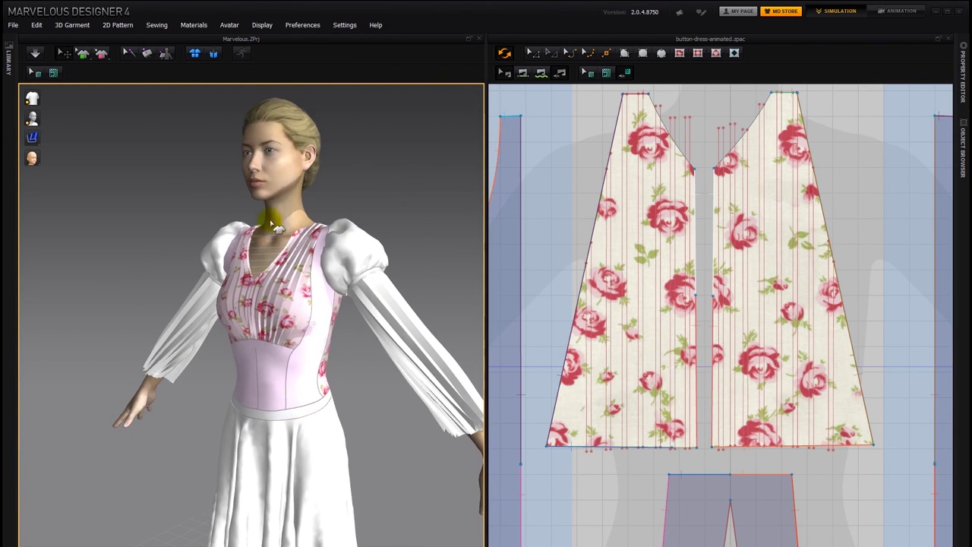
Switch the garment to the fourth display style and stop the cloth simulation.
{"action": "mouse_move", "coordinate": [38, 141]}
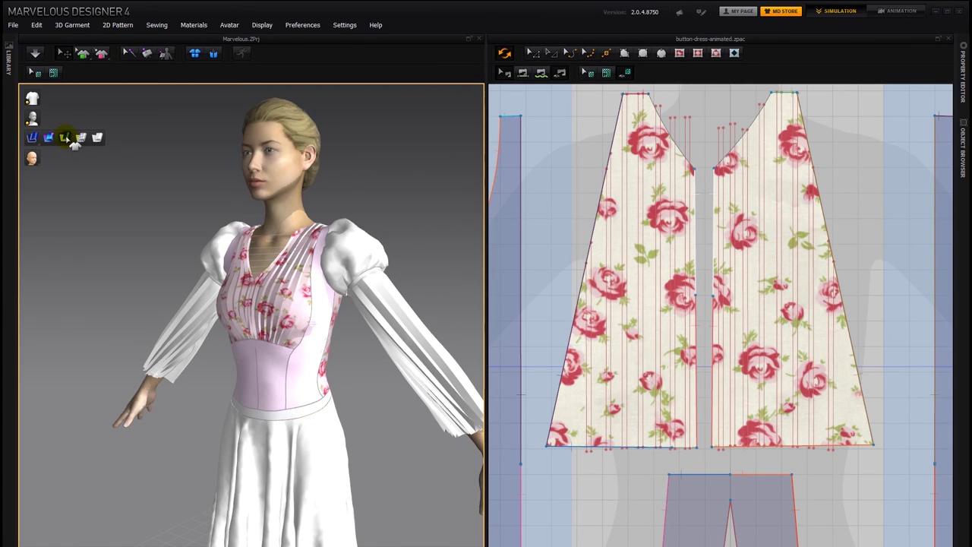
{"action": "left_click", "coordinate": [66, 139]}
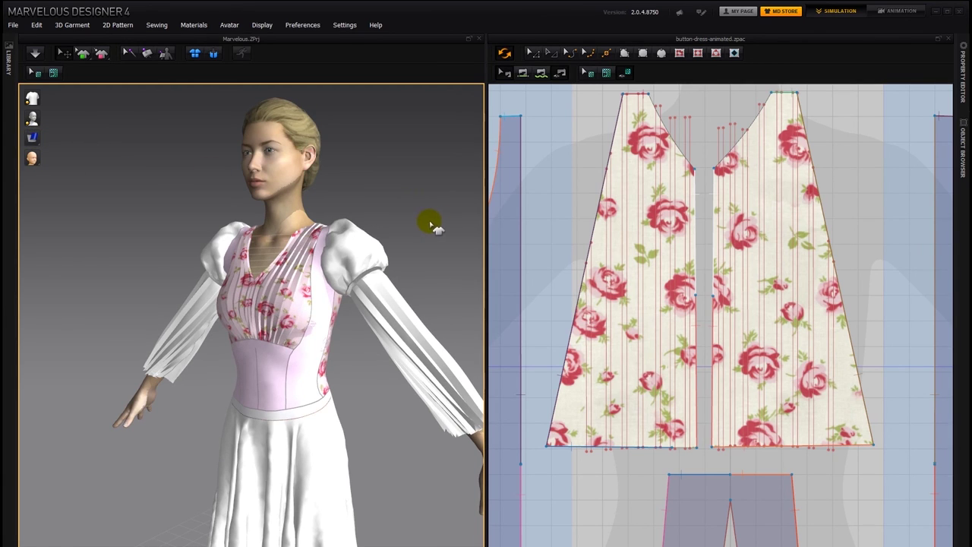
{"action": "right_click_drag", "start_coordinate": [397, 200], "coordinate": [425, 206]}
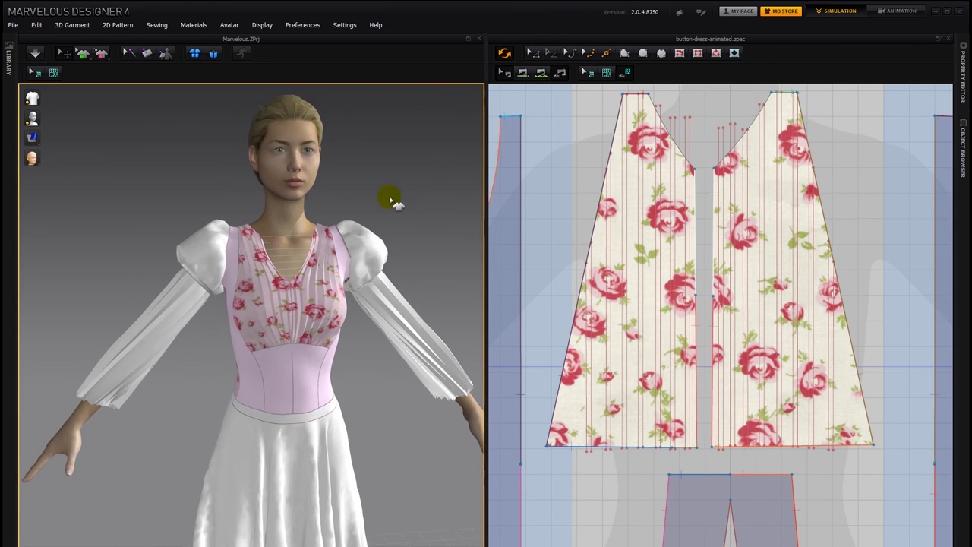
{"action": "mouse_move", "coordinate": [35, 141]}
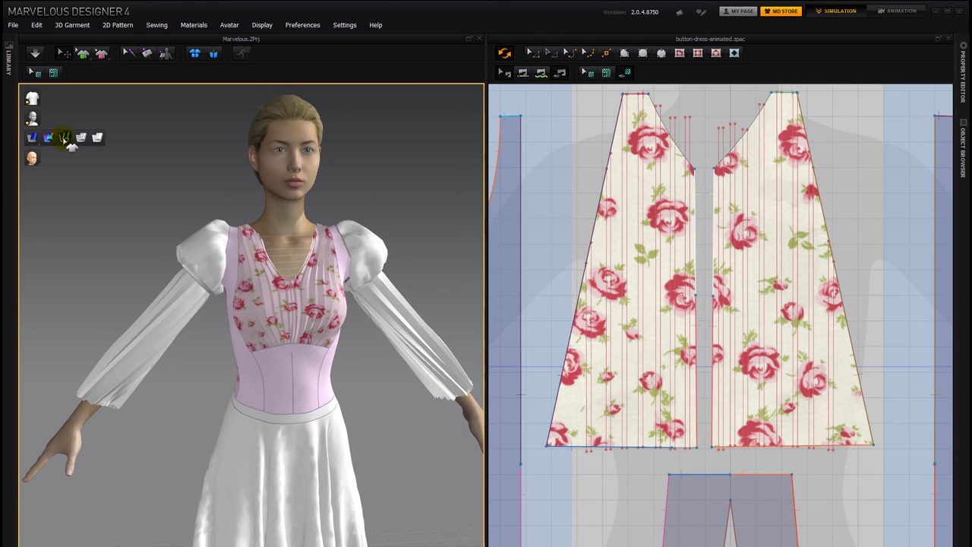
{"action": "left_click", "coordinate": [82, 140]}
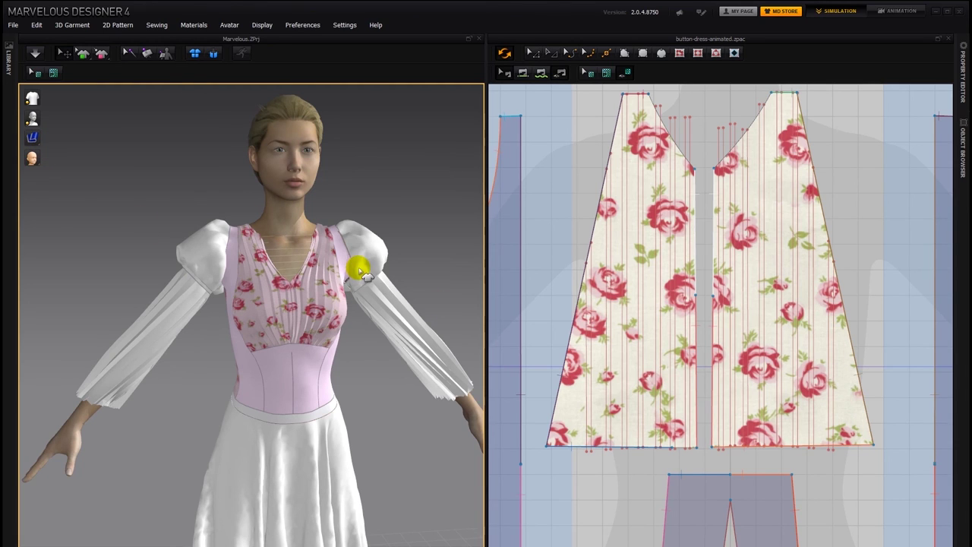
{"action": "key", "text": "space"}
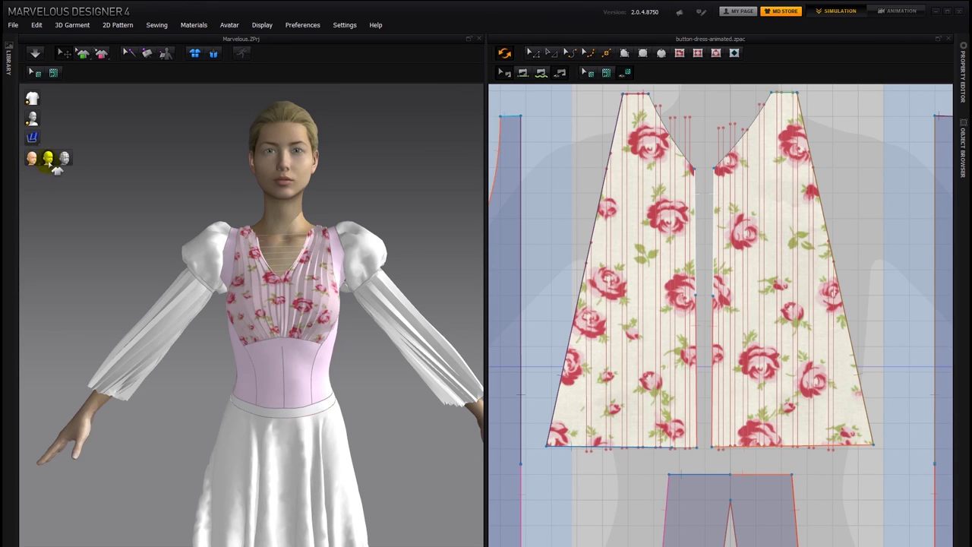
Cycle the avatar through grey, mesh and textured shading, then hide the avatar entirely.
{"action": "left_click", "coordinate": [56, 168]}
{"action": "left_click", "coordinate": [64, 176]}
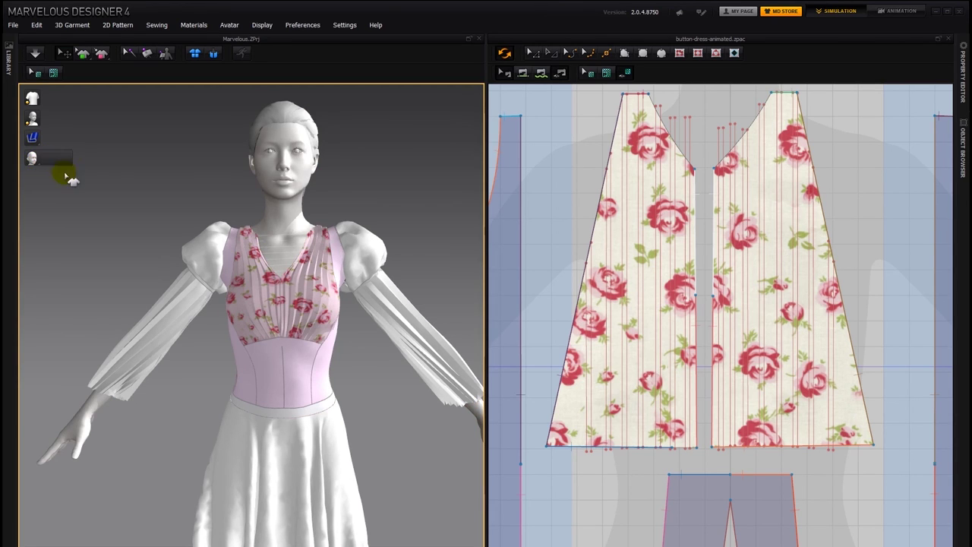
{"action": "left_click", "coordinate": [66, 163]}
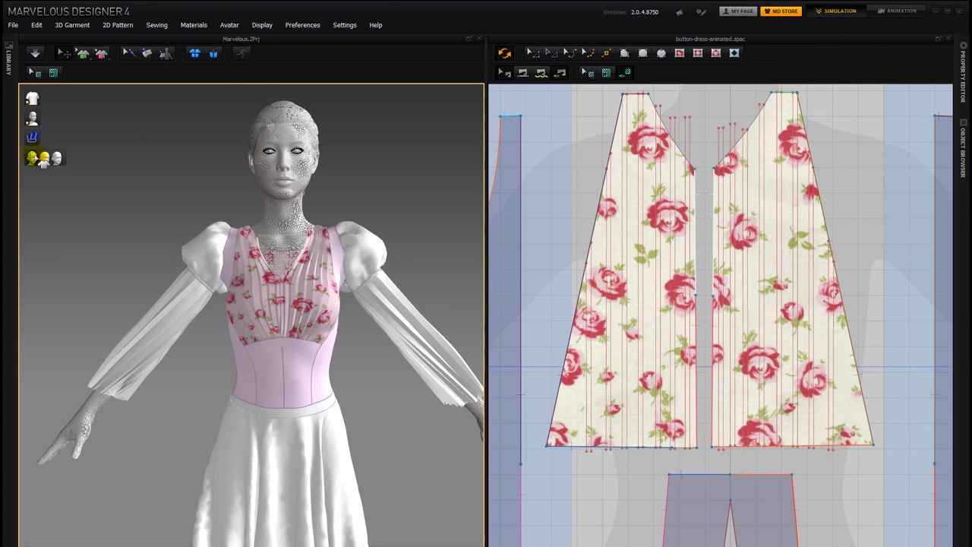
{"action": "left_click", "coordinate": [48, 157]}
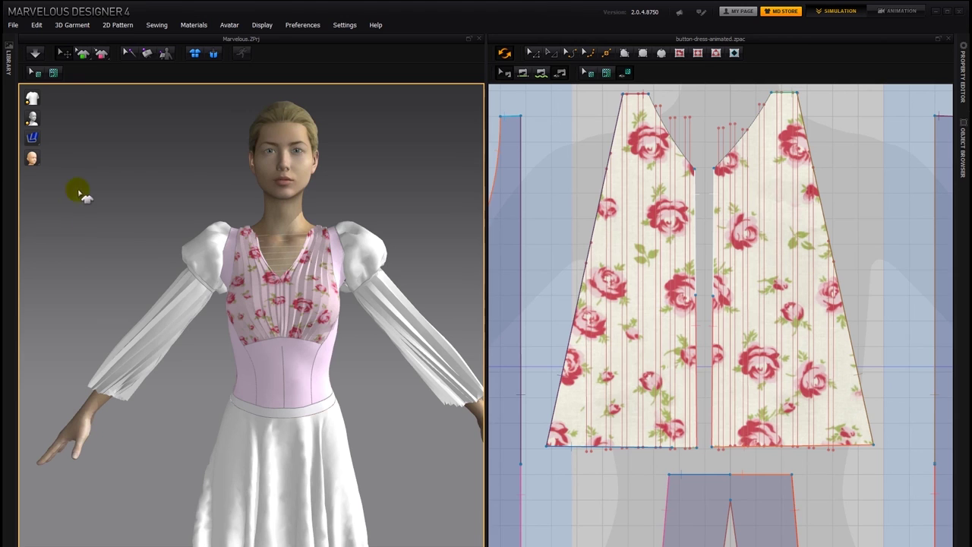
{"action": "left_click", "coordinate": [36, 119]}
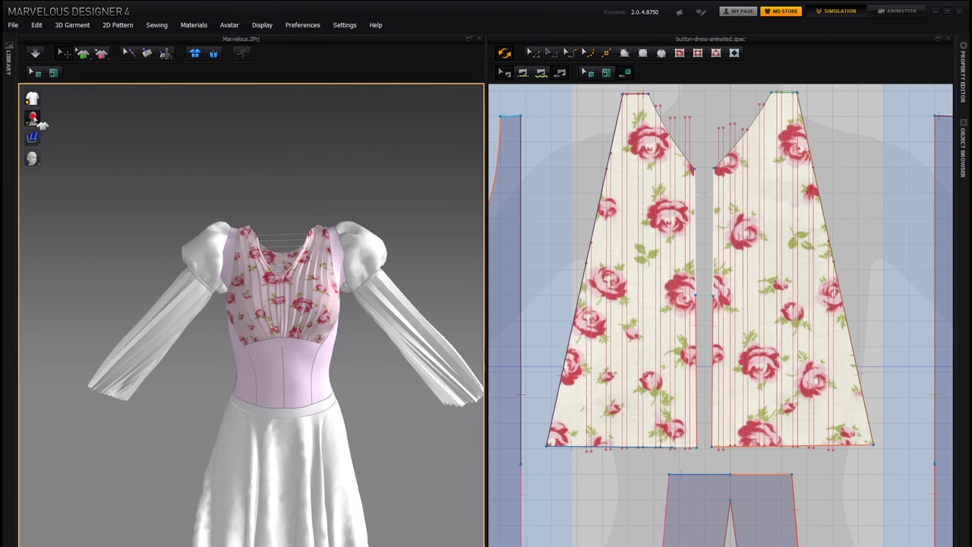
{"action": "right_click_drag", "start_coordinate": [300, 161], "coordinate": [240, 267]}
{"action": "scroll", "coordinate": [278, 315], "scroll_direction": "up", "scroll_amount": 3}
{"action": "right_click_drag", "start_coordinate": [337, 143], "coordinate": [158, 241]}
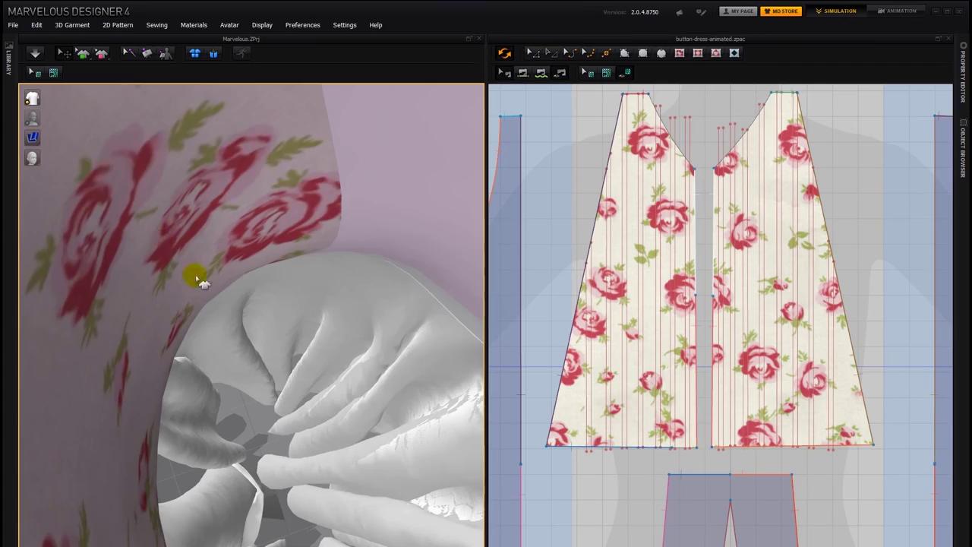
{"action": "right_click_drag", "start_coordinate": [199, 281], "coordinate": [458, 327]}
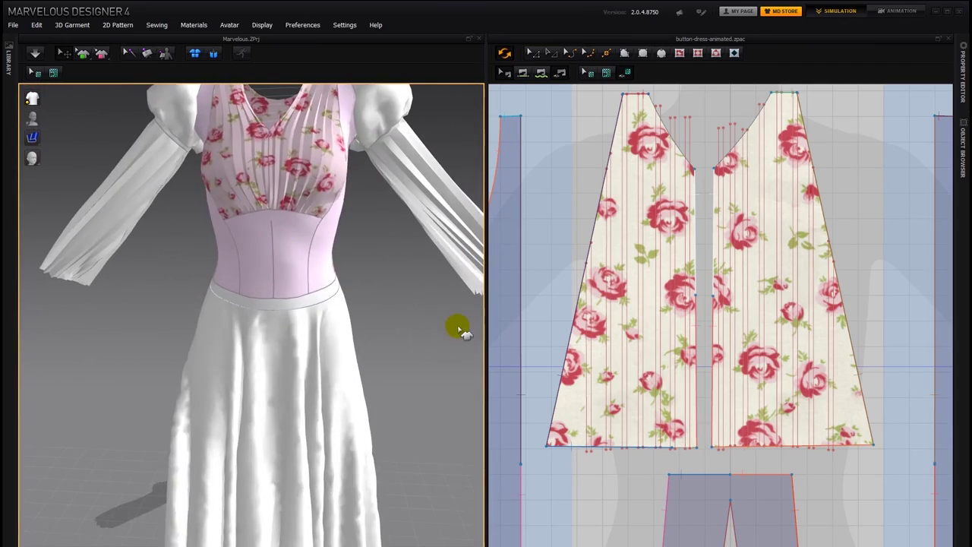